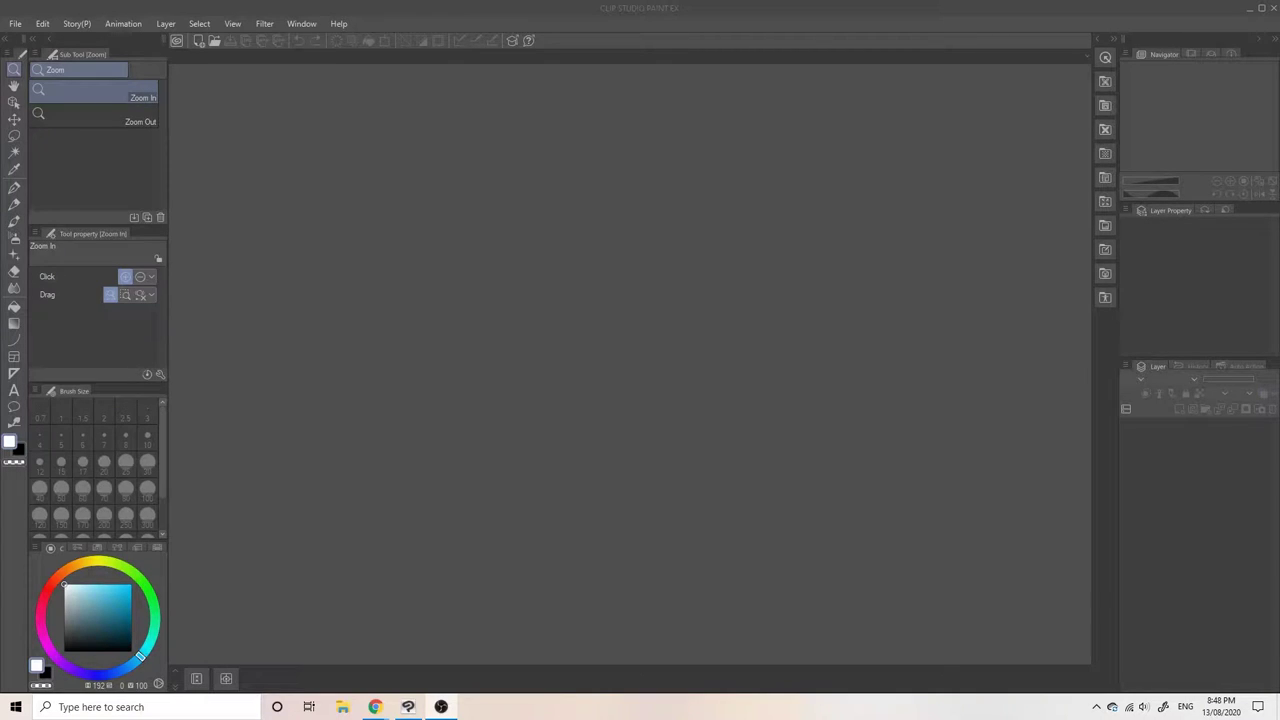
Create a new animation canvas with an output frame 5860 px wide and 3240 px high at 300 dpi.
left_click(15, 23)
left_click(46, 47)
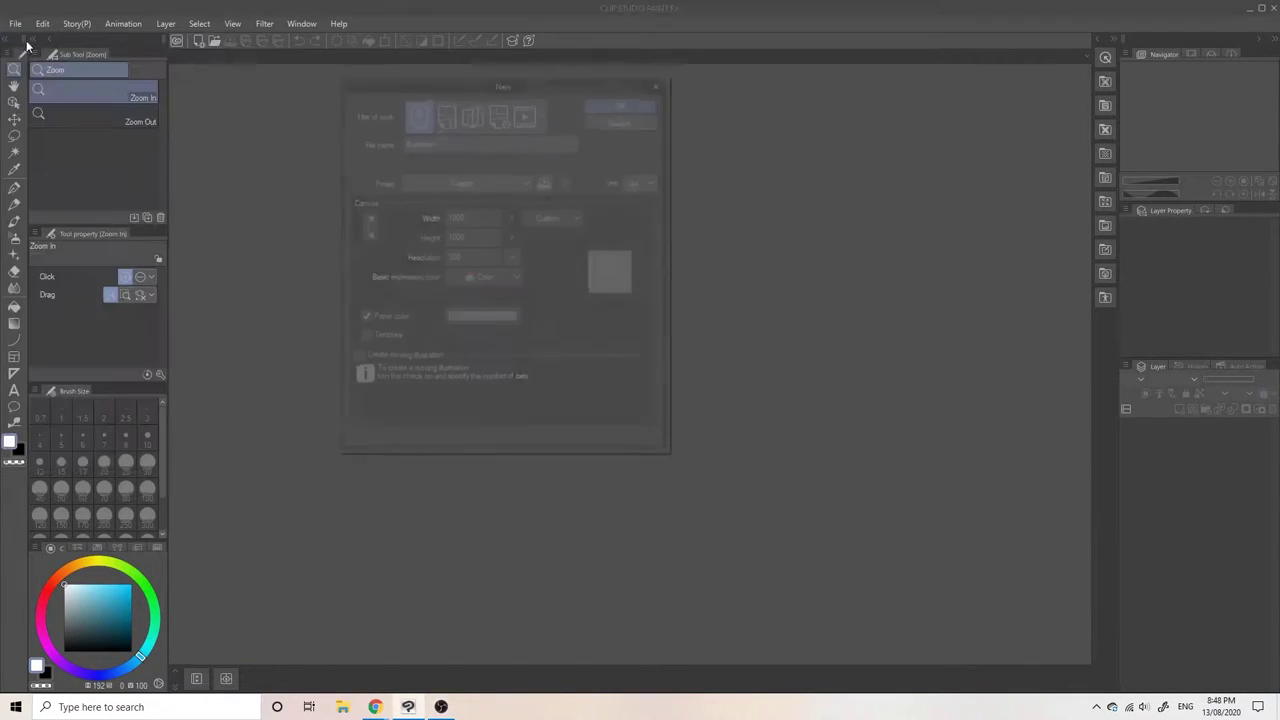
left_click(524, 113)
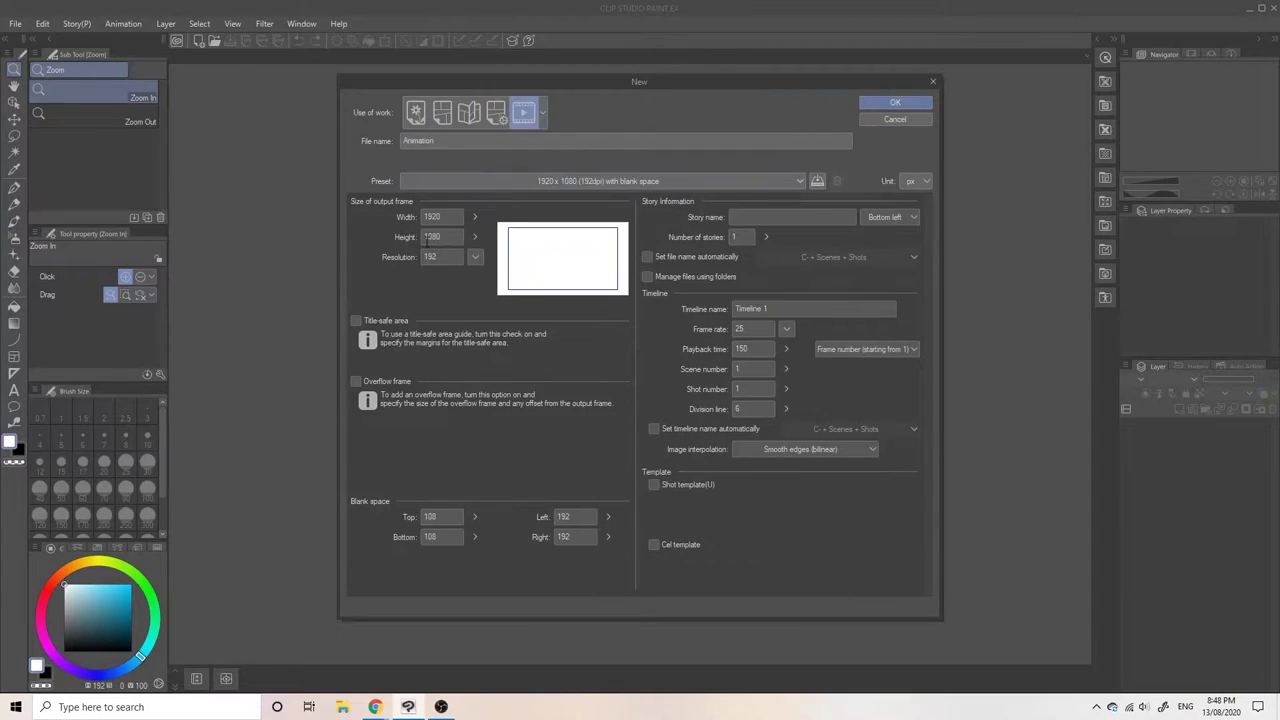
left_click(474, 217)
left_click(618, 182)
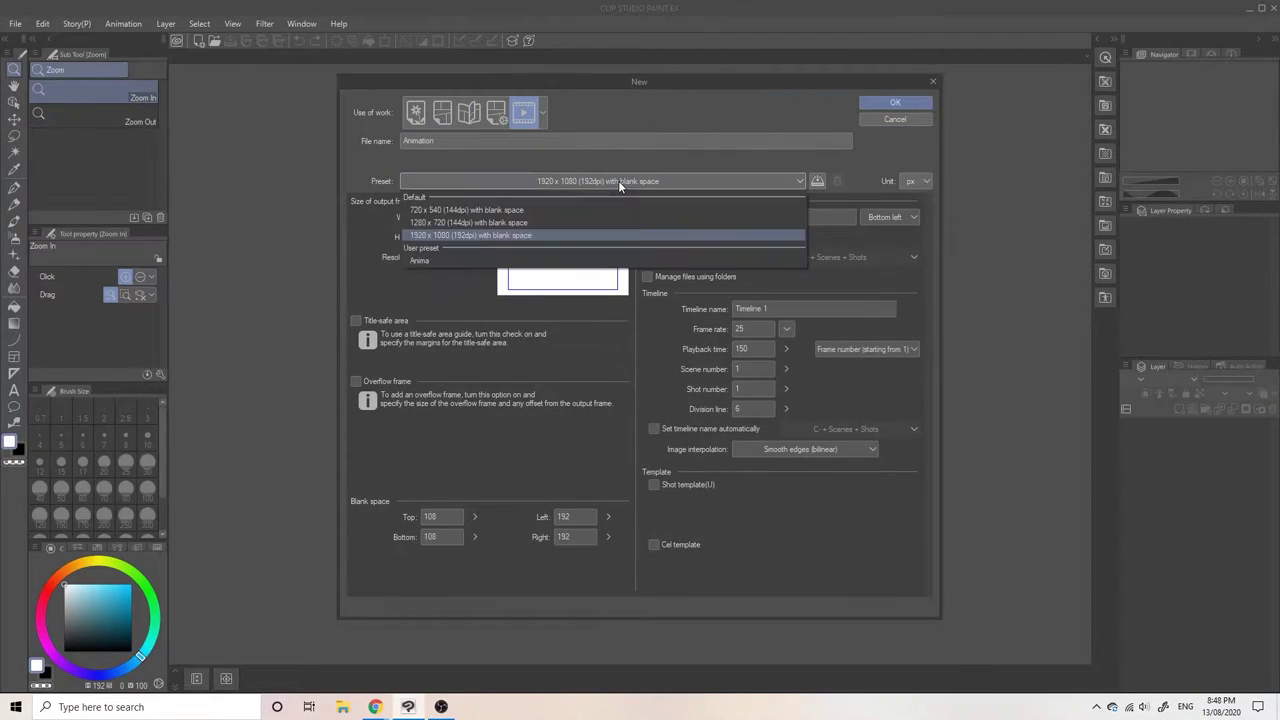
left_click(618, 182)
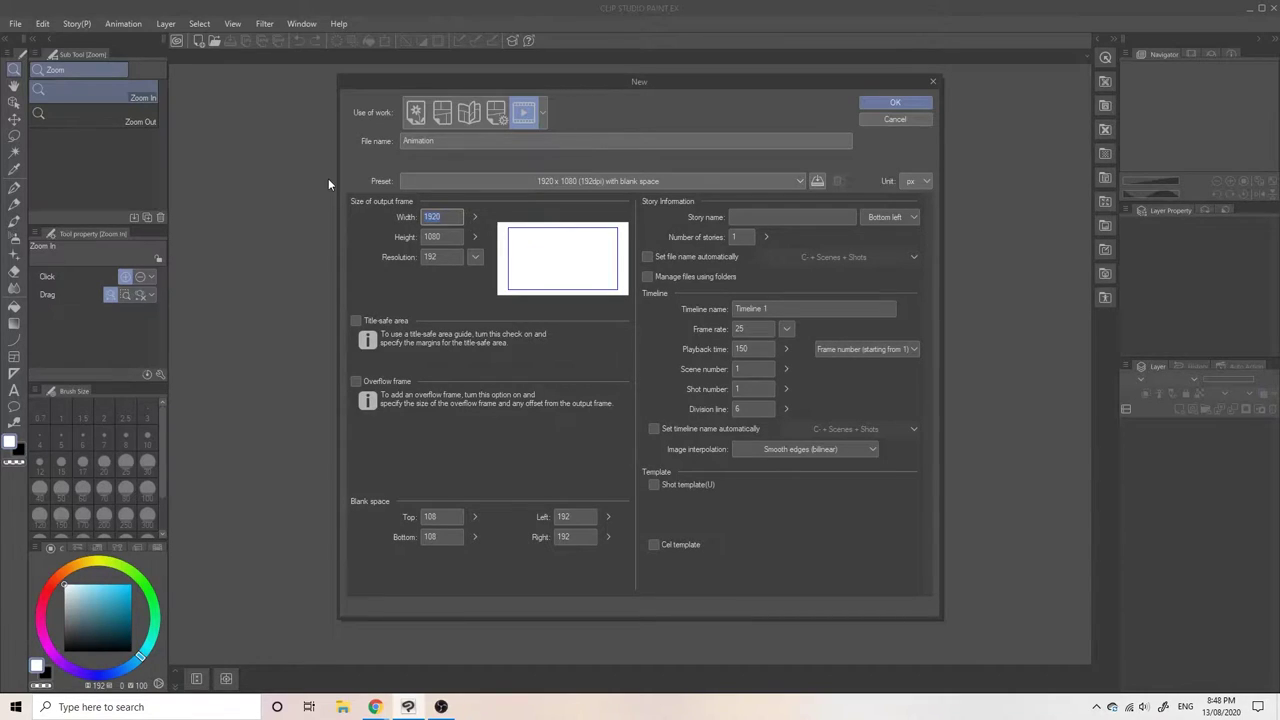
type("5860")
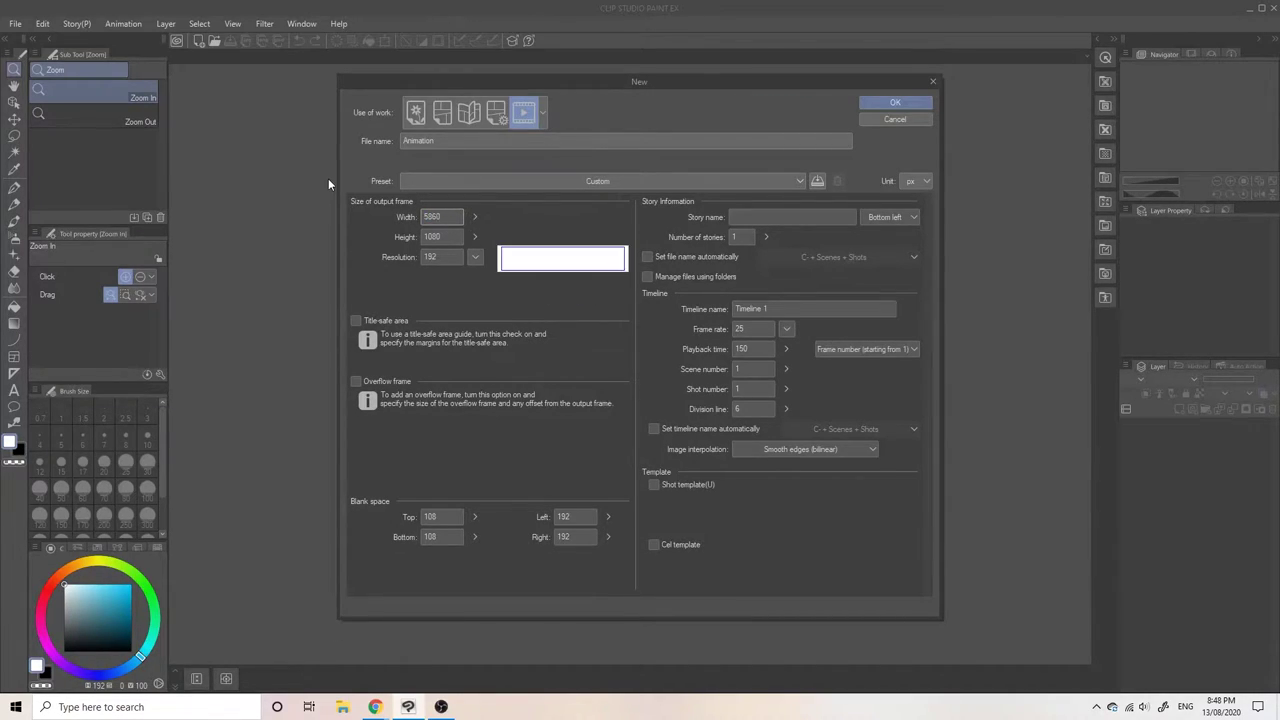
key("Tab")
type("3240")
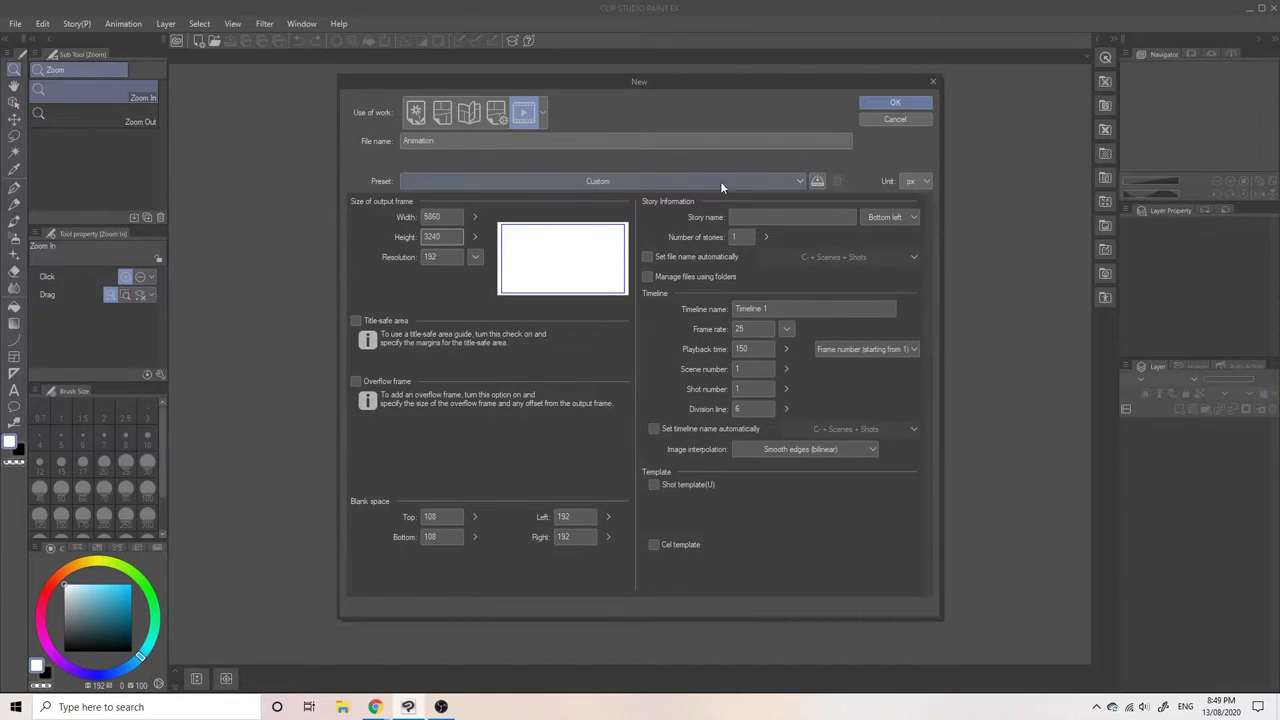
left_click(476, 259)
left_click(481, 302)
left_click(880, 104)
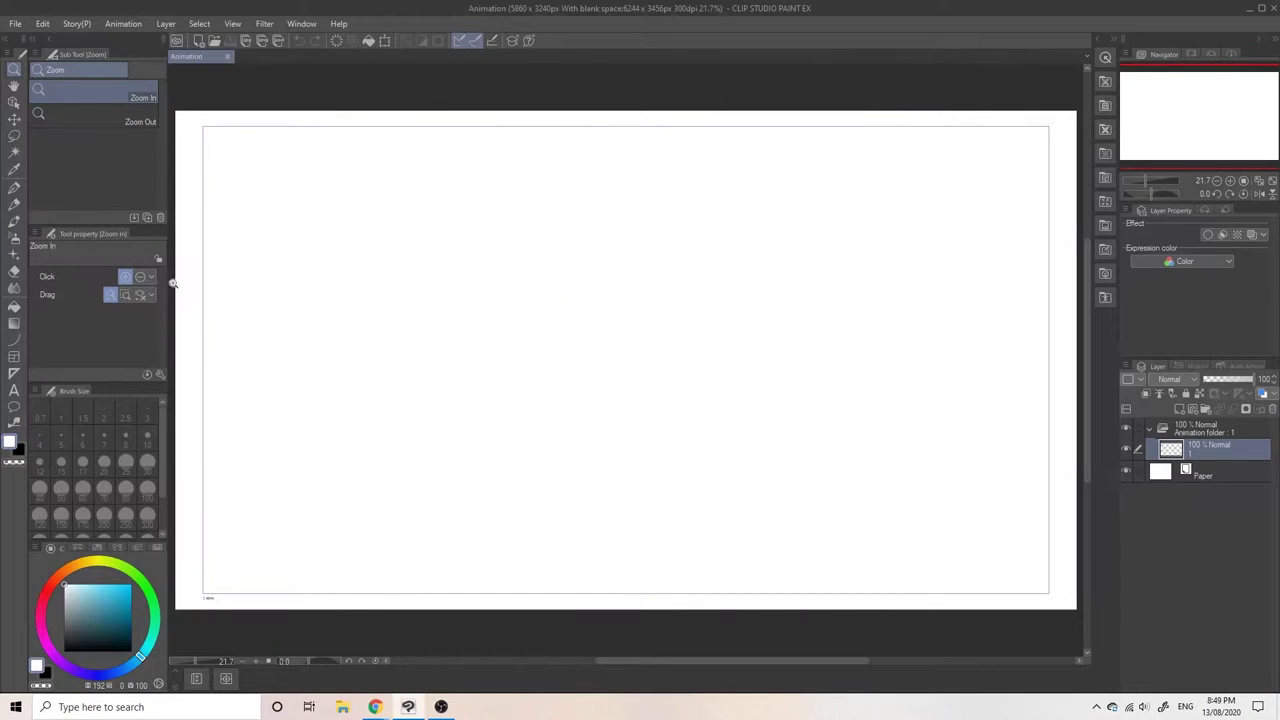
Choose the Trees brush from the vegetation decoration brushes and set the drawing color to black.
left_click(14, 258)
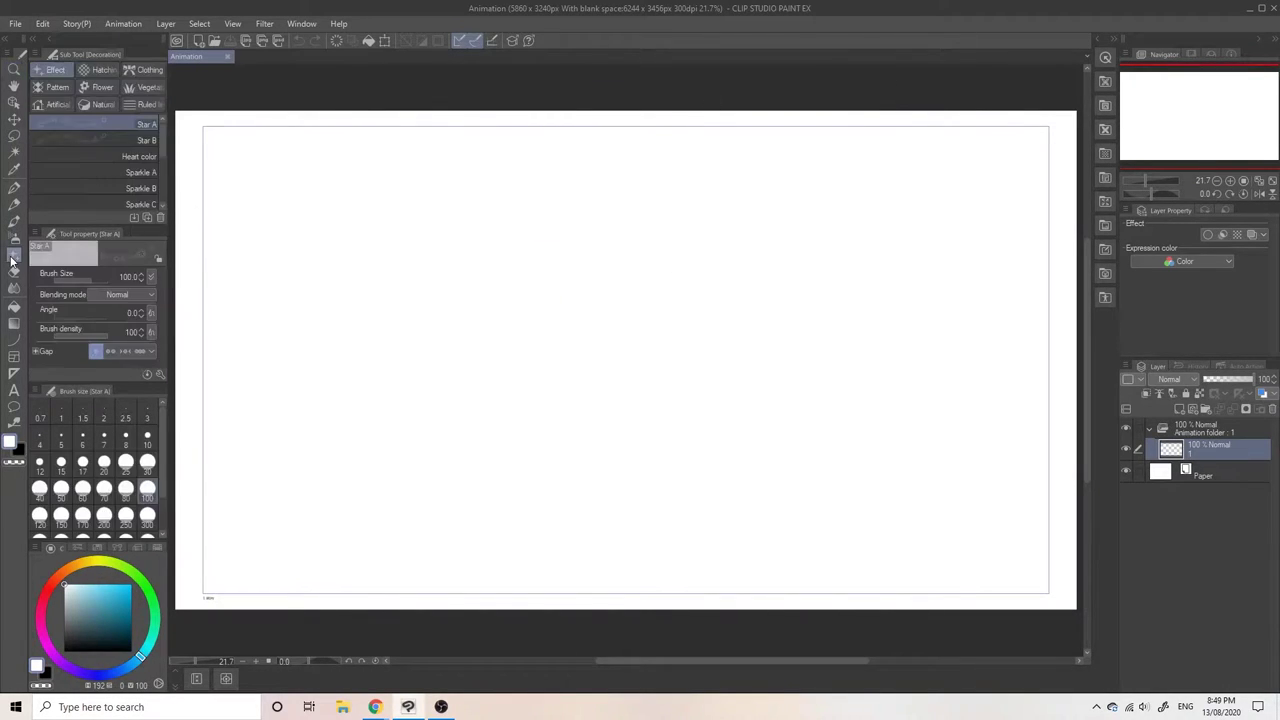
left_click(104, 88)
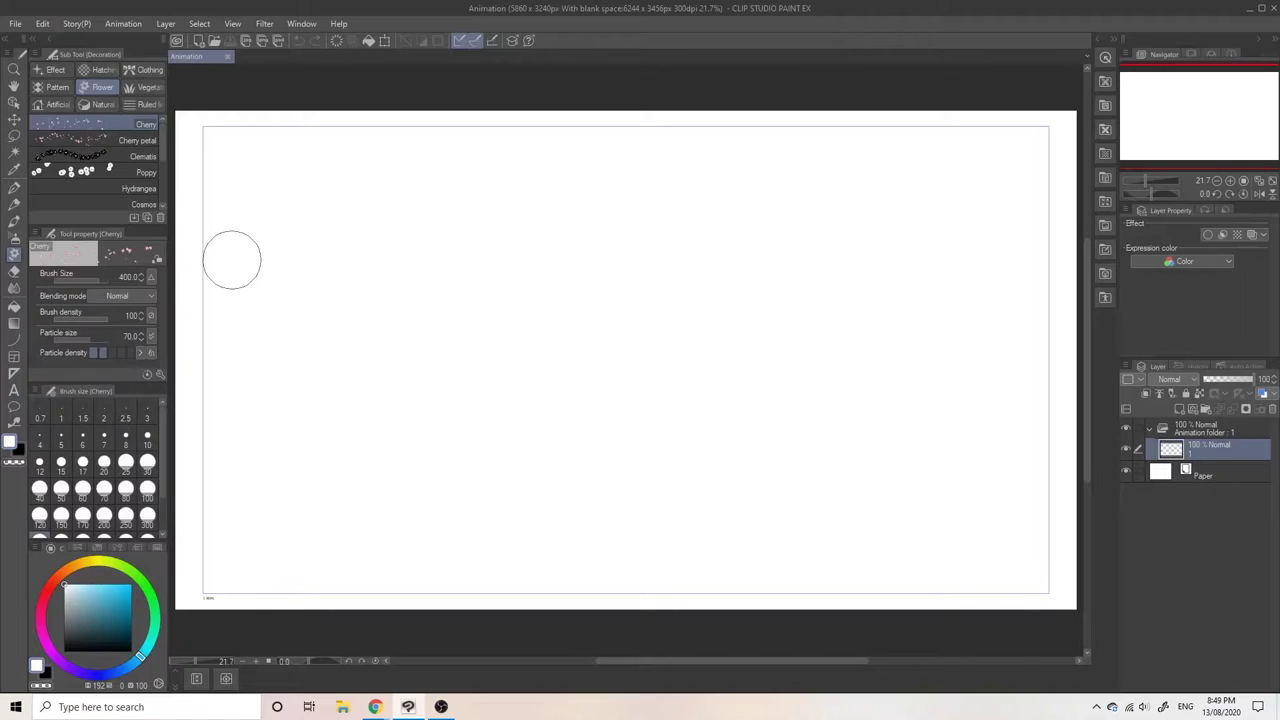
left_click(145, 87)
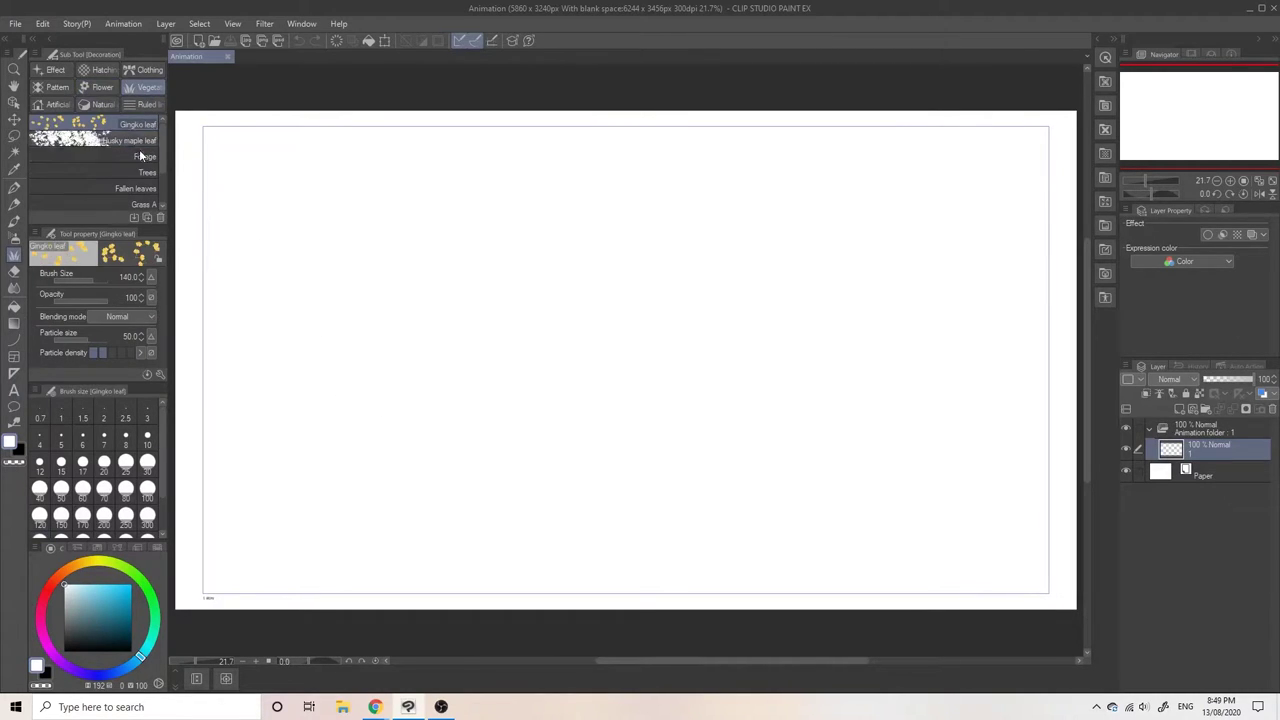
scroll(134, 179, "down", 1)
left_click(100, 123)
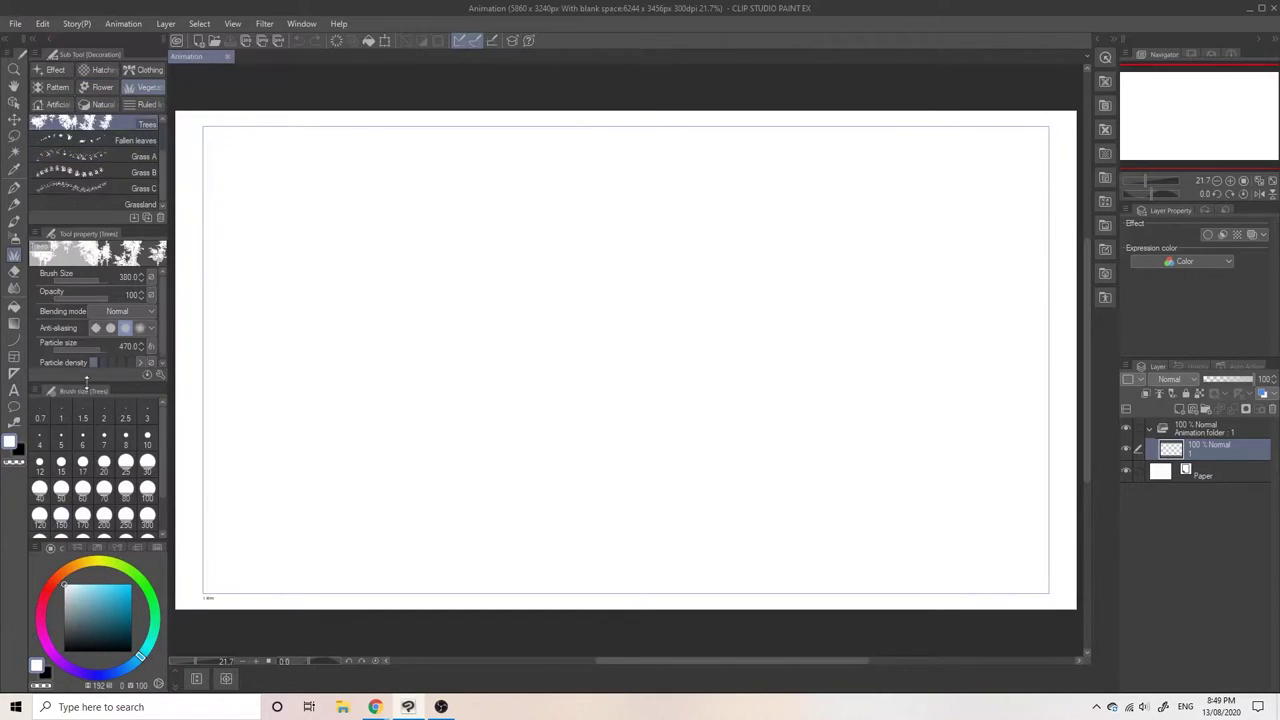
left_click_drag(110, 628, 64, 651)
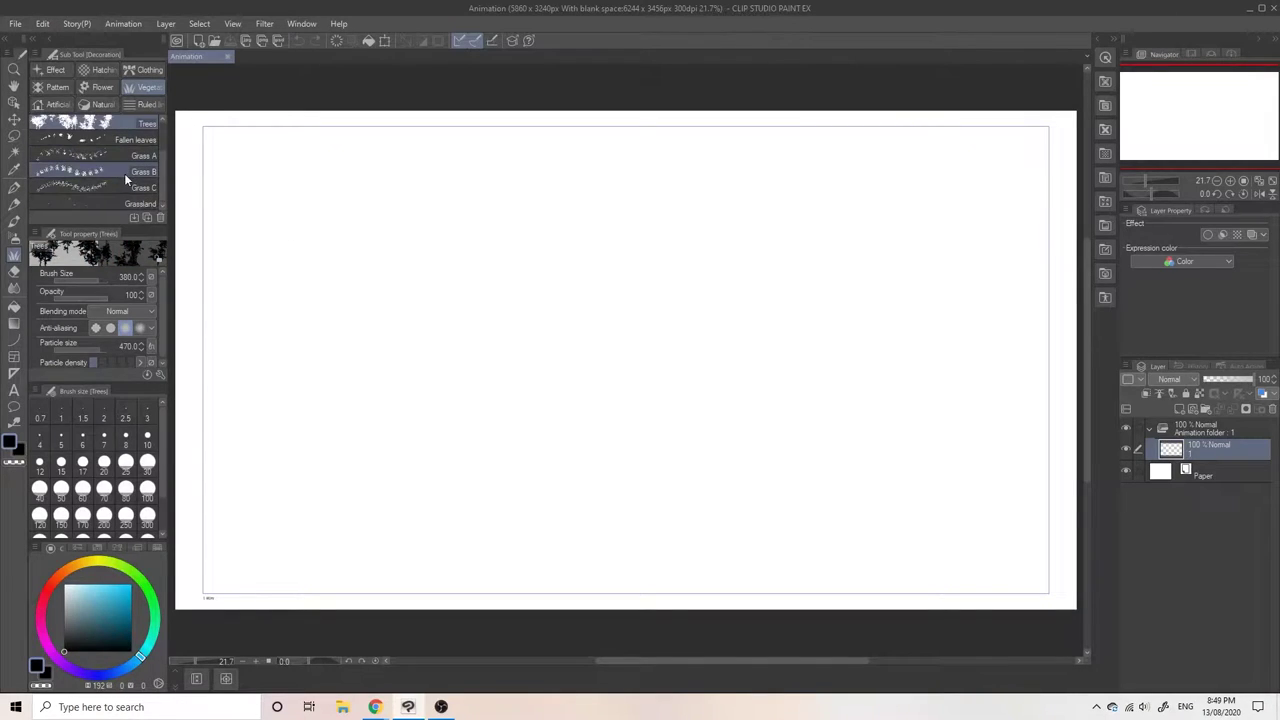
scroll(141, 157, "up", 2)
scroll(140, 158, "up", 1)
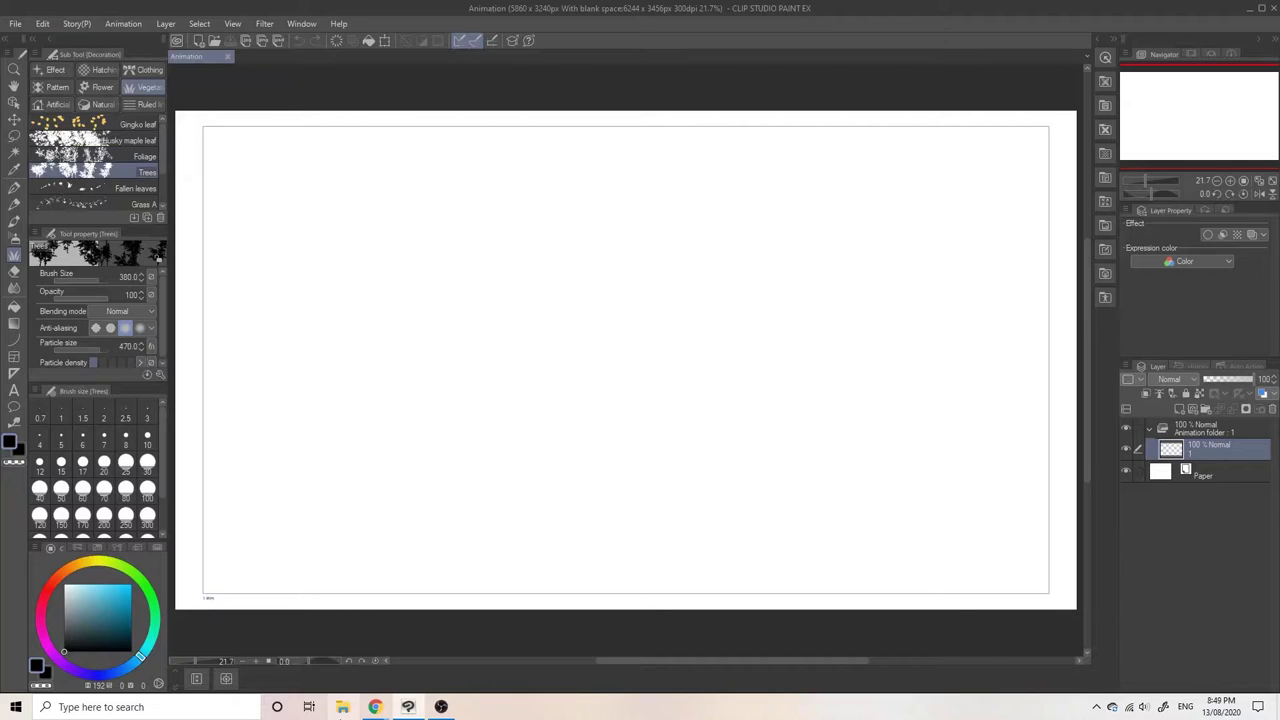
Show the animation timeline and fit the whole canvas into the remaining view.
left_click(196, 679)
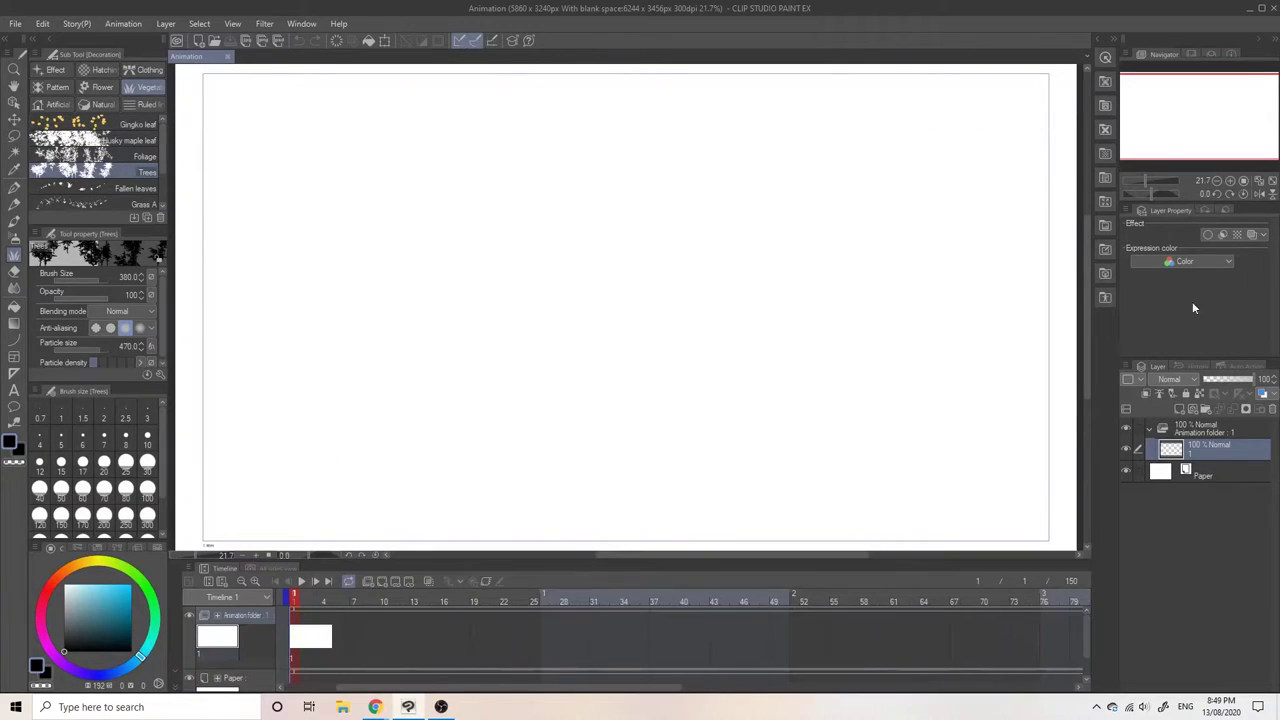
left_click(1262, 183)
mouse_move(400, 157)
left_mouse_down()
mouse_move(568, 259)
mouse_move(726, 220)
left_mouse_up()
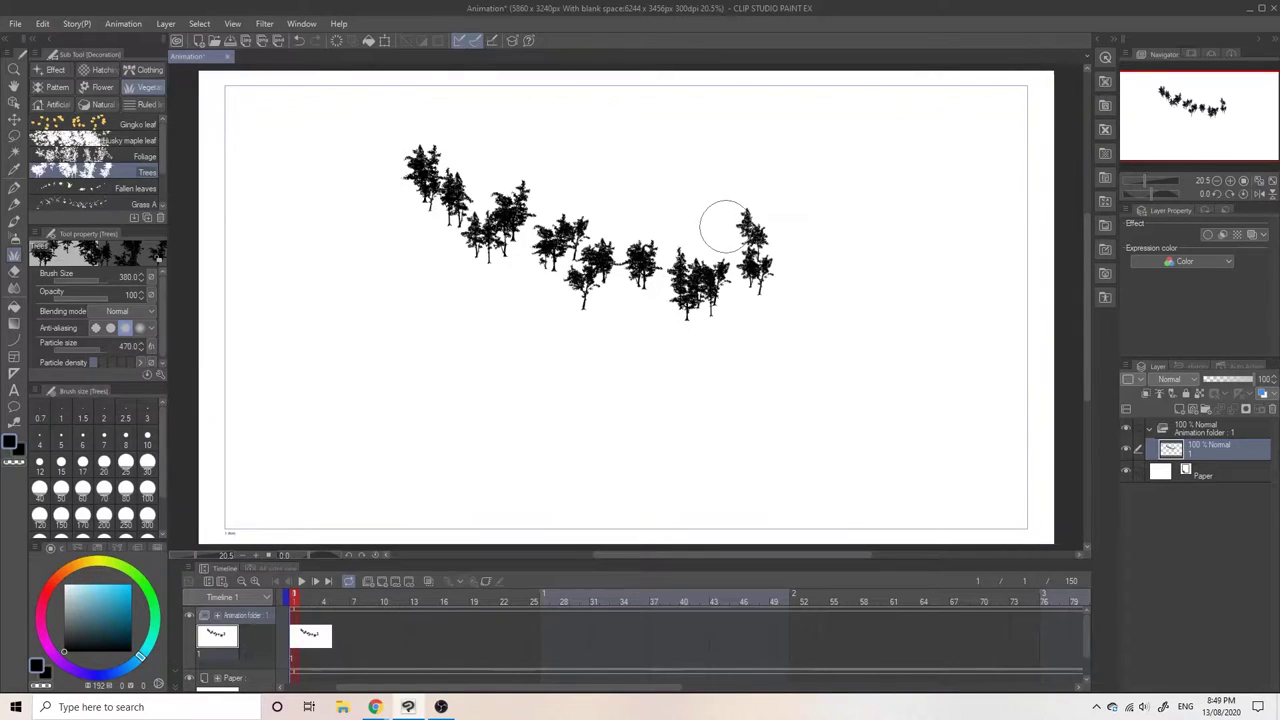
key("ctrl+z")
mouse_move(263, 176)
left_mouse_down()
mouse_move(391, 323)
mouse_move(706, 414)
mouse_move(881, 388)
left_mouse_up()
key("ctrl+z")
left_click_drag(609, 143, 666, 297)
key("ctrl+z")
Paint three separate black tree silhouettes across the canvas with the Trees brush at size 2000.
mouse_move(300, 228)
left_mouse_down()
mouse_move(386, 311)
mouse_move(671, 337)
mouse_move(835, 416)
left_mouse_up()
scroll(795, 330, "down", 1)
key("ctrl+z")
mouse_move(760, 371)
left_mouse_down()
mouse_move(636, 391)
mouse_move(641, 379)
mouse_move(470, 440)
left_mouse_up()
key("ctrl+z")
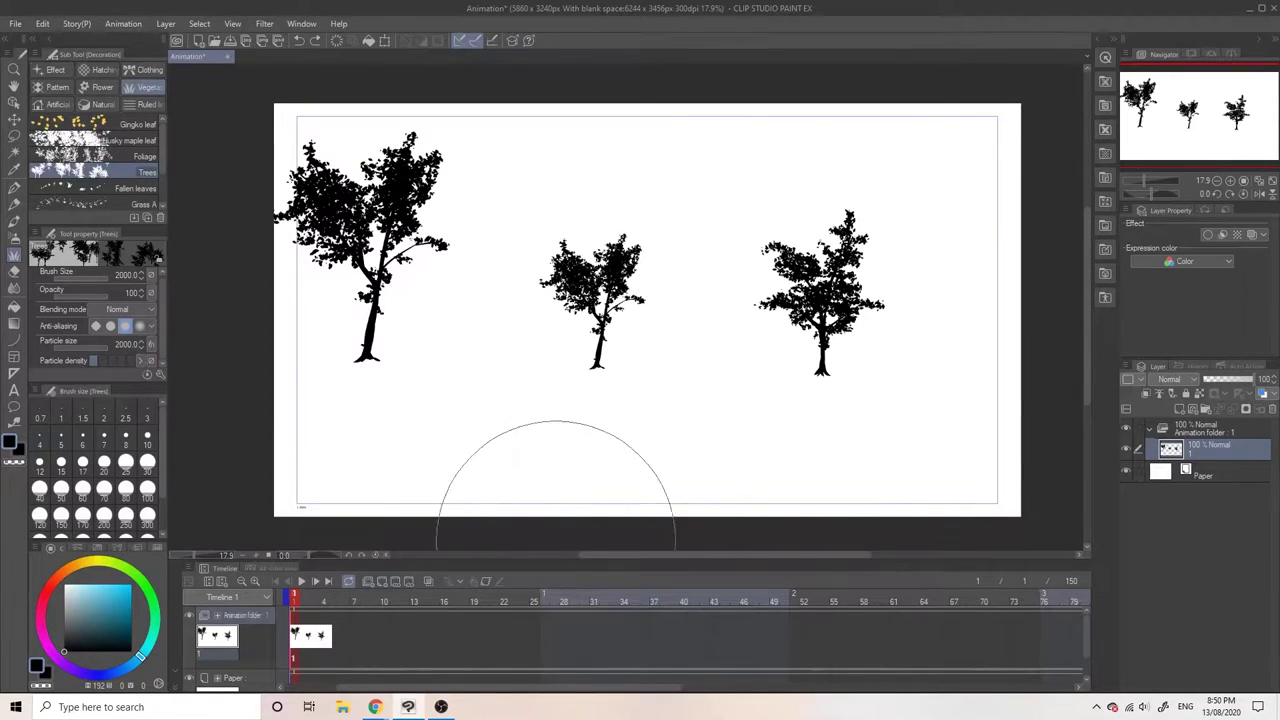
Shift the trees slightly right, then lasso the leftmost tree and enlarge it to 150 percent with its crown reaching the canvas's upper edge.
key("k")
left_click_drag(520, 400, 547, 412)
key("m")
mouse_move(412, 69)
left_mouse_down()
mouse_move(489, 99)
mouse_move(505, 160)
left_mouse_up()
key("ctrl+t")
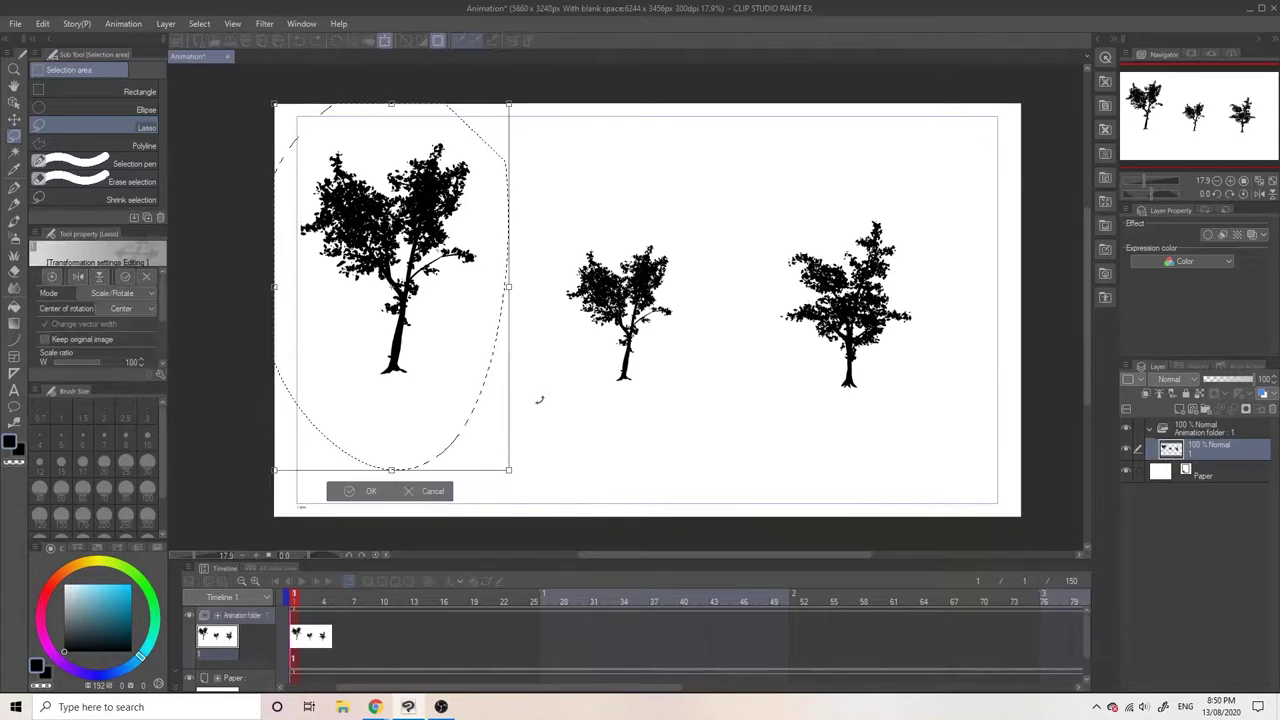
scroll(565, 392, "down", 4)
left_click_drag(509, 413, 587, 531)
left_click_drag(549, 418, 526, 349)
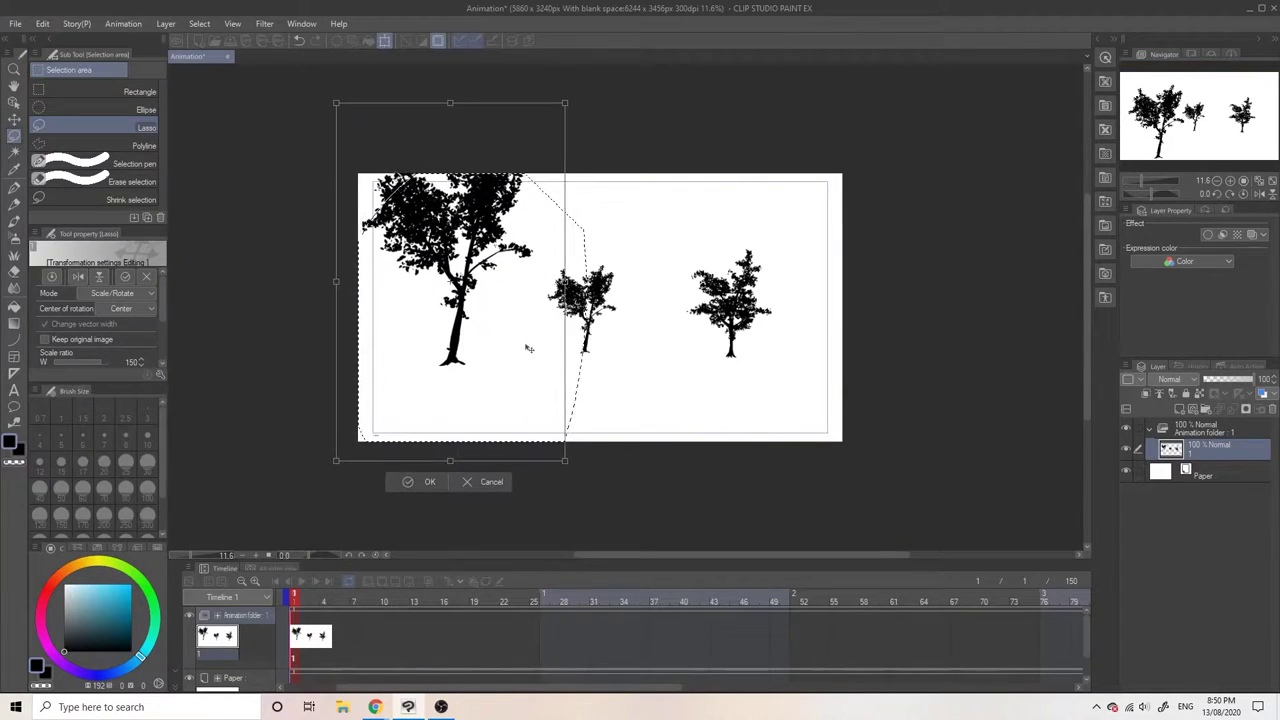
left_click(433, 485)
left_click(343, 479)
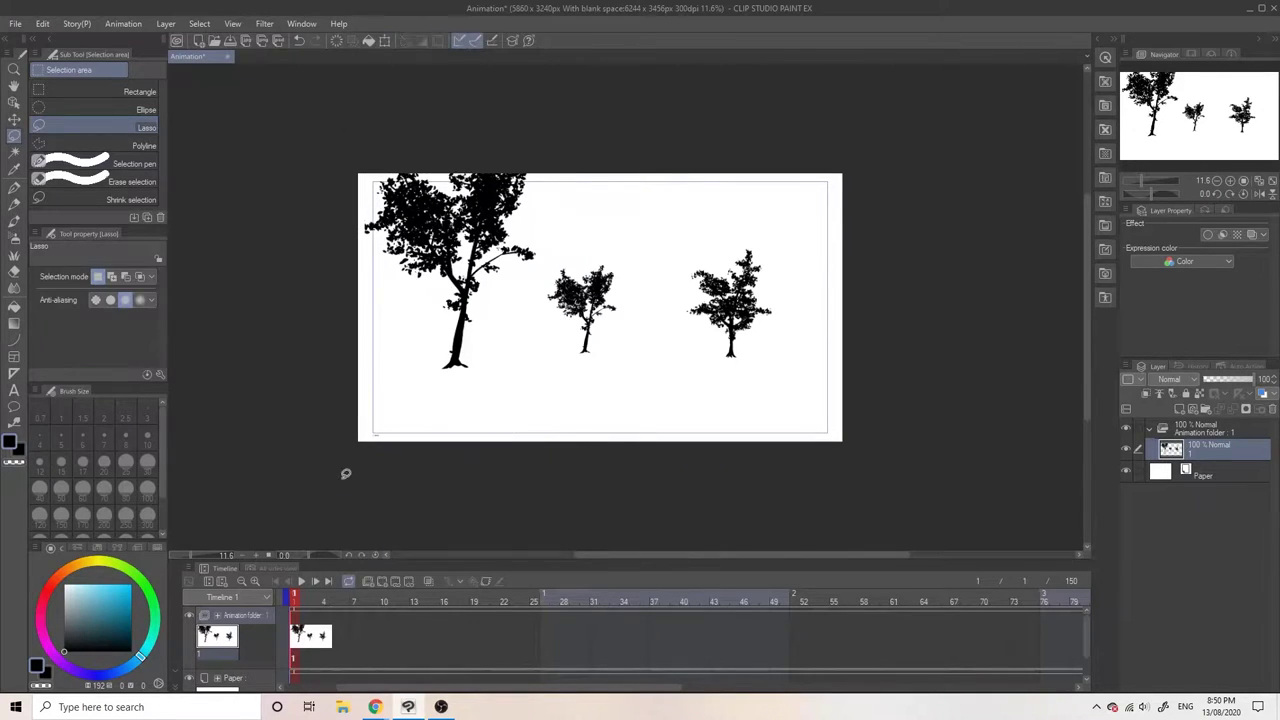
left_click_drag(605, 232, 664, 254)
key("ctrl+t")
left_click_drag(696, 404, 703, 395)
left_click_drag(660, 226, 785, 52)
left_click_drag(753, 300, 686, 366)
left_click(634, 494)
Delete the two smaller trees and stamp a new tree on the right half of the canvas.
left_click_drag(800, 310, 743, 390)
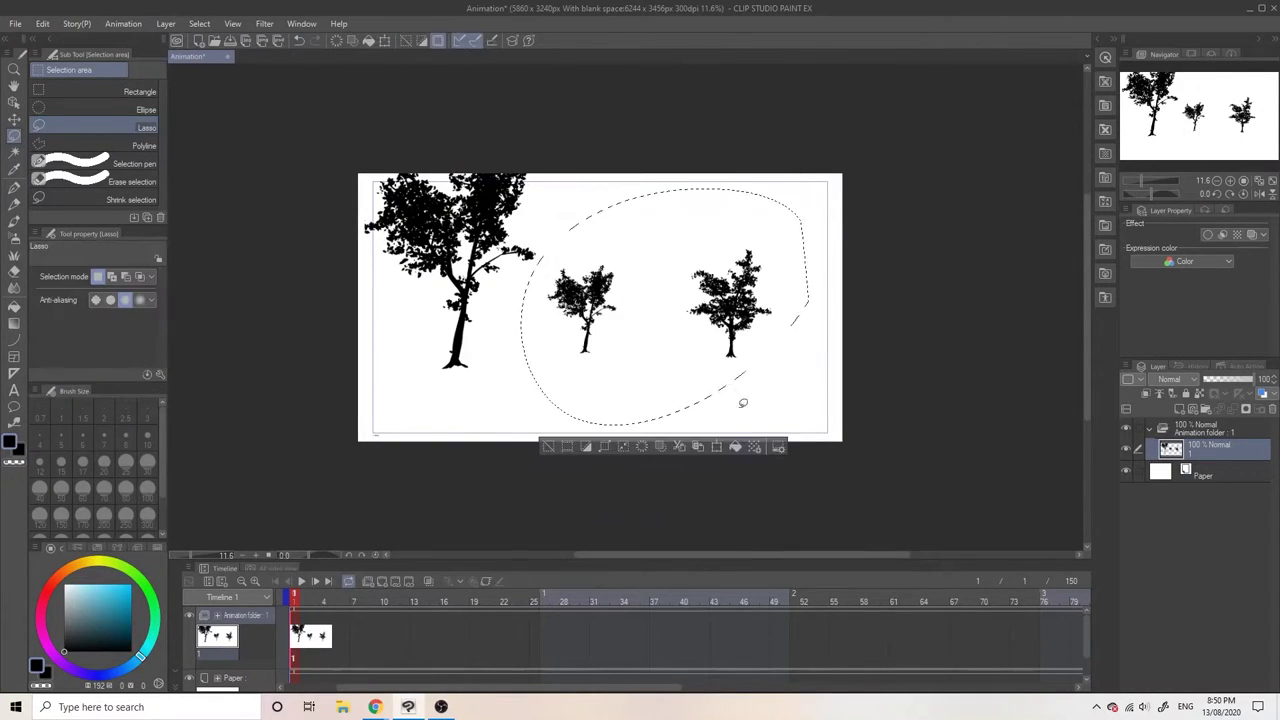
key("Delete")
left_click(14, 255)
left_click(591, 352)
key("ctrl+z")
left_click(664, 238)
Lasso the new tree, enlarge it to 323 percent and place it beside the large left tree.
left_click(14, 136)
left_click_drag(720, 126, 700, 130)
key("ctrl+t")
left_click_drag(776, 174, 909, 22)
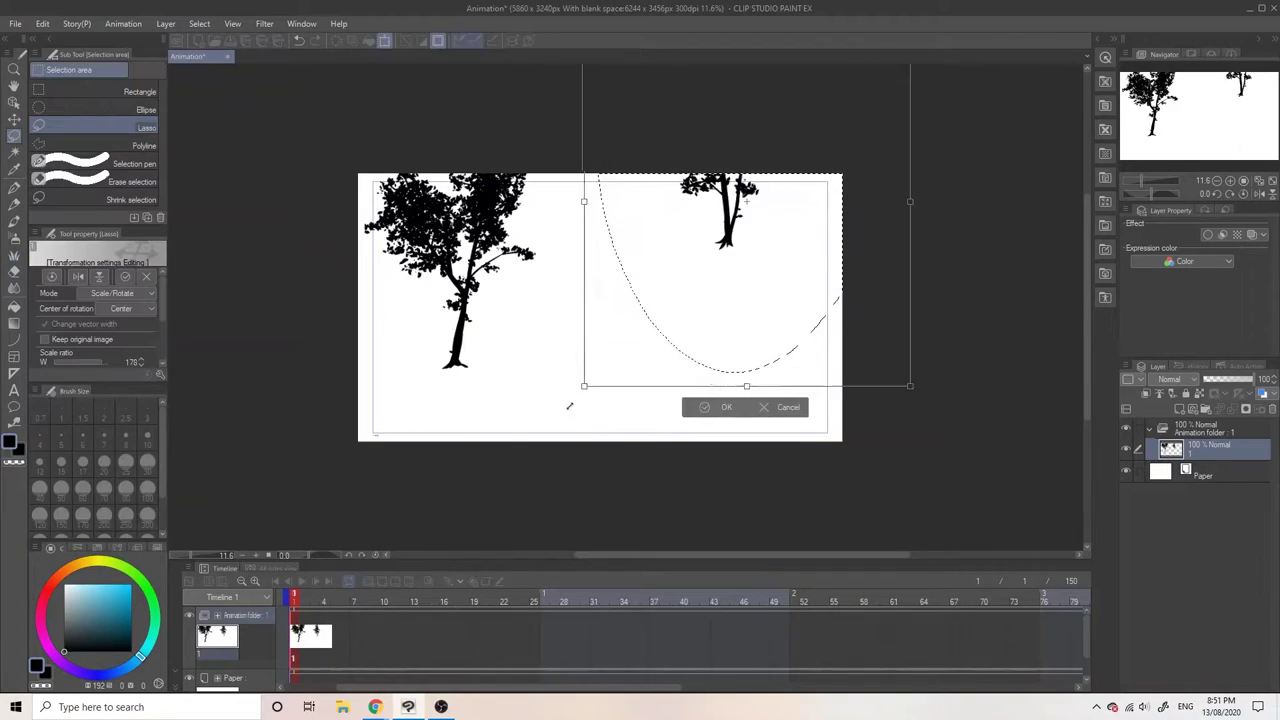
left_click_drag(585, 386, 345, 655)
left_click_drag(751, 350, 803, 286)
left_click(634, 543)
left_click(633, 541)
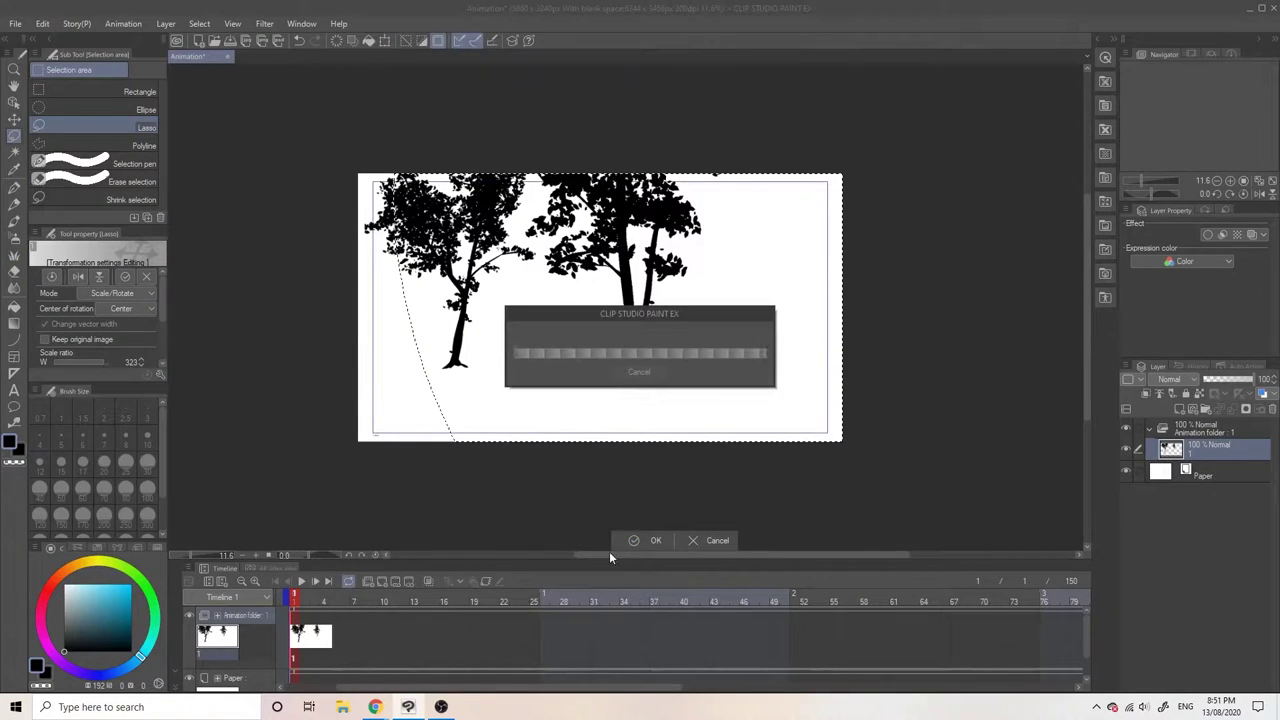
Stamp another tree with the Trees brush near the canvas's lower right corner.
key("b")
left_click(555, 355)
key("ctrl+z")
left_click(763, 351)
Lasso the small lower-right tree, enlarge it to 244 percent and place it between the two large trees.
left_click(14, 136)
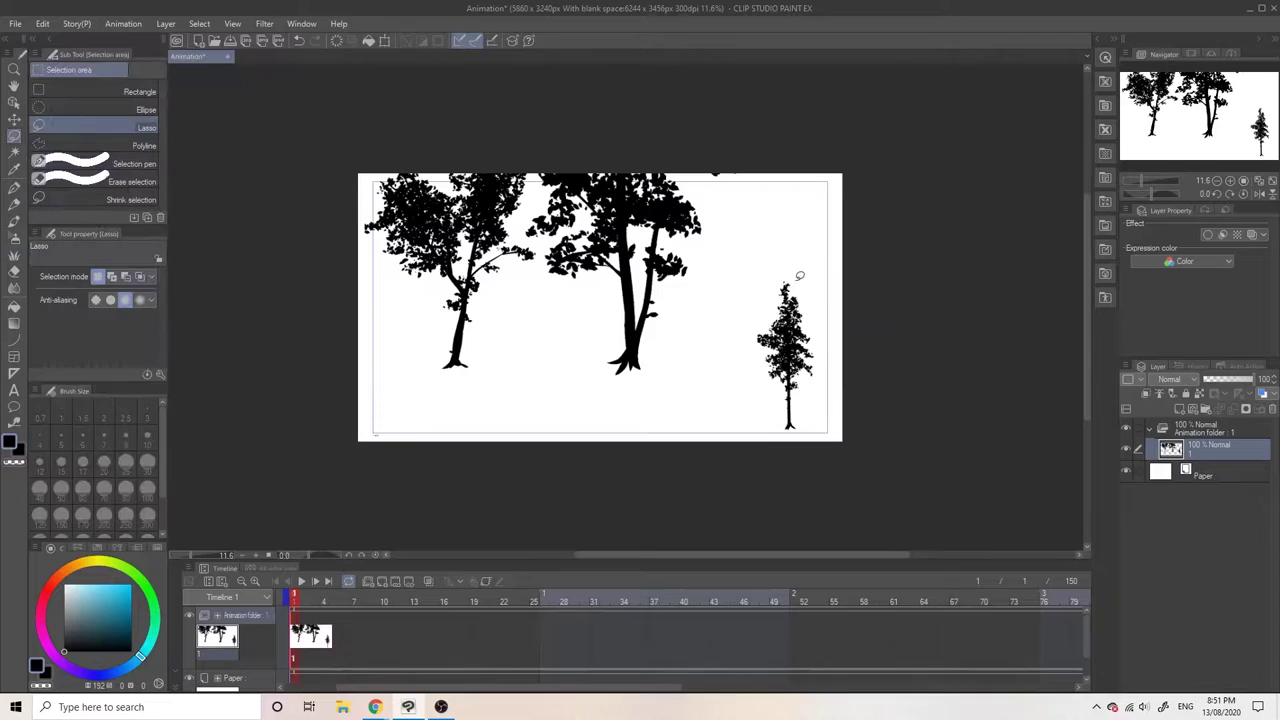
left_click_drag(800, 277, 793, 262)
key("ctrl+t")
left_click_drag(788, 350, 544, 310)
left_click_drag(599, 207, 843, 26)
left_click_drag(610, 250, 533, 251)
scroll(622, 355, "down", 3)
left_click_drag(632, 123, 678, 54)
left_click_drag(560, 300, 533, 303)
left_click(517, 411)
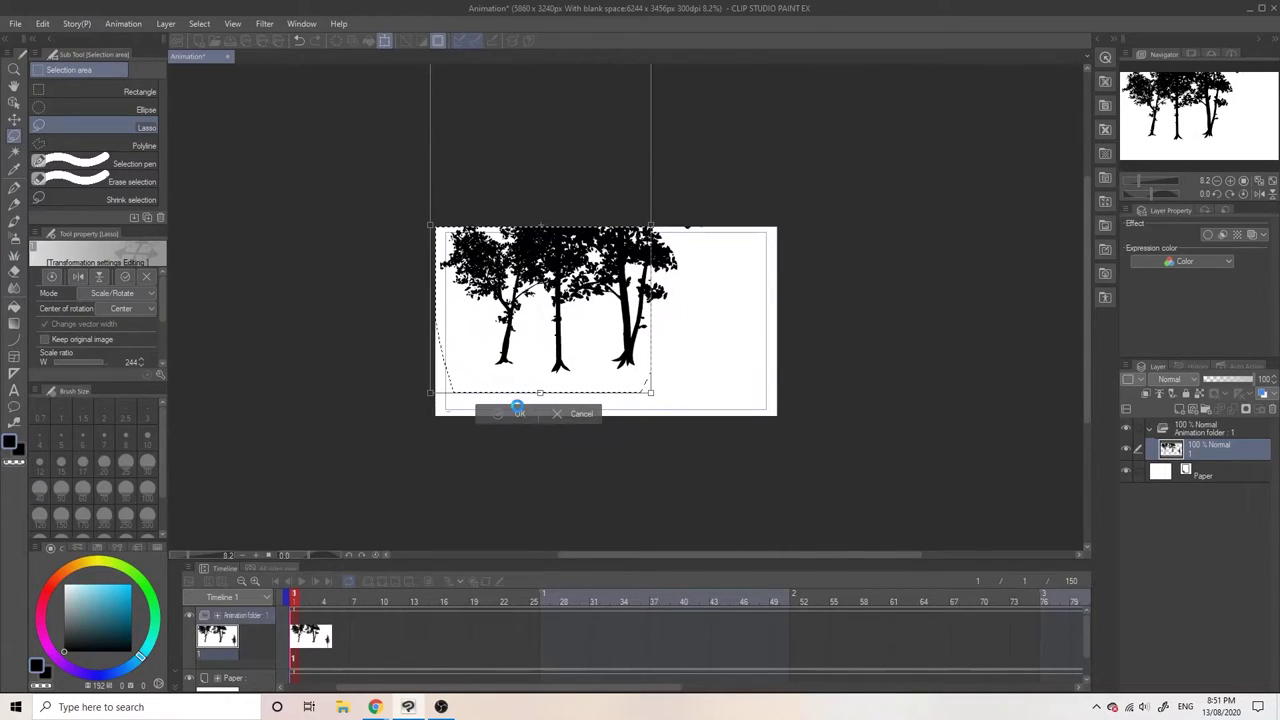
key("ctrl+d")
Stamp one more tree in the empty area to the right of the three large trees.
scroll(728, 400, "up", 3)
left_click(15, 239)
left_click(738, 302)
Lasso the newest tree, enlarge it to 241 percent and place it at the left end of the tree row.
left_click(14, 136)
left_click_drag(785, 216, 776, 206)
key("ctrl+t")
left_click_drag(791, 200, 871, 69)
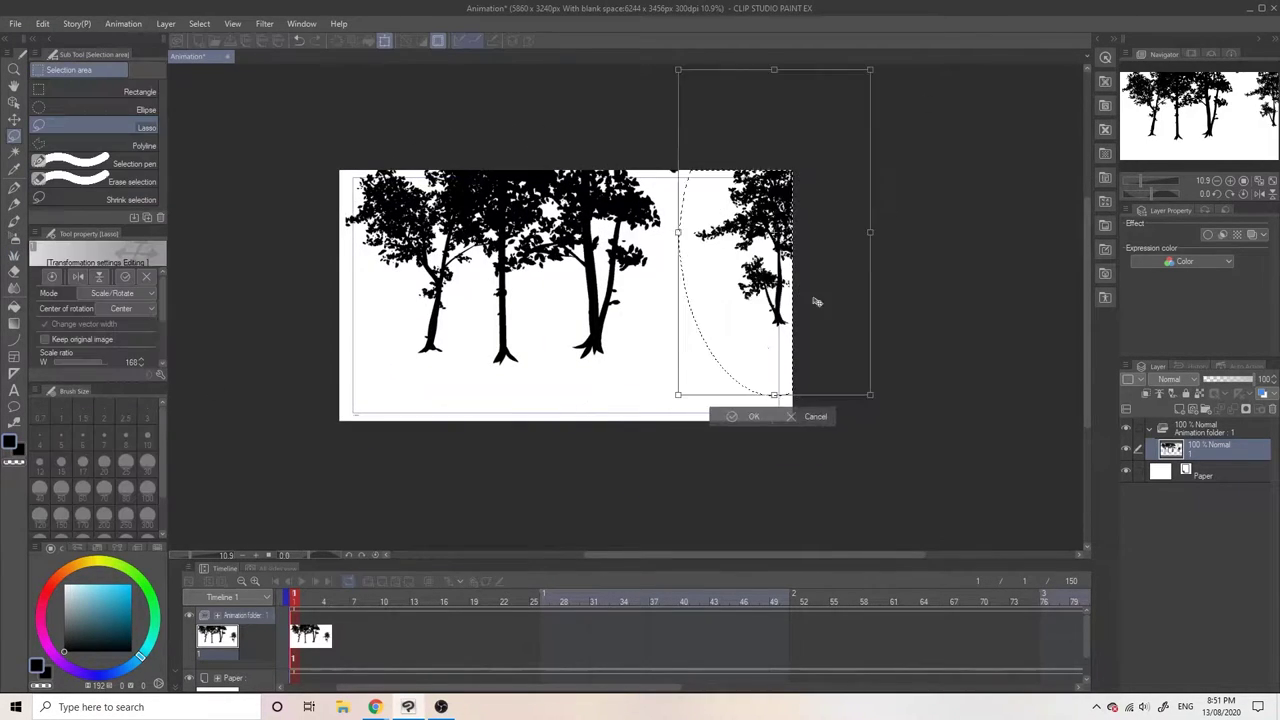
left_click_drag(814, 301, 422, 338)
left_click_drag(479, 107, 533, 18)
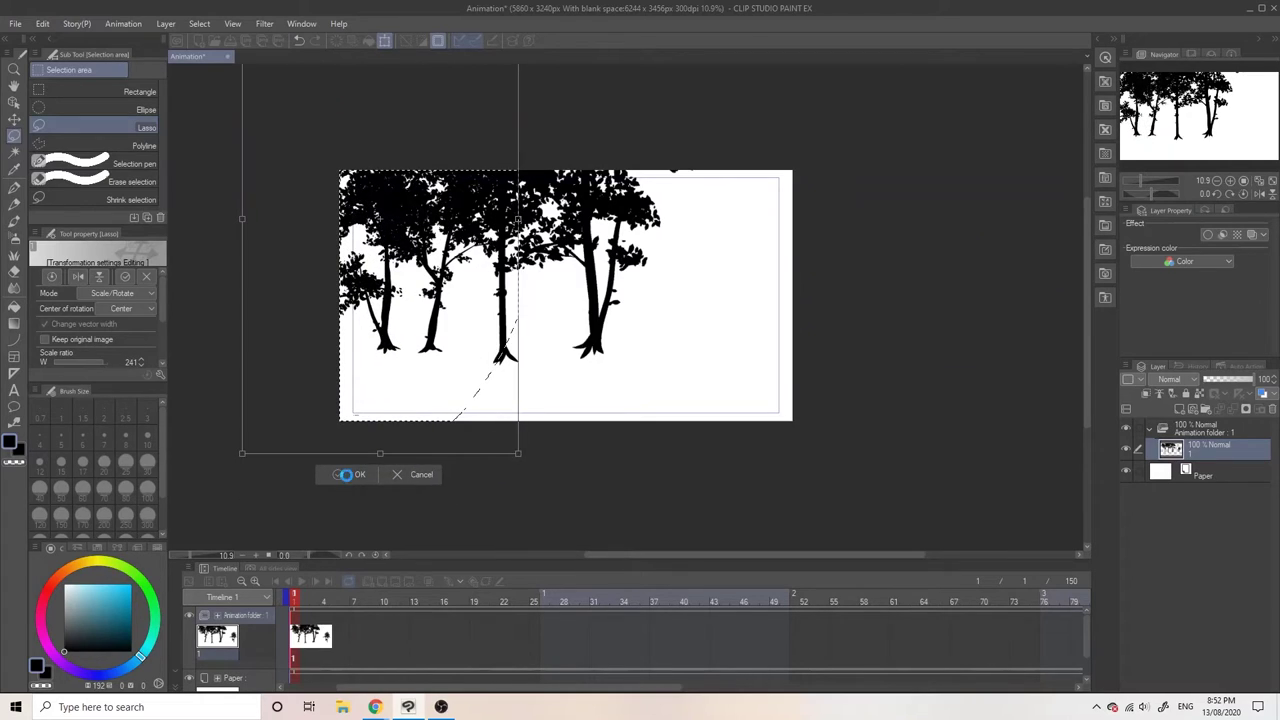
left_click(338, 470)
Move the row of trees down and to the right within the canvas and lasso the whole group.
key("k")
left_click_drag(596, 294, 641, 336)
key("m")
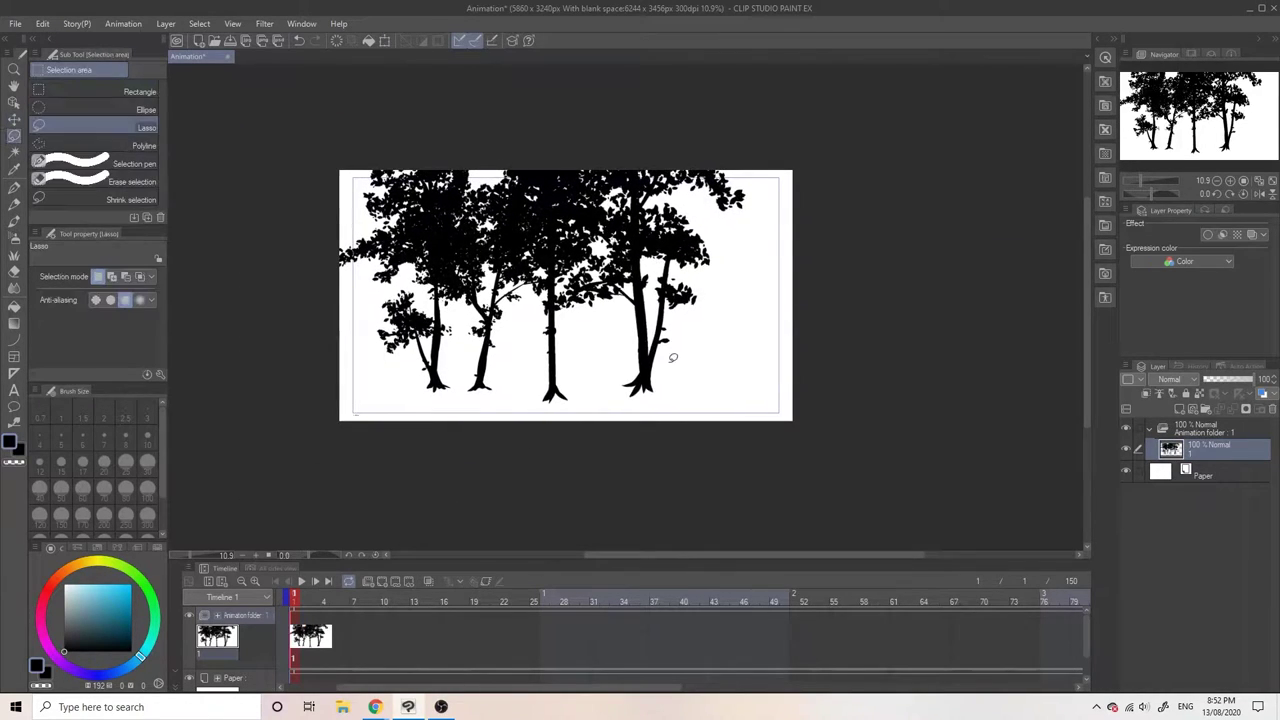
mouse_move(772, 300)
left_mouse_down()
mouse_move(309, 397)
mouse_move(762, 424)
left_mouse_up()
Duplicate the tree layer and offset the two copies sideways so the trees span the full canvas width.
left_click_drag(1195, 457, 1217, 466)
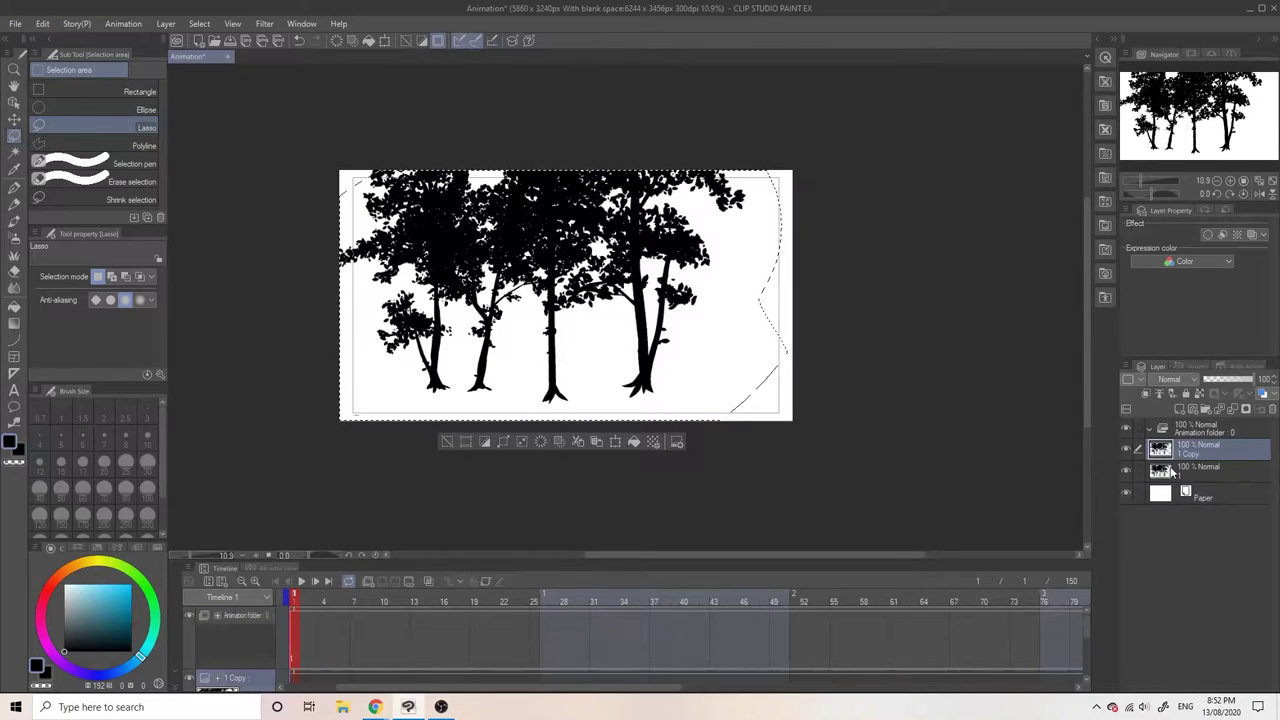
left_click(559, 441)
key("k")
mouse_move(721, 380)
left_mouse_down()
mouse_move(656, 354)
mouse_move(826, 294)
mouse_move(917, 306)
mouse_move(889, 333)
left_mouse_up()
left_click(1161, 473)
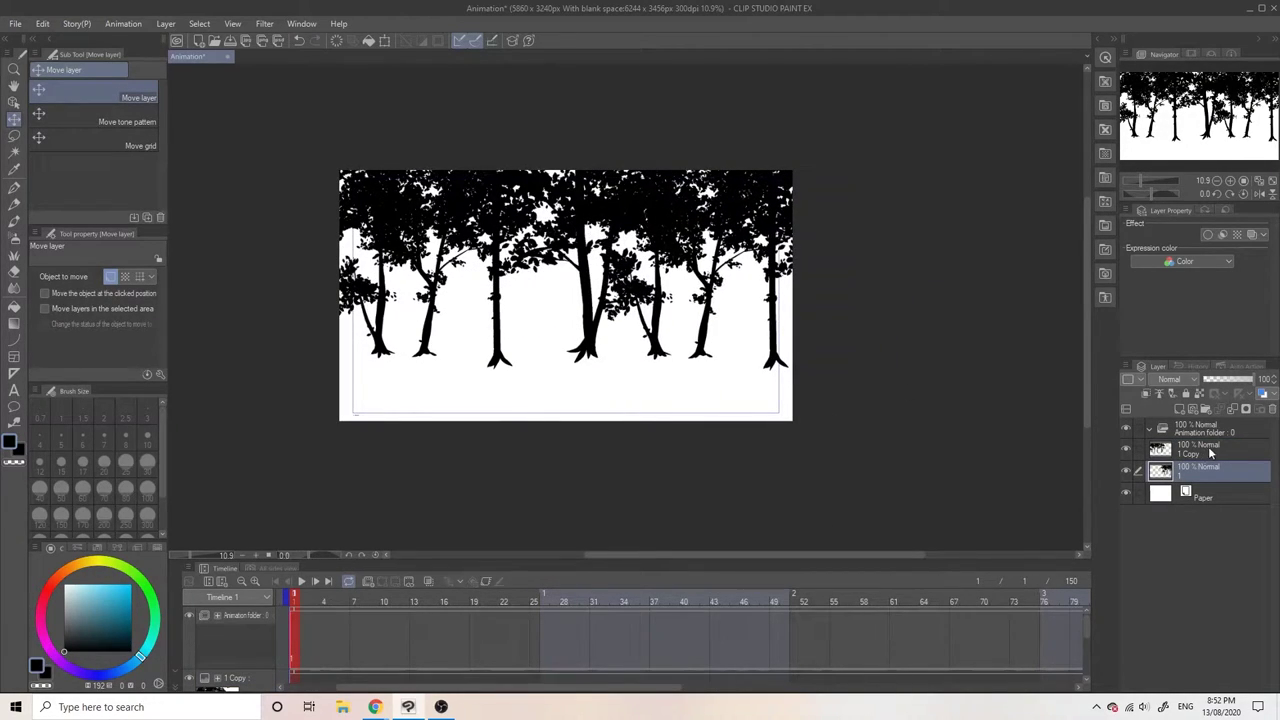
Merge the duplicated tree layer down into the original tree layer.
right_click(1210, 453)
left_click(1207, 371)
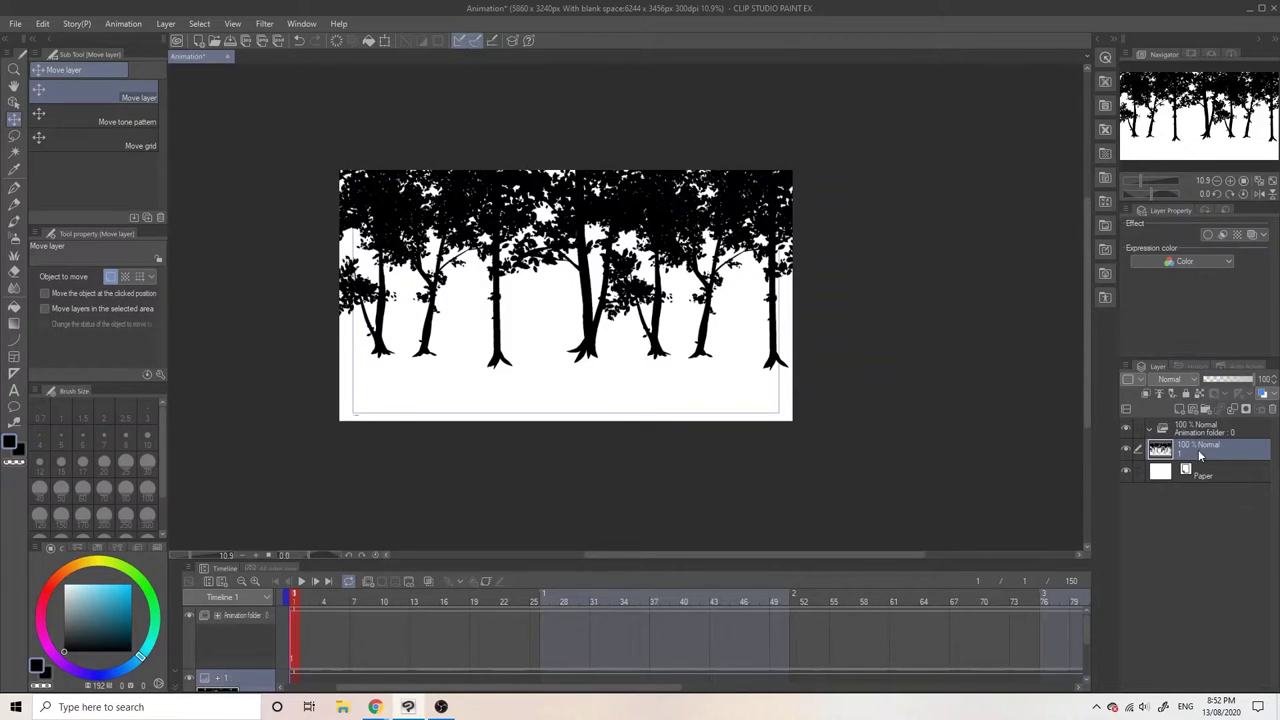
Set the drawing color to a muted blue (hue 198, saturation 59, value 47) and convert the black trees to it.
left_click(63, 24)
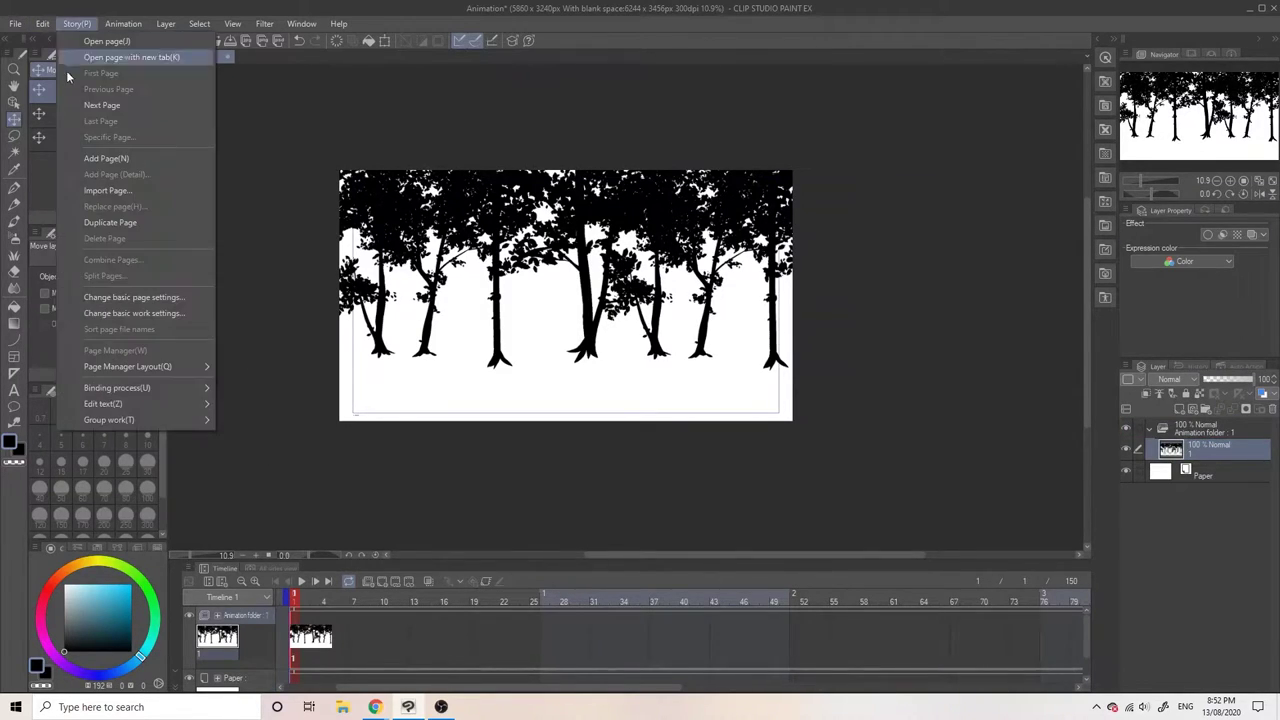
left_click(293, 438)
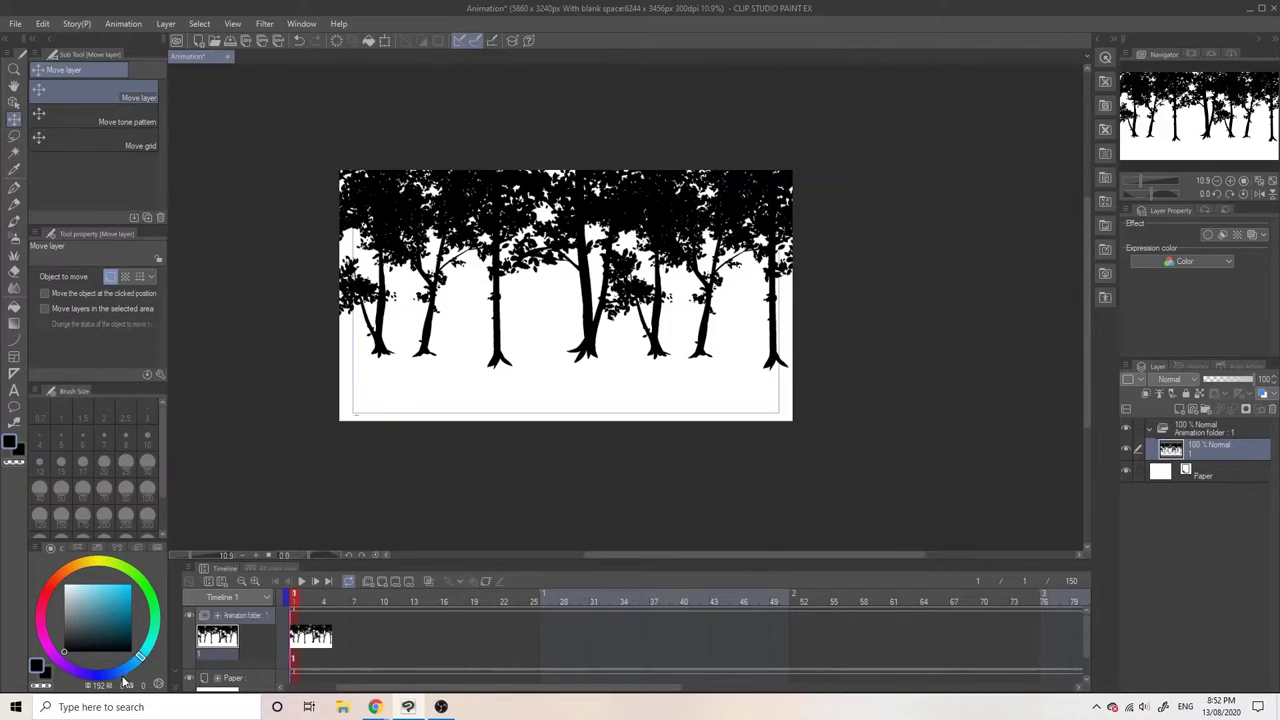
left_click_drag(125, 680, 137, 661)
left_click(43, 24)
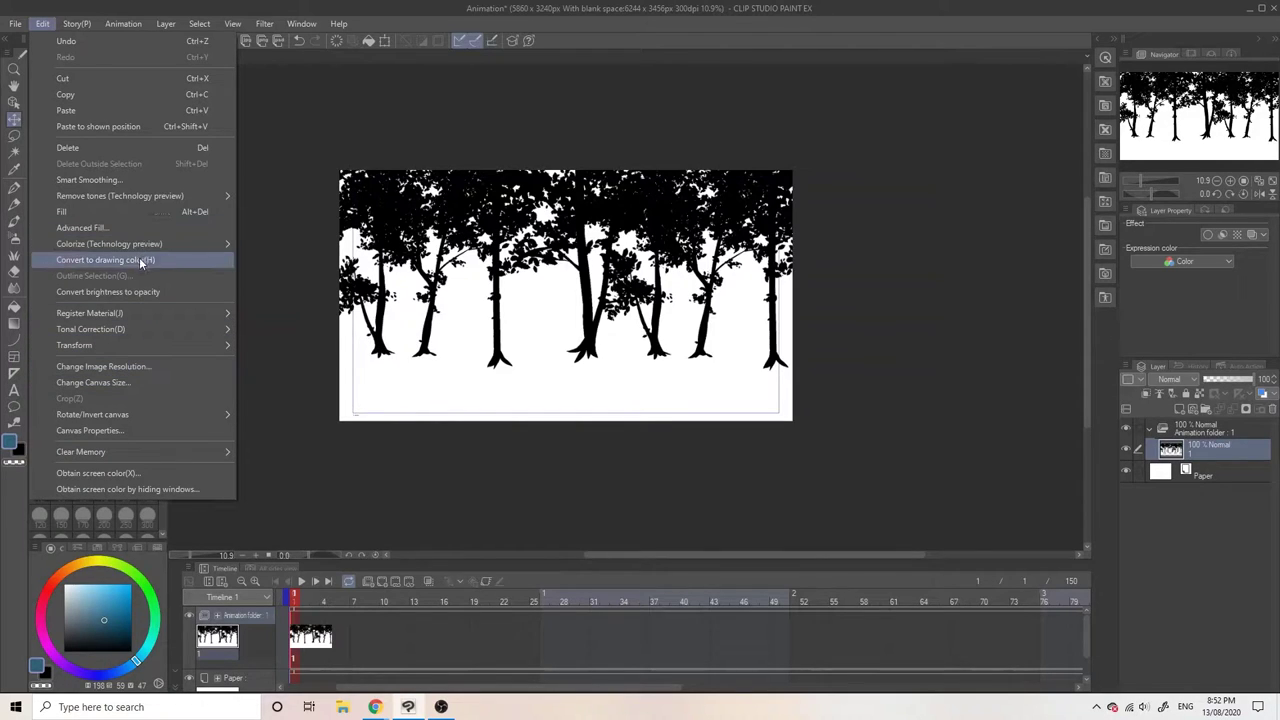
left_click(140, 260)
Recolor the trees with a slightly darker muted blue (hue 198, saturation 53, value 40).
left_click(102, 621)
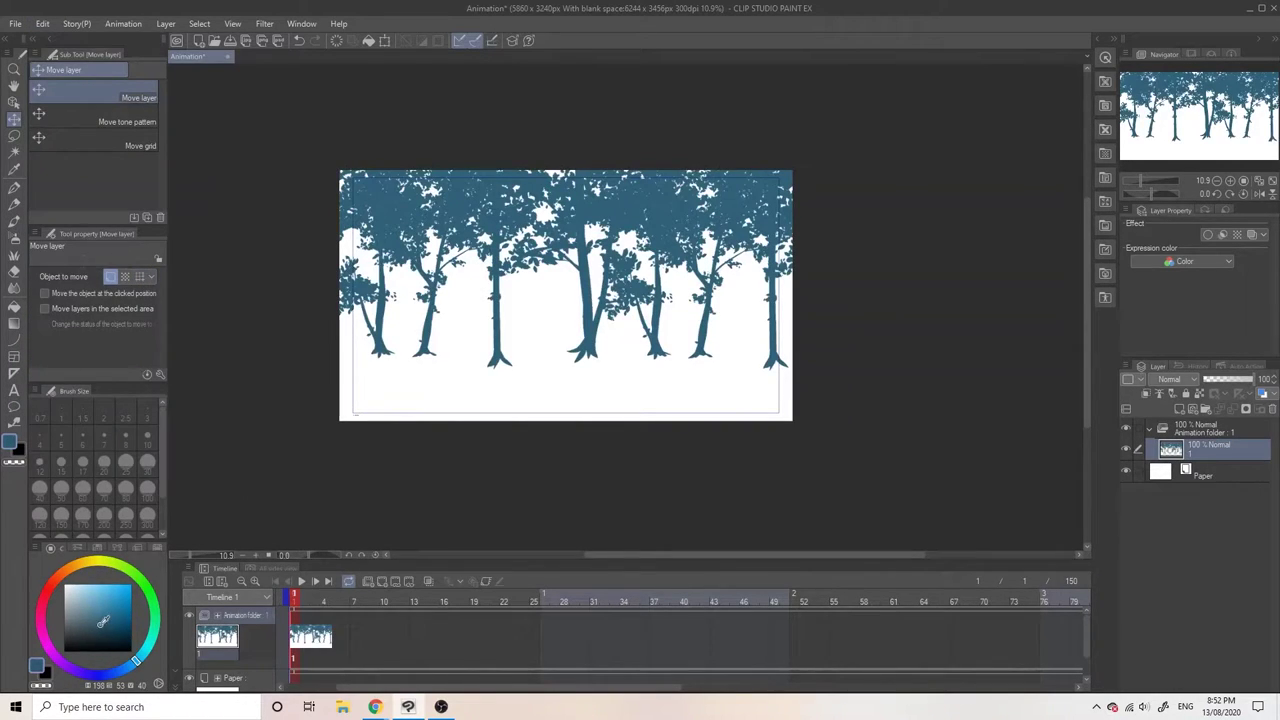
left_click(43, 24)
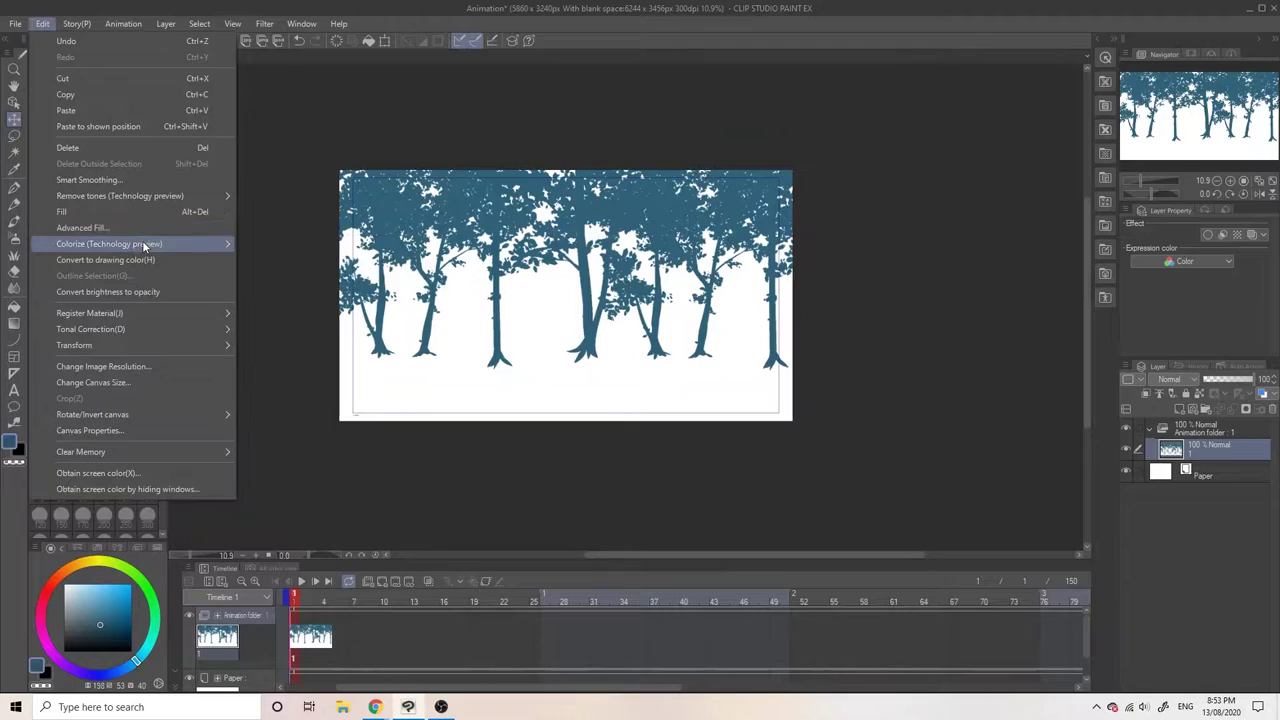
left_click(142, 260)
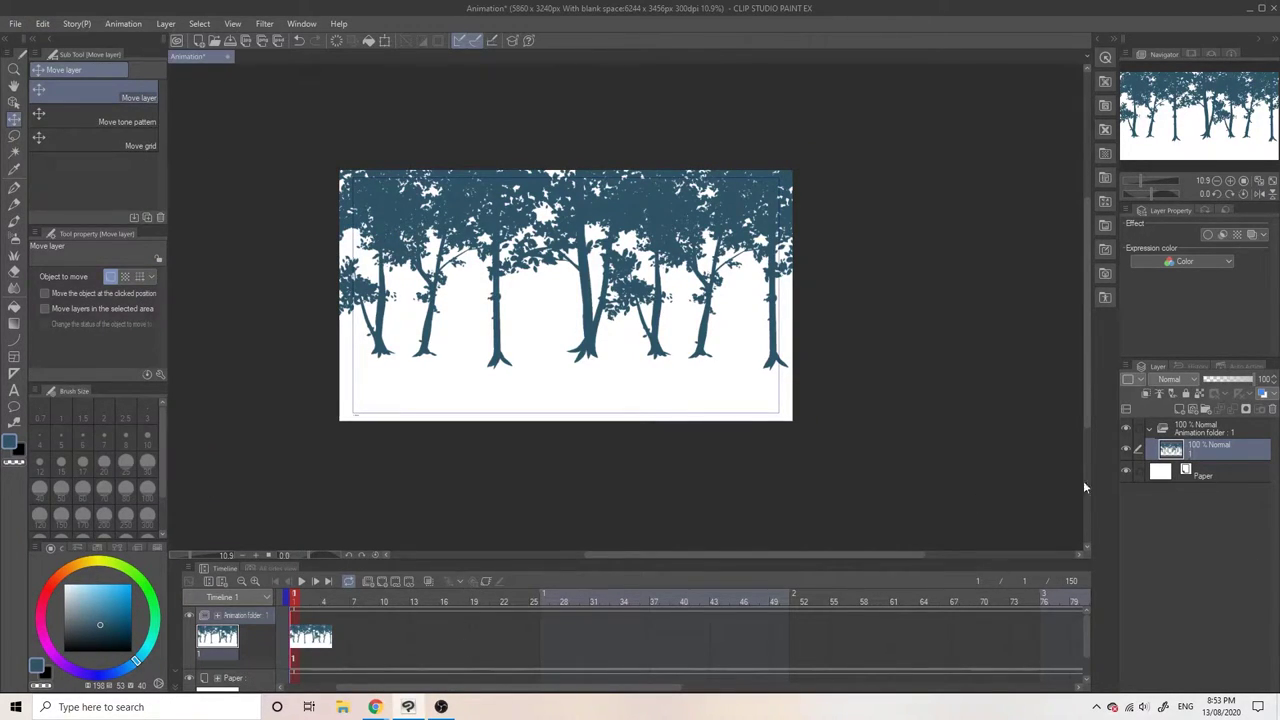
Move the tree layer out of the animation folder and delete the empty folder.
left_click_drag(1192, 450, 1215, 464)
left_click(1226, 430)
left_click(1271, 409)
left_click(666, 264)
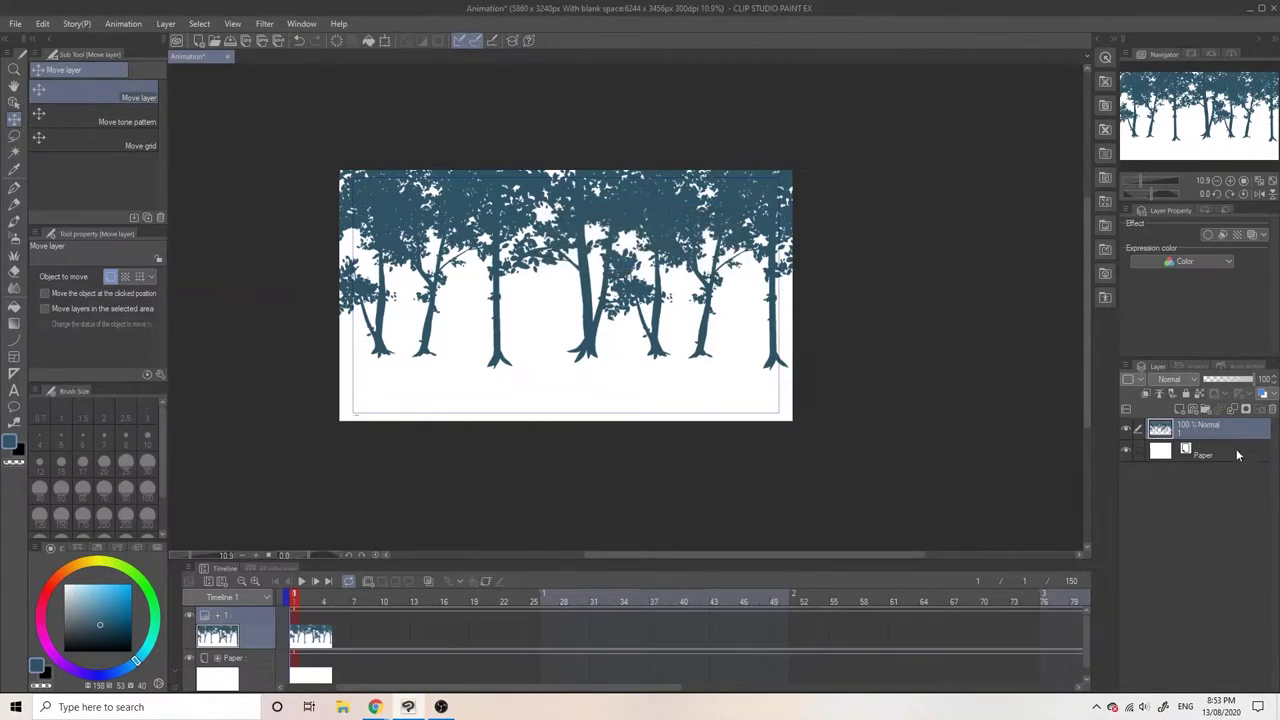
Name the tree layer midground and add a new layer above it named foreground.
left_click(1180, 411)
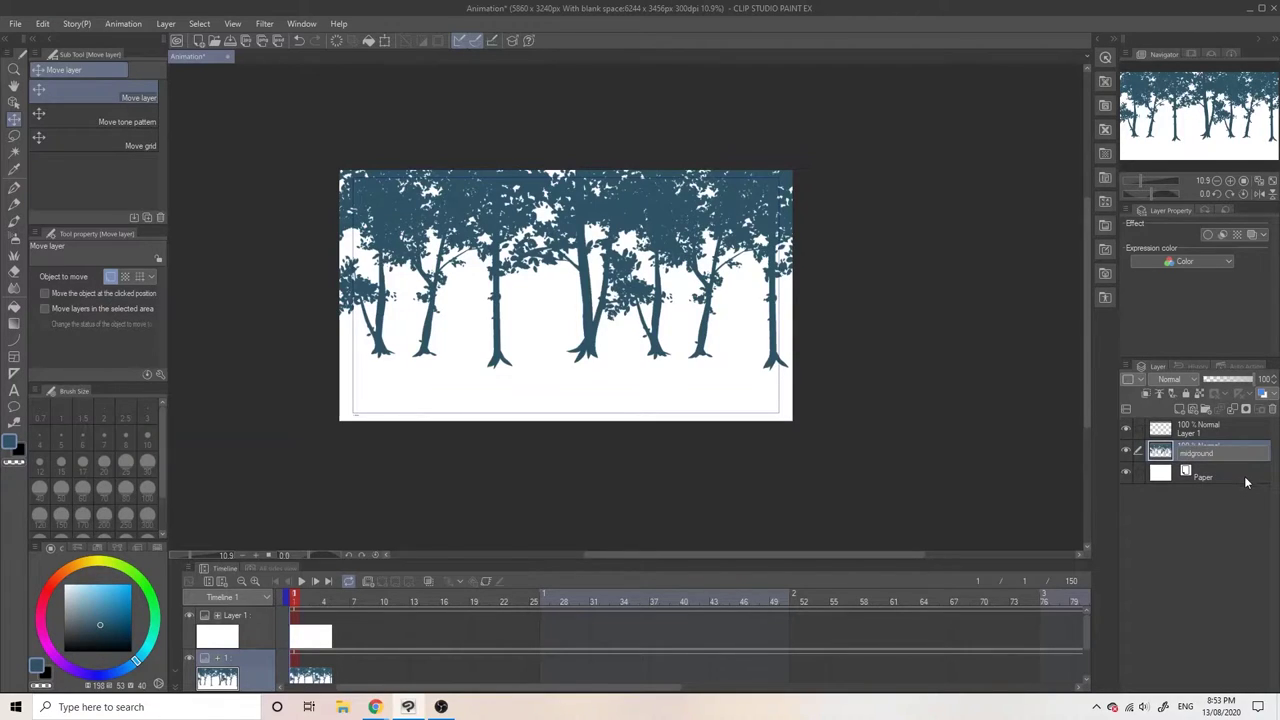
left_click(1222, 424)
double_click(1190, 432)
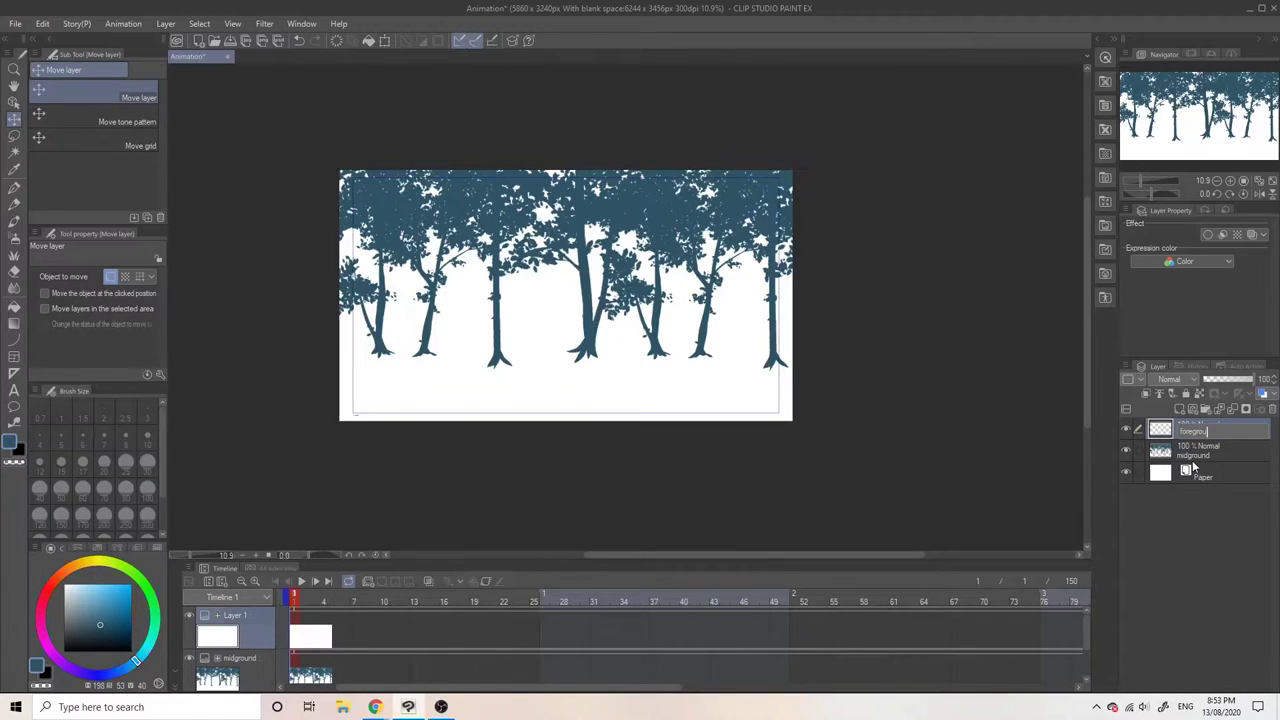
Choose the Grass A decoration brush at size 2000, test a dab on the foreground layer and undo it.
left_click(14, 255)
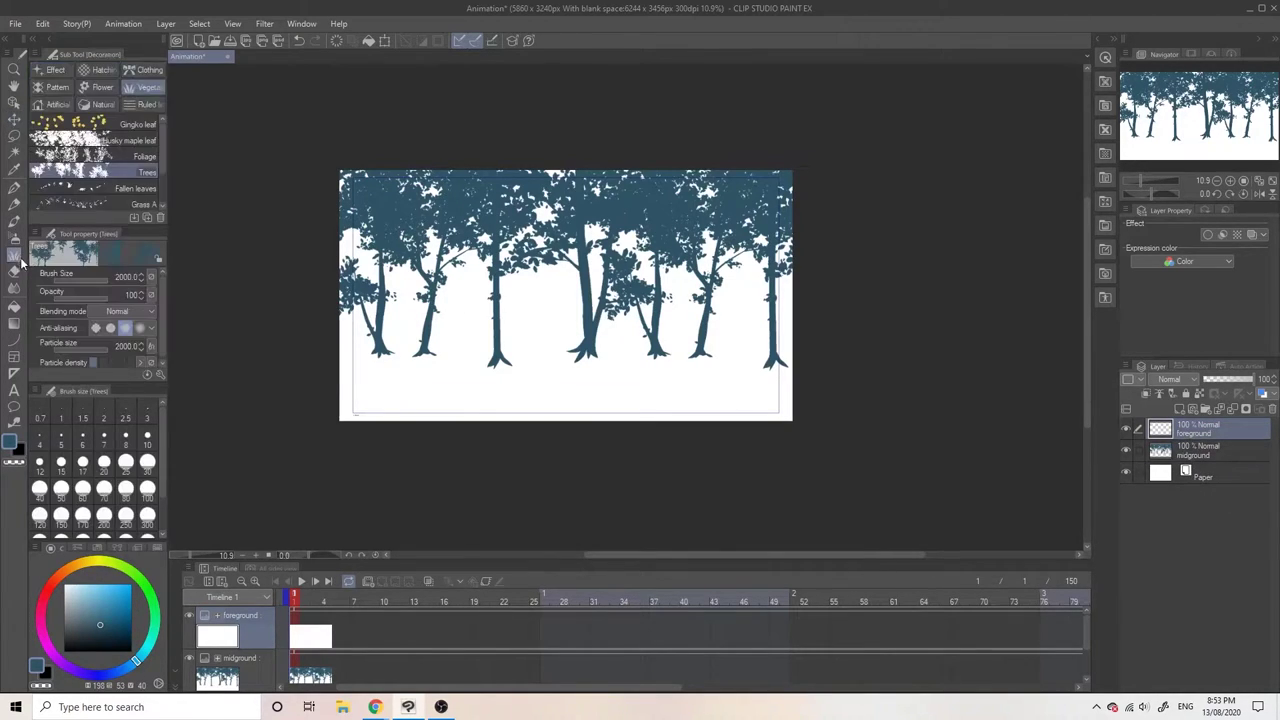
left_click(116, 187)
left_click(116, 155)
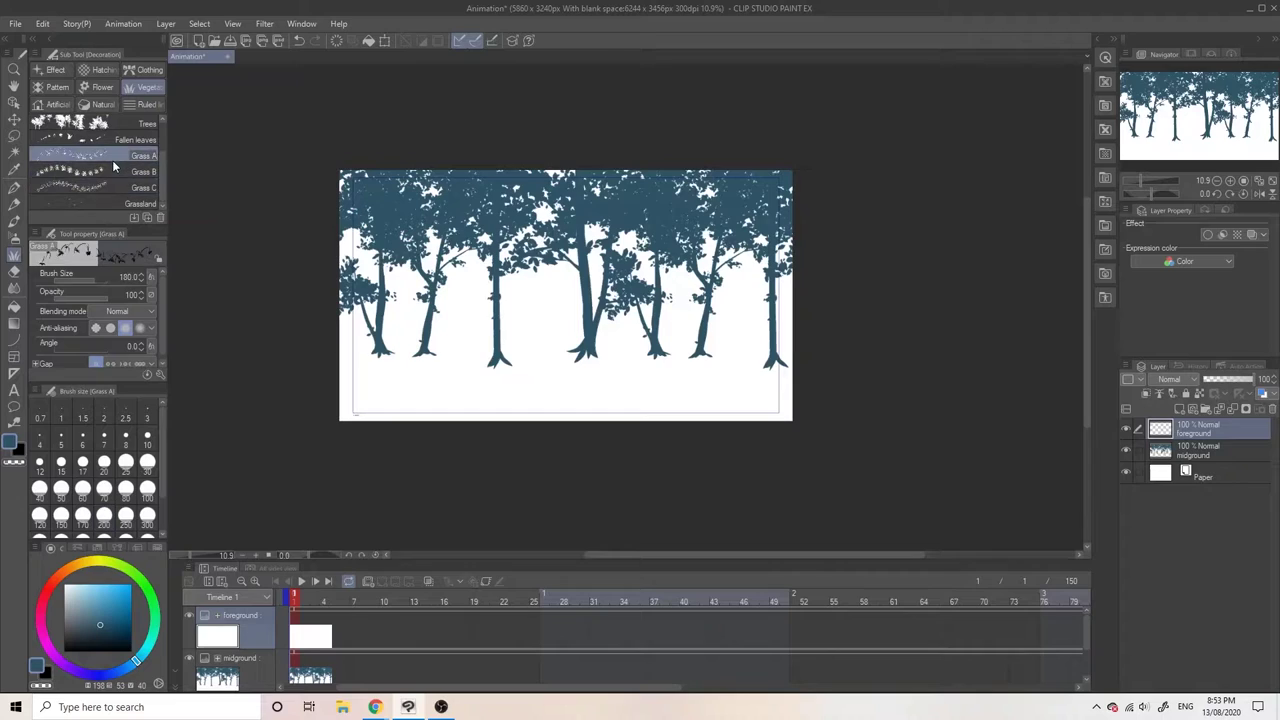
left_click(444, 390)
key("ctrl+z")
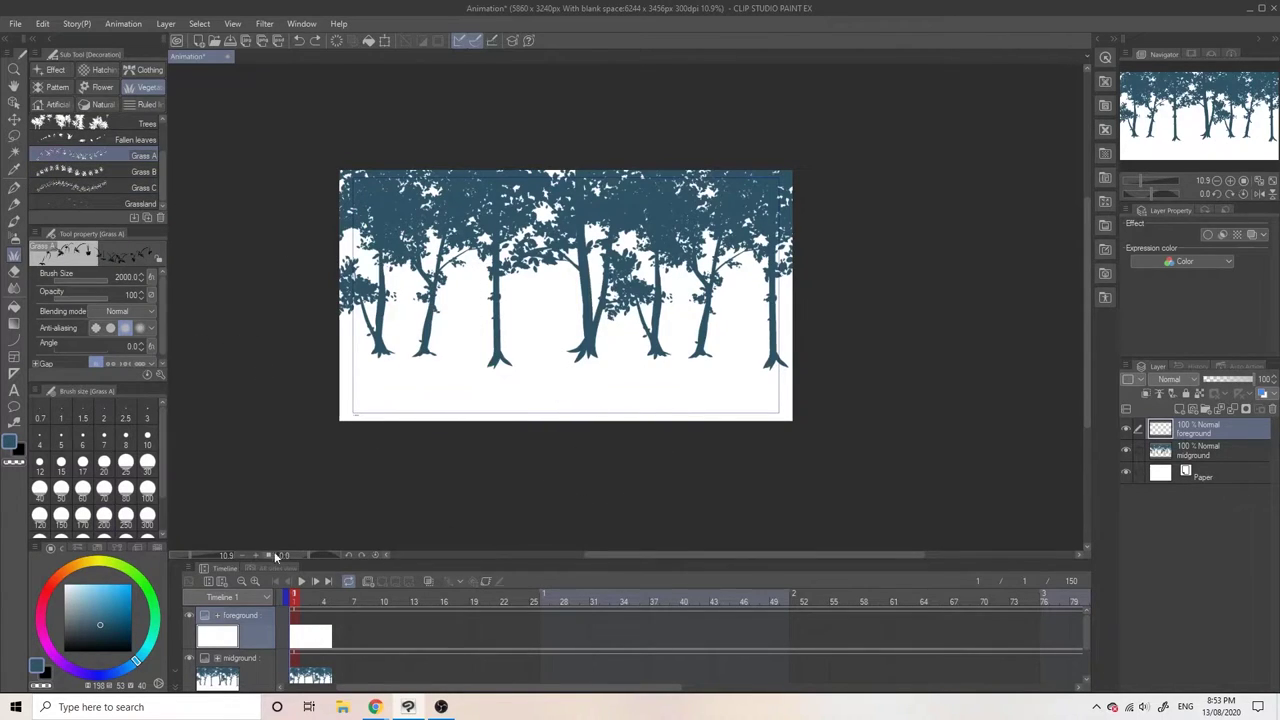
Set the drawing color to dark navy (hue 210, saturation 81, value 14), testing grass strokes and undoing them.
left_click(119, 641)
left_click(133, 663)
key("ctrl+z")
mouse_move(360, 405)
left_mouse_down()
mouse_move(423, 405)
mouse_move(525, 434)
left_mouse_up()
left_click(46, 674)
left_click(127, 667)
scroll(451, 380, "up", 3)
left_click(489, 386)
scroll(545, 420, "down", 3)
key("ctrl+z")
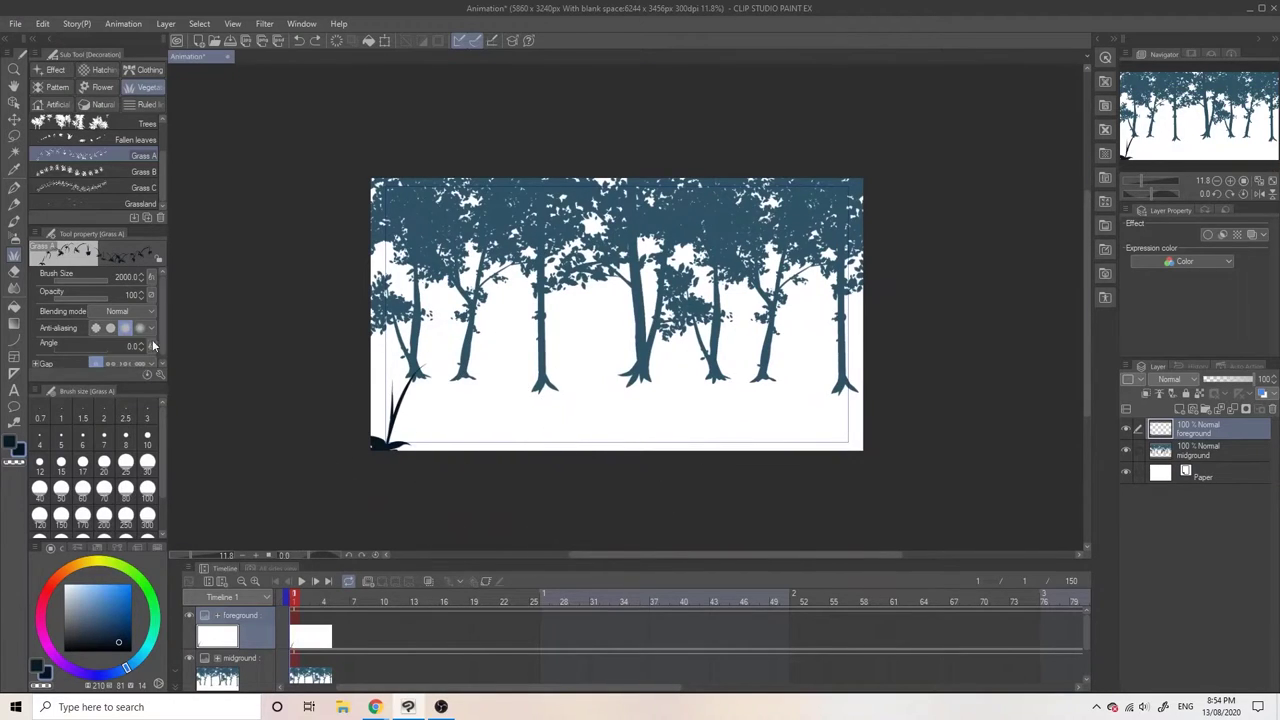
Try Grass A strokes along the bottom of the foreground layer and undo them.
left_click_drag(385, 425, 860, 420)
left_click(520, 418)
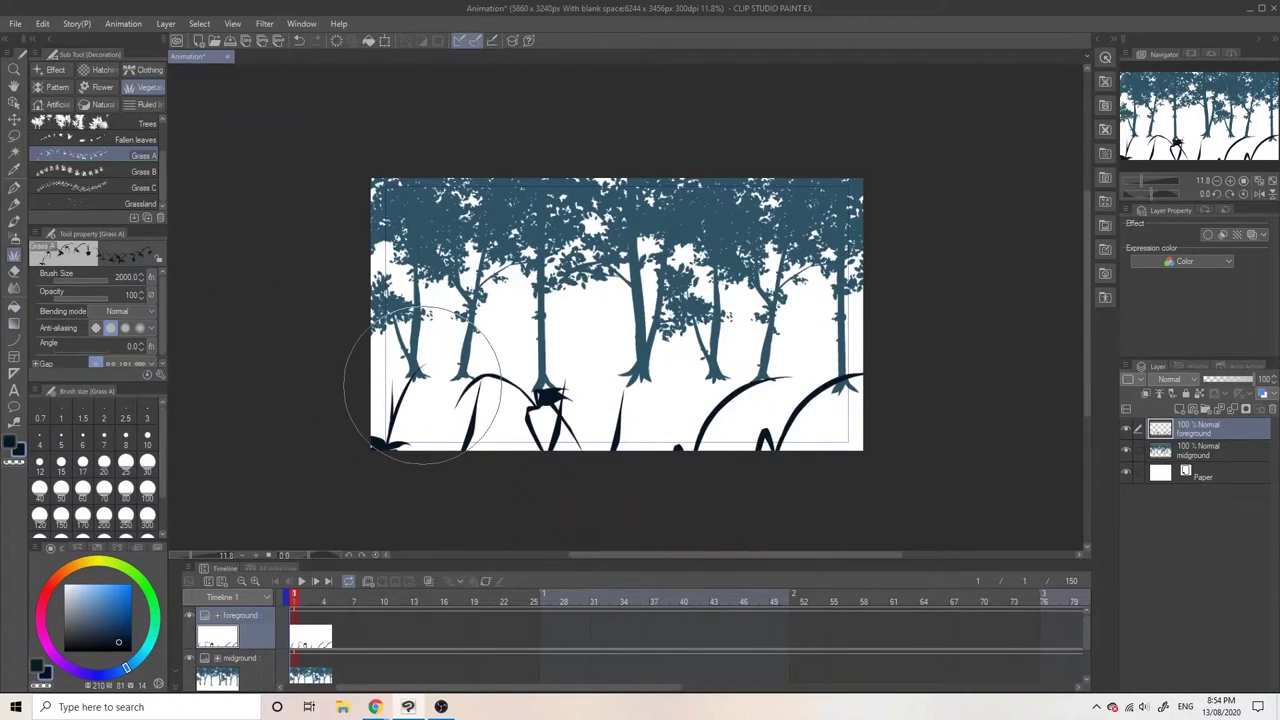
key("ctrl+z")
Paint dense dark navy undergrowth along the bottom of the foreground layer with the Grass B and Grass C brushes.
left_click(143, 171)
mouse_move(415, 430)
left_mouse_down()
mouse_move(463, 457)
mouse_move(536, 438)
mouse_move(718, 454)
mouse_move(886, 446)
left_mouse_up()
left_click(143, 188)
mouse_move(388, 430)
left_mouse_down()
mouse_move(643, 475)
mouse_move(766, 471)
mouse_move(851, 391)
mouse_move(599, 440)
left_mouse_up()
key("ctrl+z")
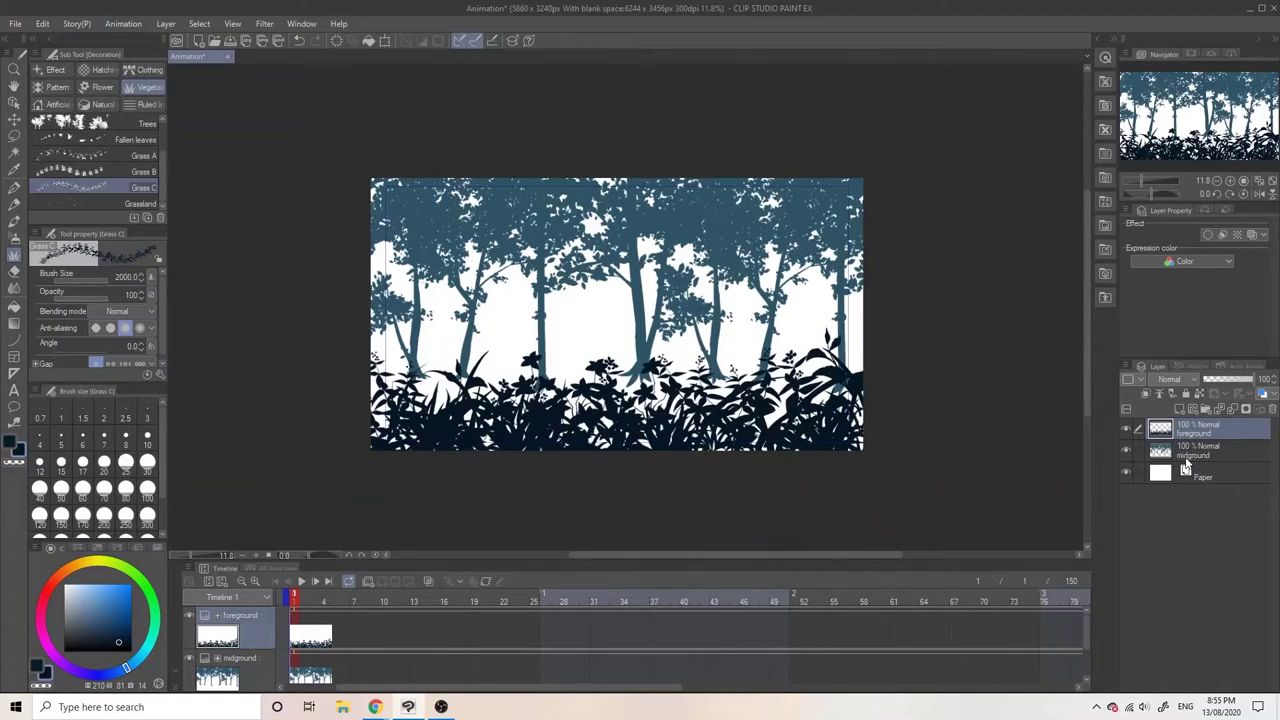
Add a new layer above midground and name it fore-mid.
left_click(1192, 452)
left_click(1180, 410)
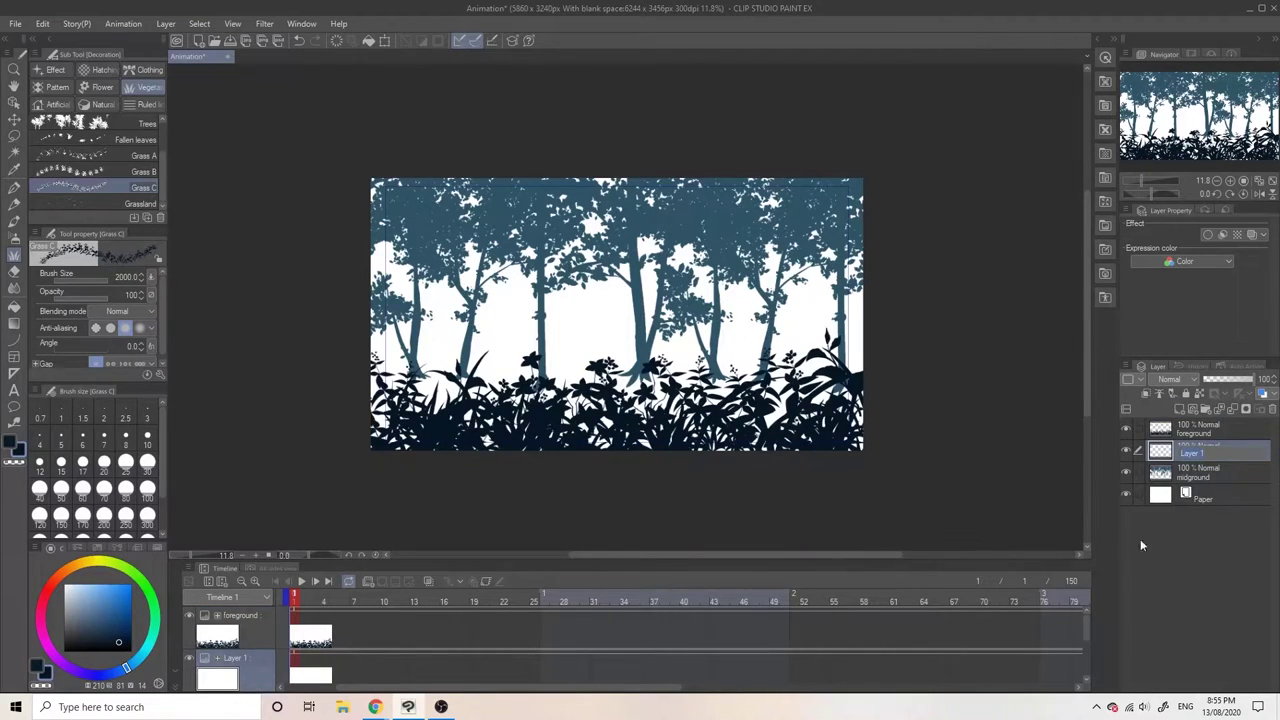
type("fore-mid")
key("Return")
Set up the Grass B brush in dark blue (hue 202, saturation 68, value 32) at size 1226.4, undoing a test stroke.
left_click(100, 171)
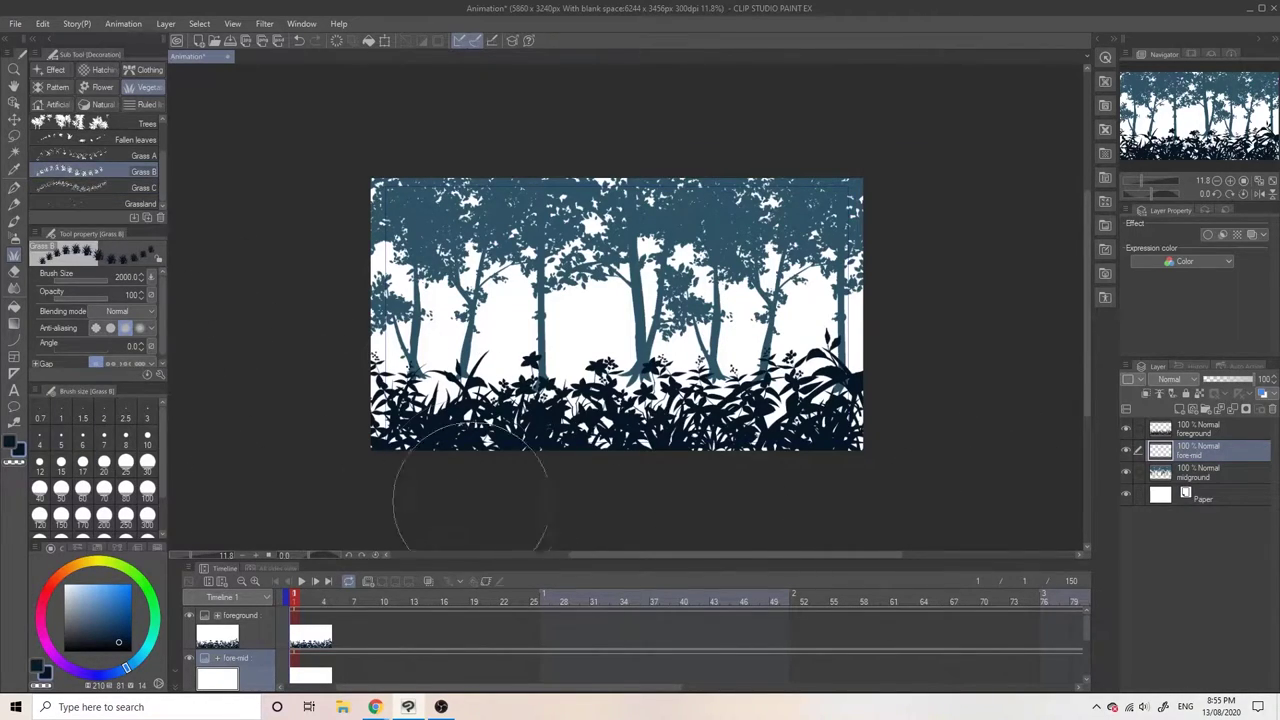
left_click(40, 666)
left_click(110, 630)
left_click_drag(400, 396, 580, 408)
key("ctrl+z")
left_click(84, 281)
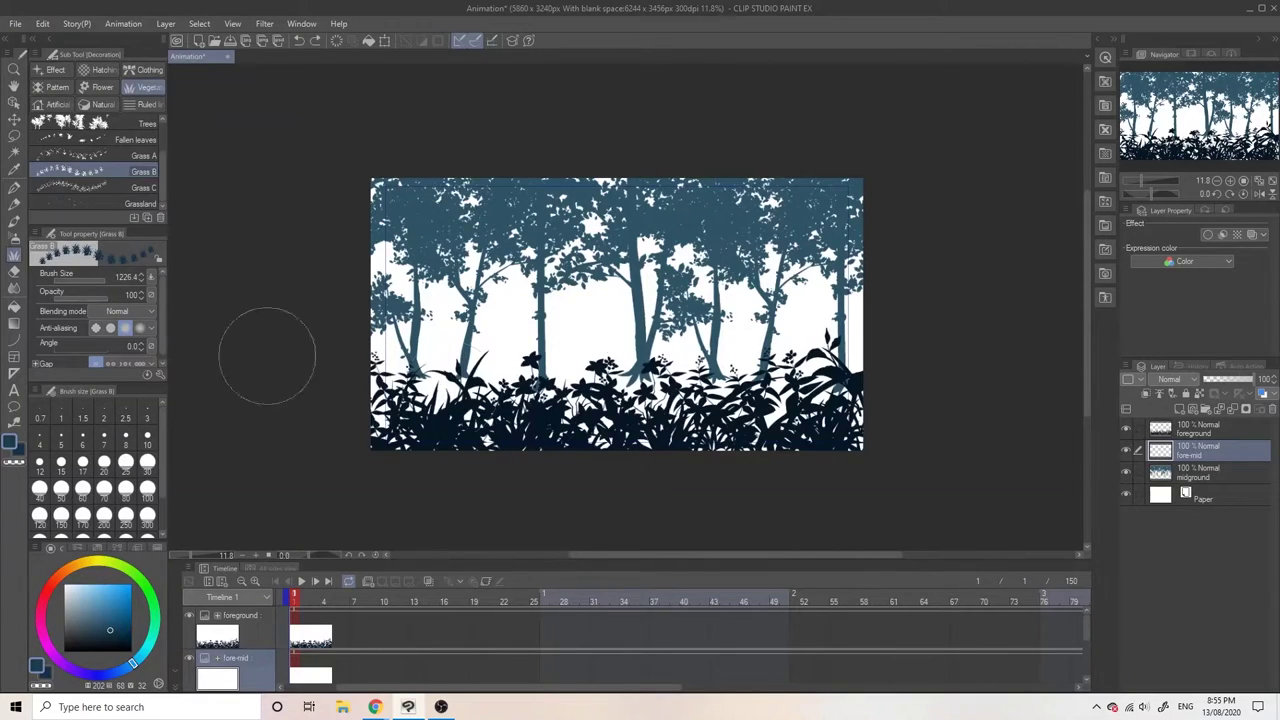
Hide the foreground layer and paint dark blue Grass B clumps across the bottom of fore-mid, reducing the brush size to 461.1.
left_click(1126, 428)
mouse_move(382, 378)
left_mouse_down()
mouse_move(386, 400)
mouse_move(552, 446)
left_mouse_up()
key("ctrl+z")
left_click_drag(384, 405, 850, 440)
left_click_drag(378, 400, 559, 478)
left_click_drag(588, 385, 866, 424)
left_click(446, 348)
left_click(483, 367)
mouse_move(386, 390)
left_mouse_down()
mouse_move(436, 392)
mouse_move(466, 438)
left_mouse_up()
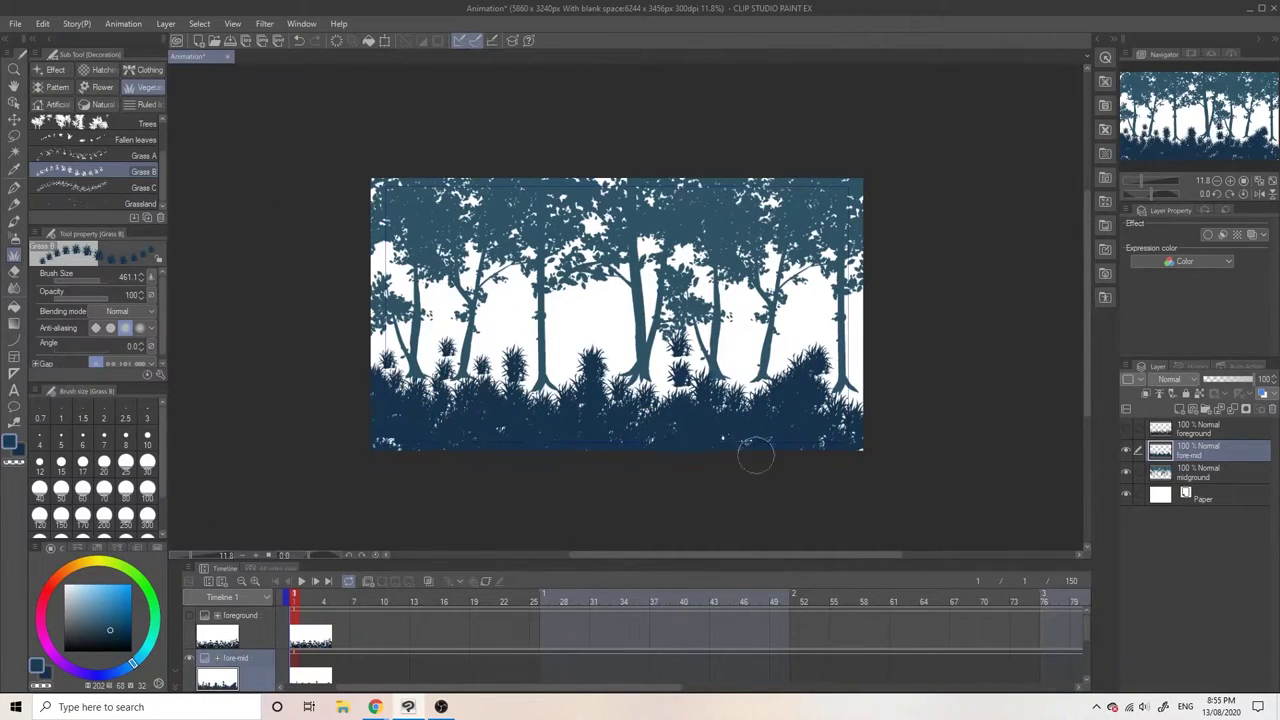
left_click_drag(658, 388, 602, 372)
left_click(555, 373)
Add a layer above fore-mid and paint lighter blue grass clumps on it (hue 210, saturation 57, value 46).
left_click(1179, 409)
left_click(102, 620)
mouse_move(415, 405)
left_mouse_down()
mouse_move(600, 400)
mouse_move(852, 425)
mouse_move(425, 428)
left_mouse_up()
scroll(620, 424, "up", 2)
Shade the lighter grass clumps with the Soft airbrush in darker blue, and return to medium blue (hue 209, saturation 60, value 42).
left_click(14, 238)
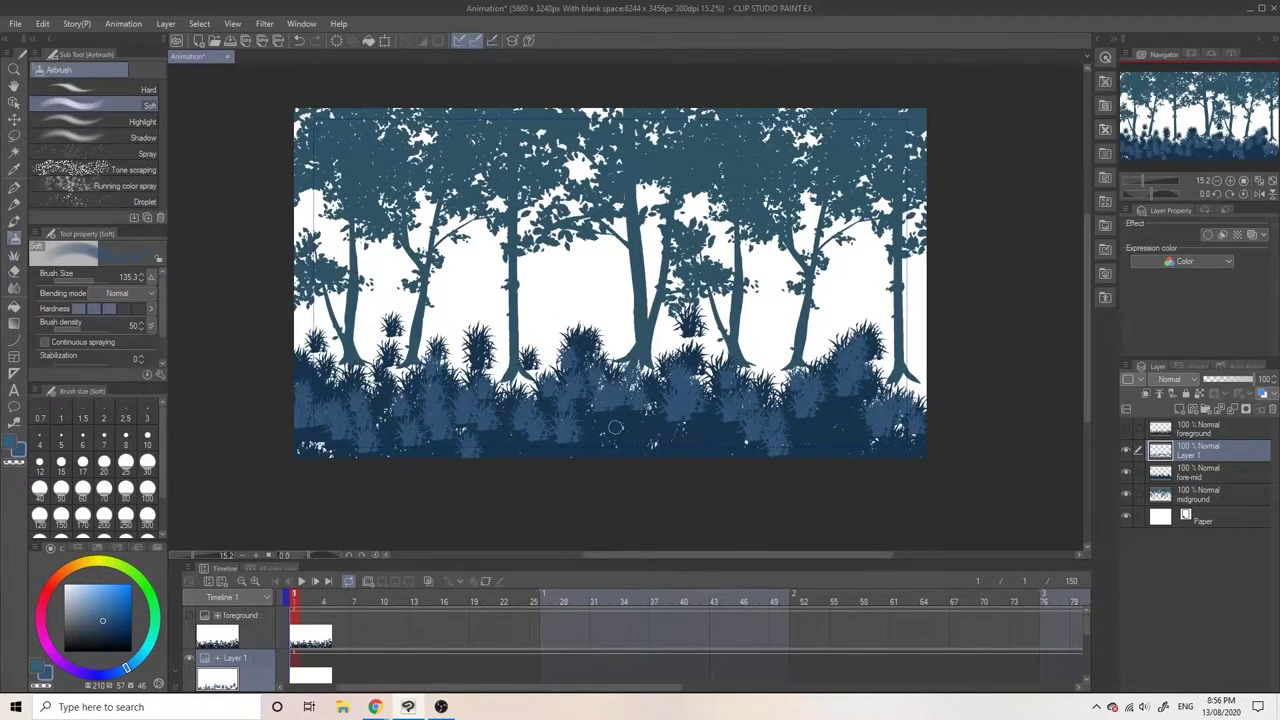
left_click(111, 632)
mouse_move(314, 444)
left_mouse_down()
mouse_move(571, 451)
mouse_move(820, 406)
mouse_move(600, 425)
mouse_move(690, 403)
left_mouse_up()
key("b")
left_click(104, 623)
Show the foreground layer and merge the lighter grass layer down into fore-mid.
left_click(1126, 428)
left_click(1206, 475)
right_click(1206, 456)
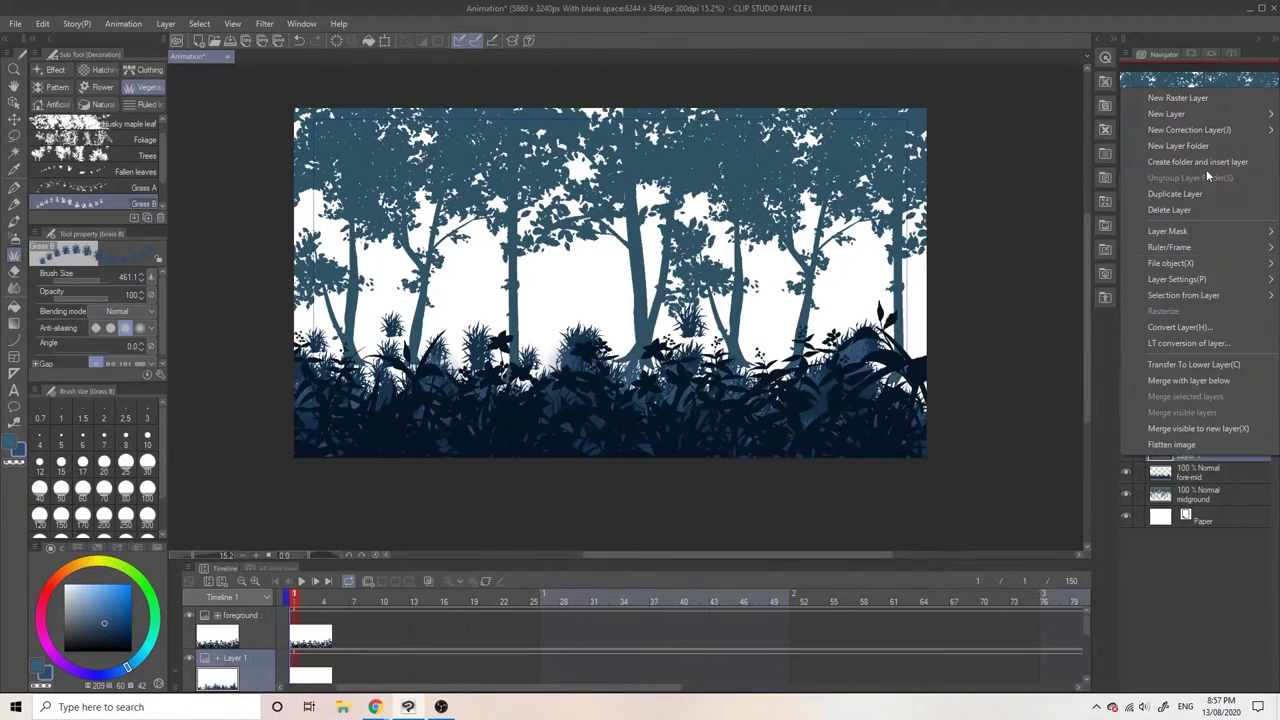
left_click(1190, 380)
Add a new layer directly above Paper and name it Background.
left_click(1205, 502)
key("ctrl+shift+n")
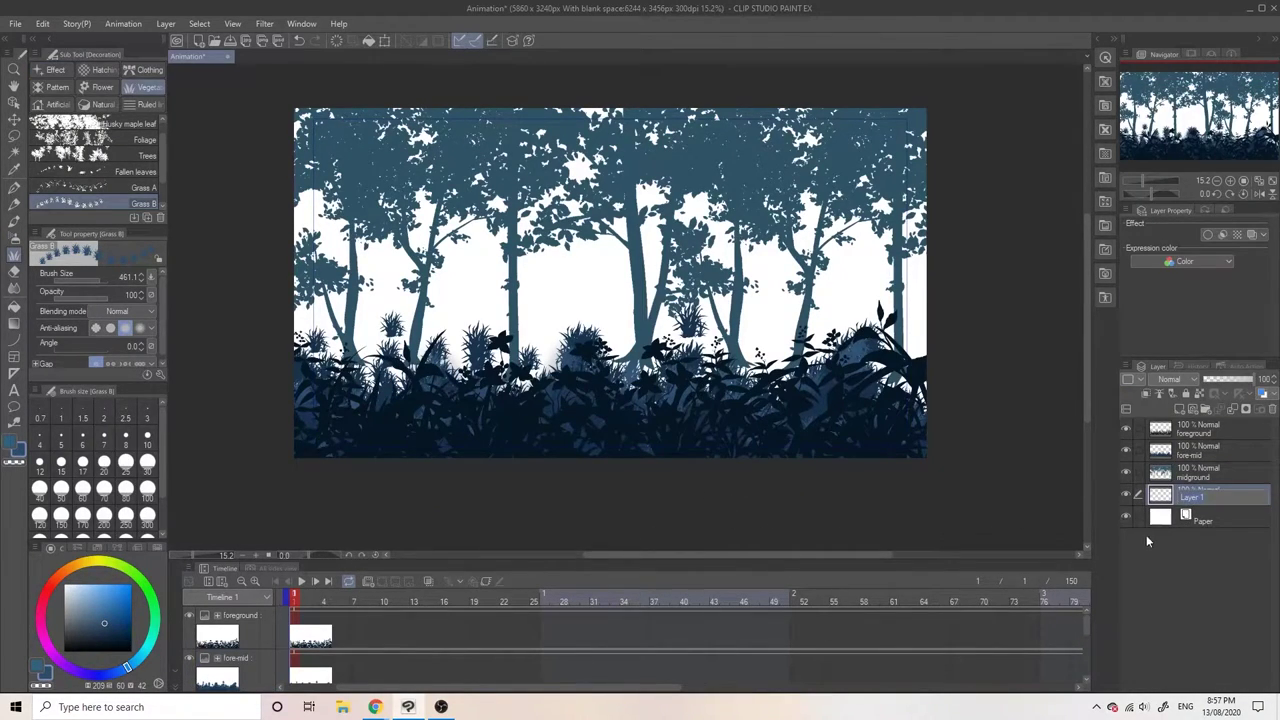
type("Background")
key("Return")
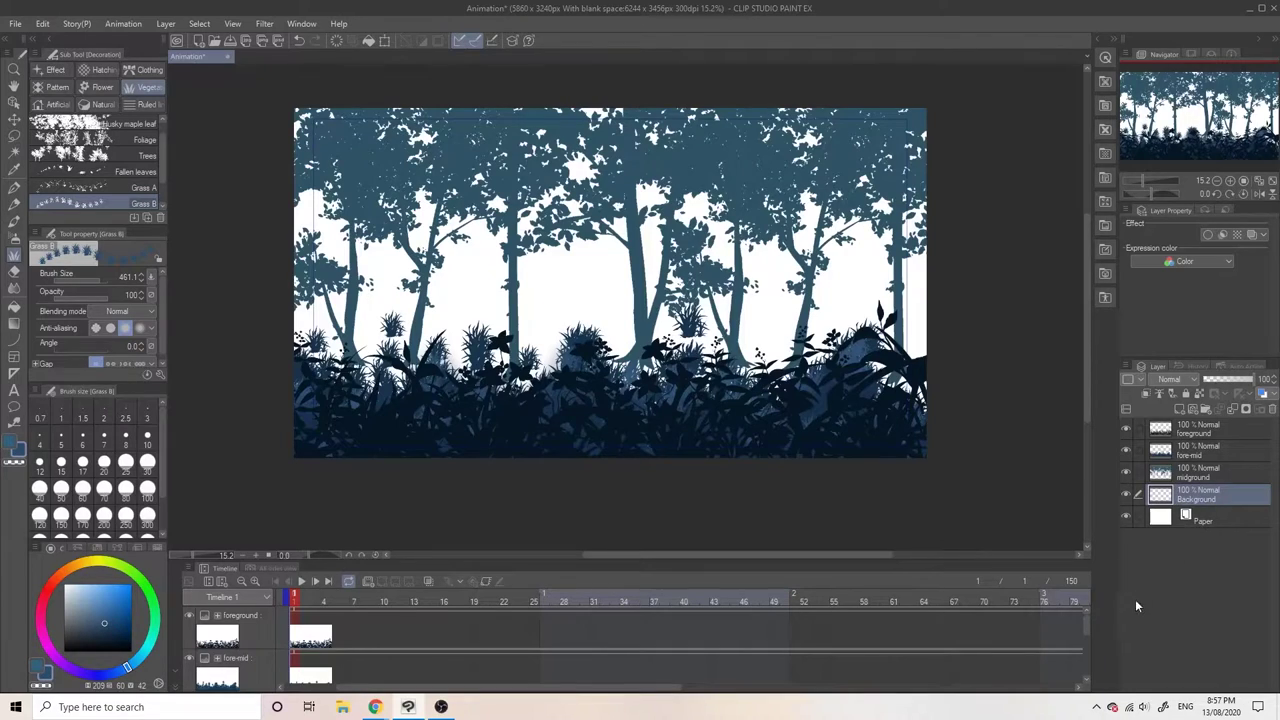
Try dark navy as the Paper layer's color and replace it with medium gray.
double_click(1160, 518)
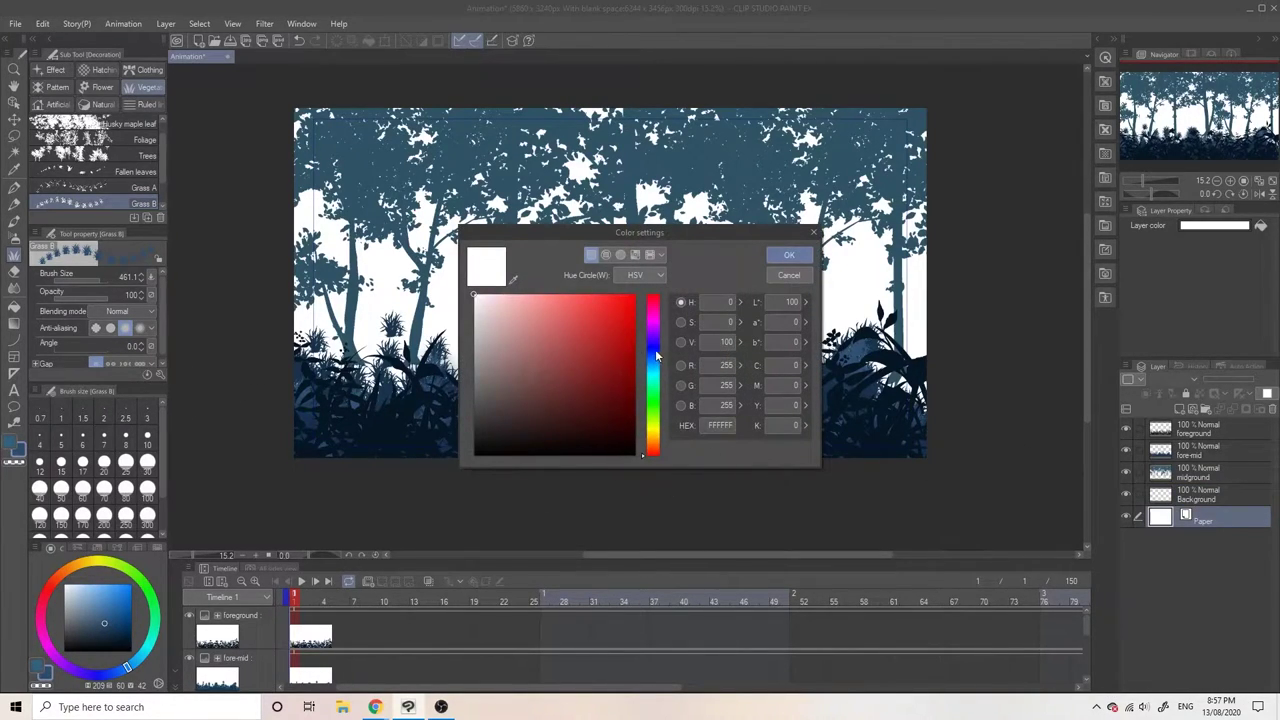
left_click(652, 349)
left_click(611, 414)
left_click(656, 364)
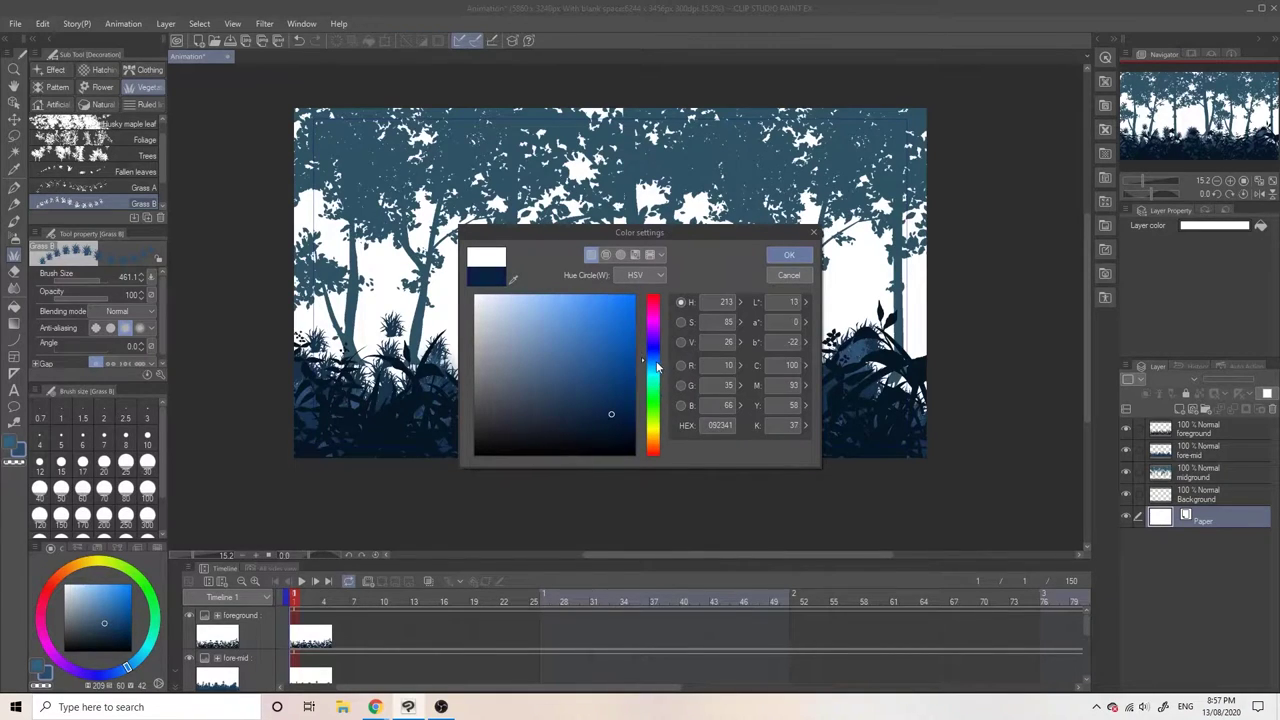
left_click(789, 255)
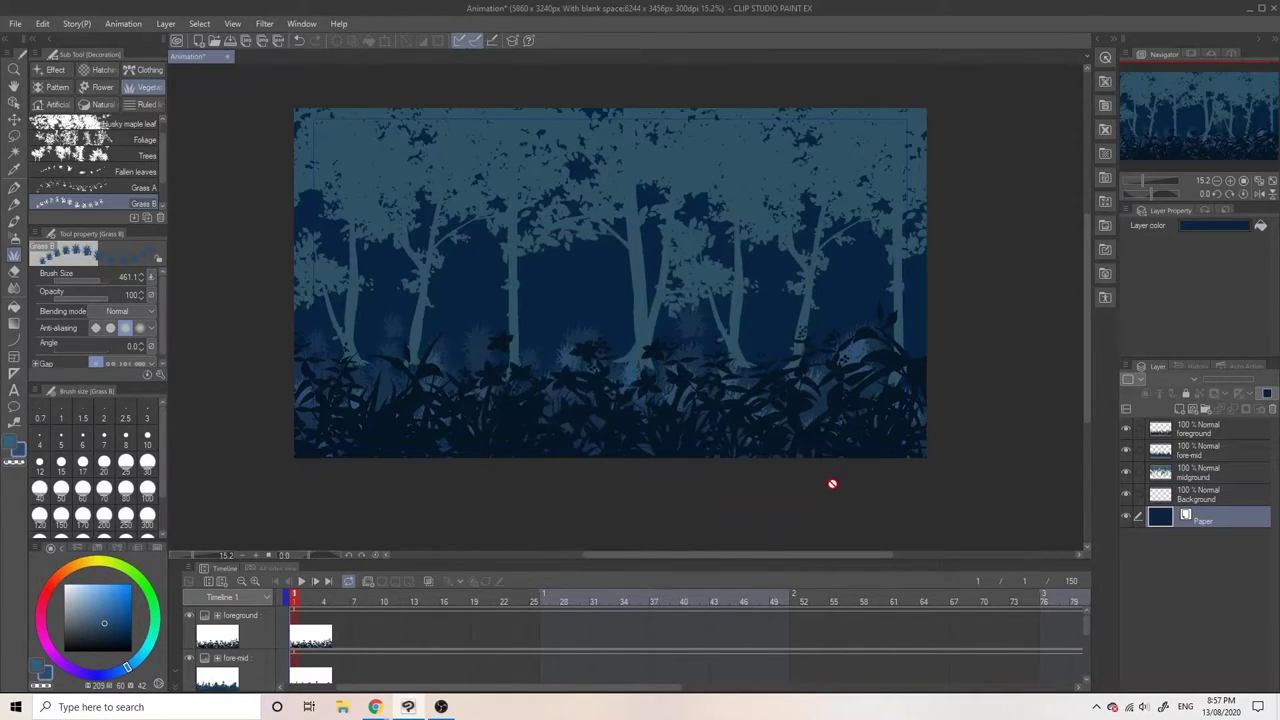
double_click(1162, 514)
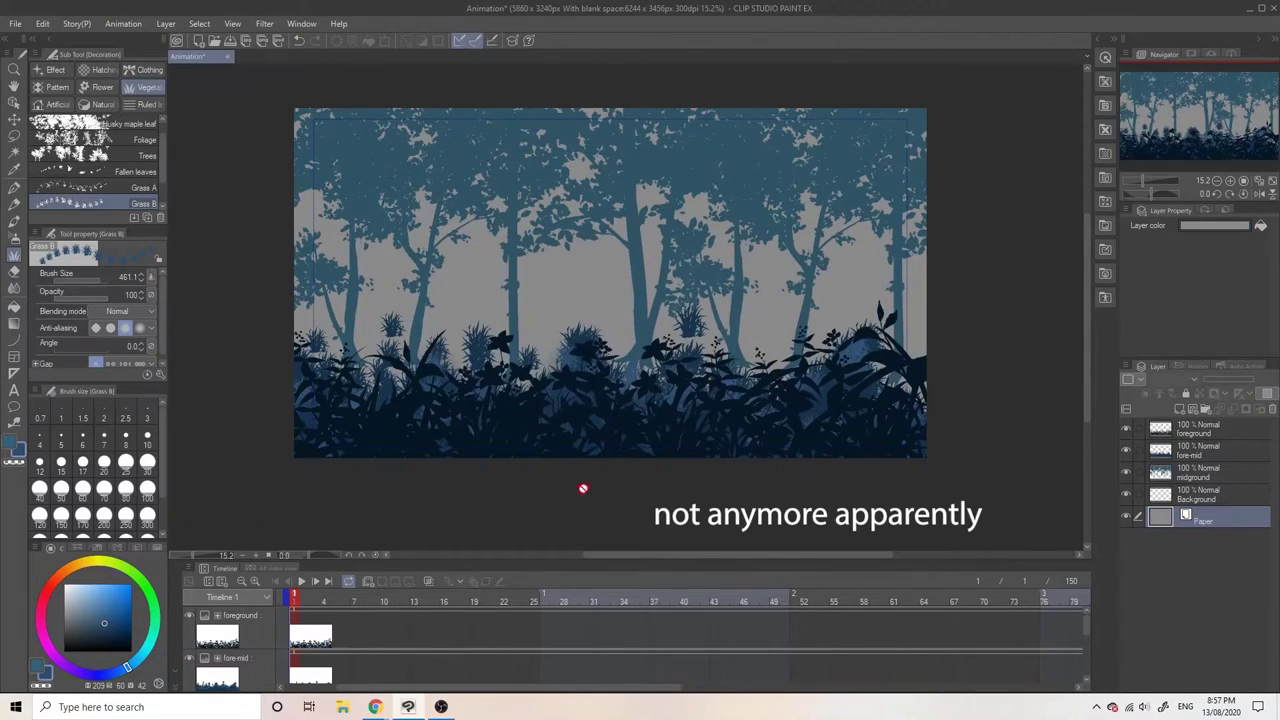
Paint overlapping trees across the Background layer with the Trees brush at size 2000, adding dark blue ones (hue 202, saturation 77, value 20).
left_click(90, 155)
mouse_move(330, 250)
left_mouse_down()
mouse_move(406, 234)
mouse_move(846, 298)
left_mouse_up()
left_click(116, 638)
left_click_drag(307, 282, 800, 306)
left_click_drag(526, 301, 347, 298)
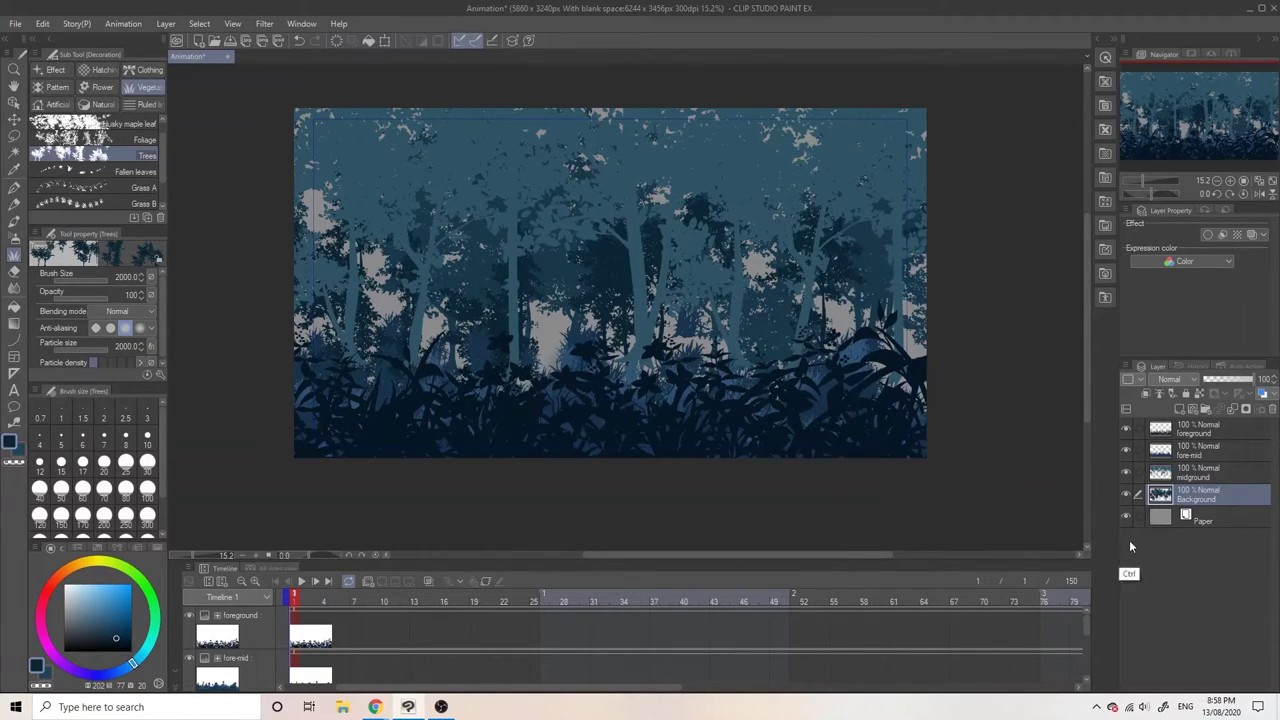
Add a new layer above Background and name it Mid-back.
key("ctrl+shift+n")
type("-back")
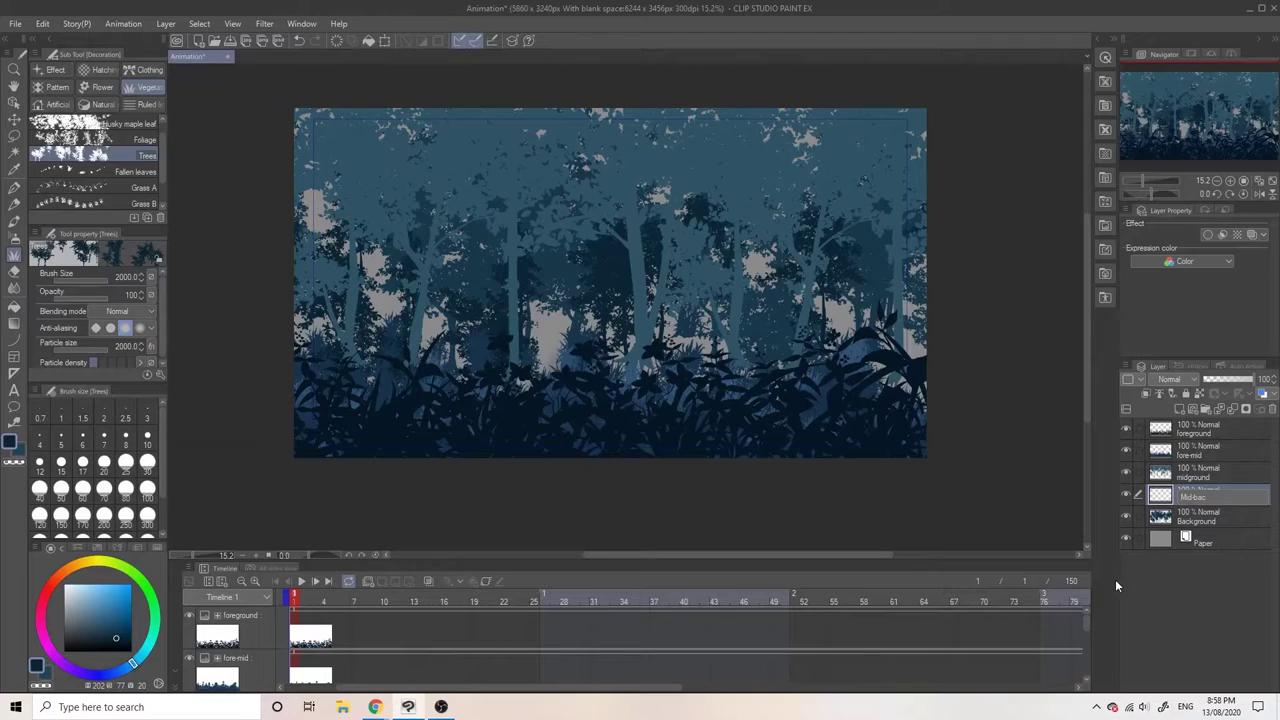
key("Return")
Hide foreground and fore-mid, paint Grass B bands across Mid-back, show fore-mid, and add more grass in blue (hue 199, saturation 72, value 28).
left_click(1126, 427)
left_click(1126, 449)
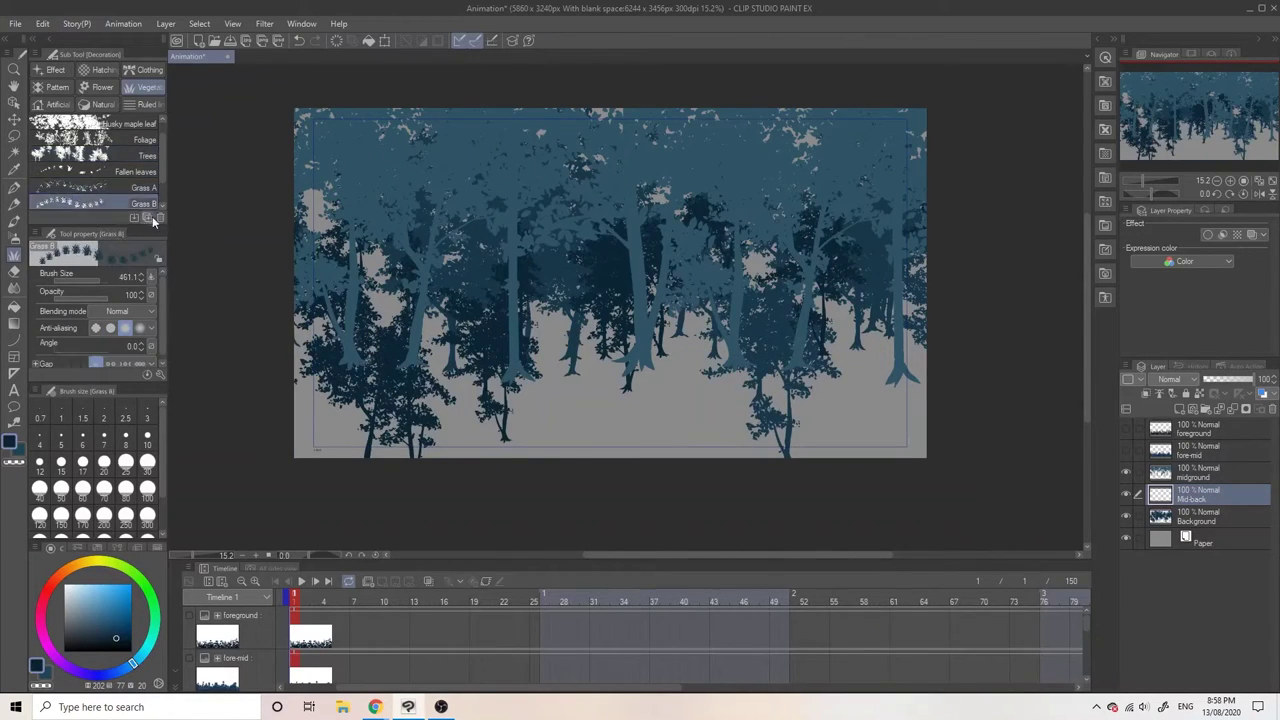
mouse_move(300, 370)
left_mouse_down()
mouse_move(448, 336)
mouse_move(602, 418)
mouse_move(719, 316)
mouse_move(901, 397)
mouse_move(914, 365)
left_mouse_up()
left_click(1126, 451)
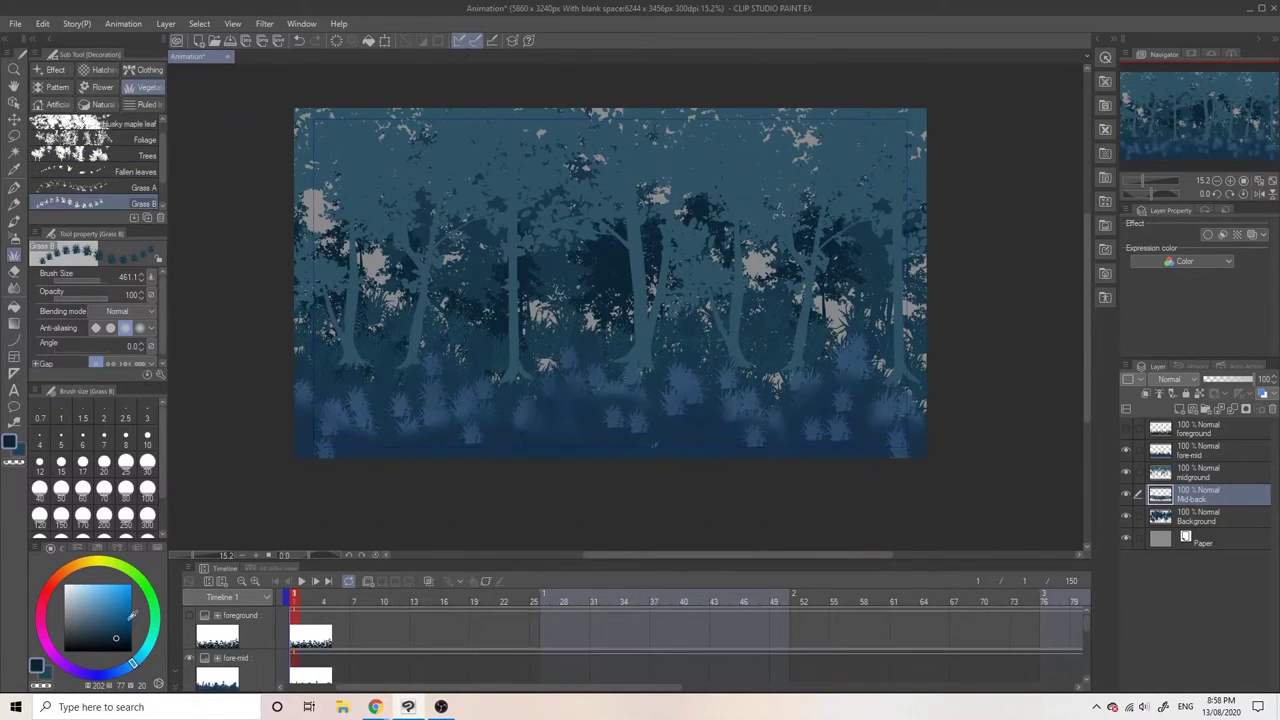
left_click(113, 633)
mouse_move(300, 340)
left_mouse_down()
mouse_move(859, 332)
mouse_move(916, 353)
left_mouse_up()
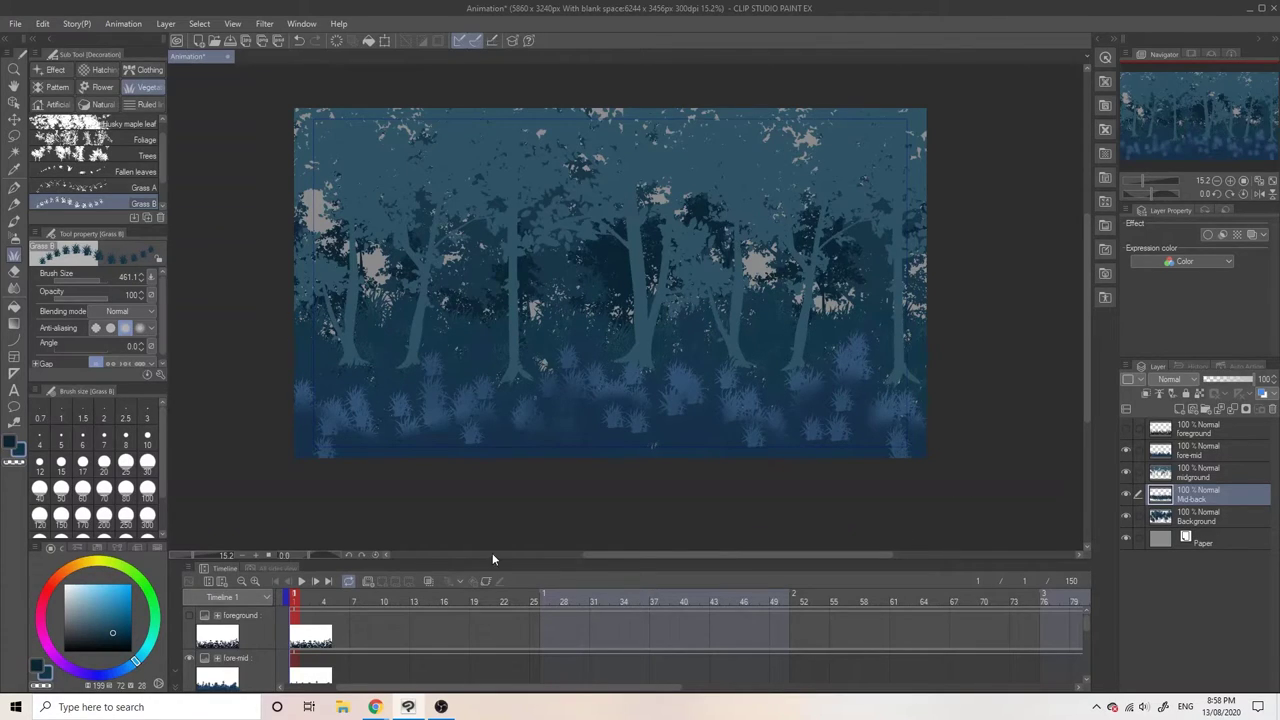
Convert the midground trees to dark blue (hue 202, saturation 77, value 20).
left_click(1186, 471)
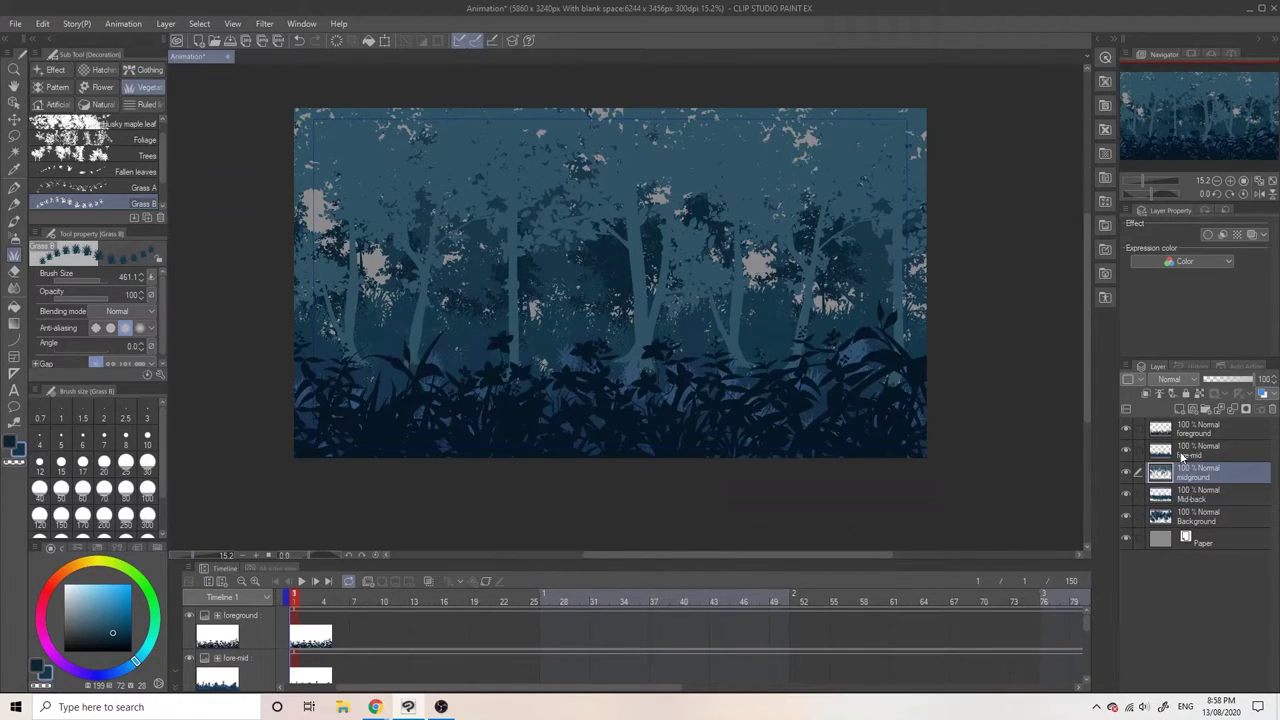
left_click(116, 638)
left_click(42, 23)
left_click(154, 291)
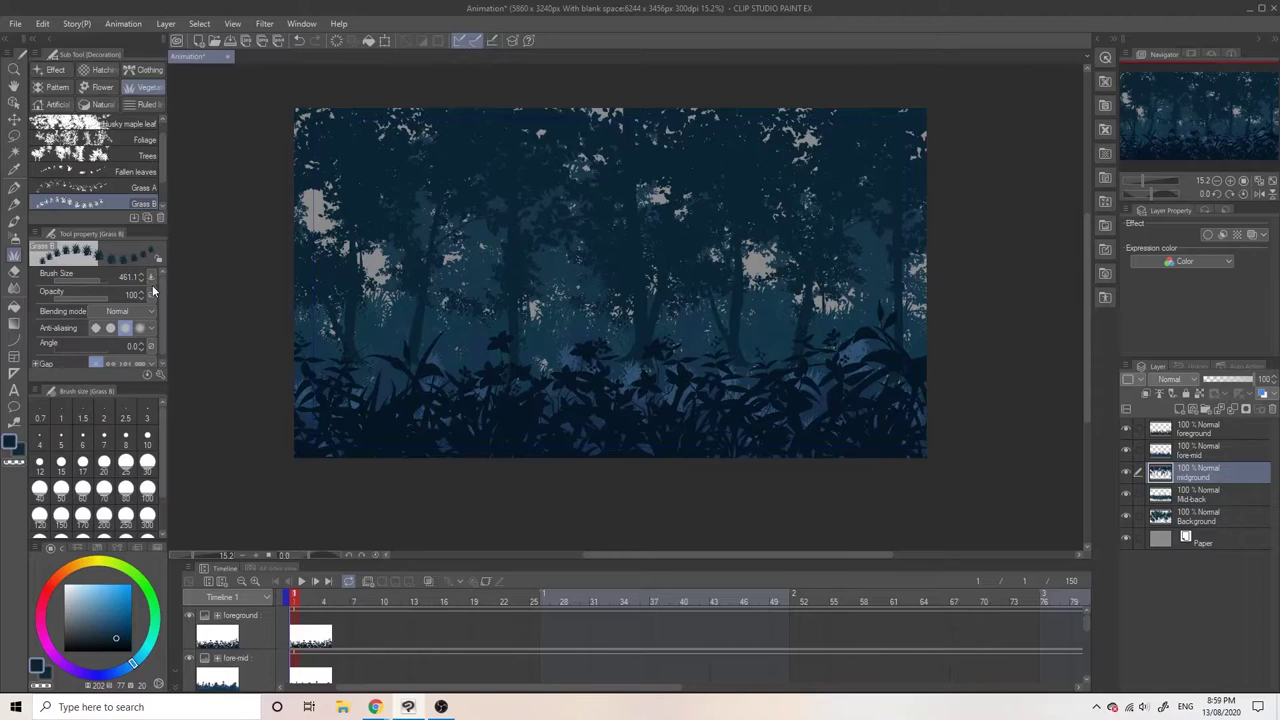
Set the Paper layer's color to a medium blue.
double_click(1160, 539)
left_click(653, 363)
left_click(577, 368)
left_click(789, 254)
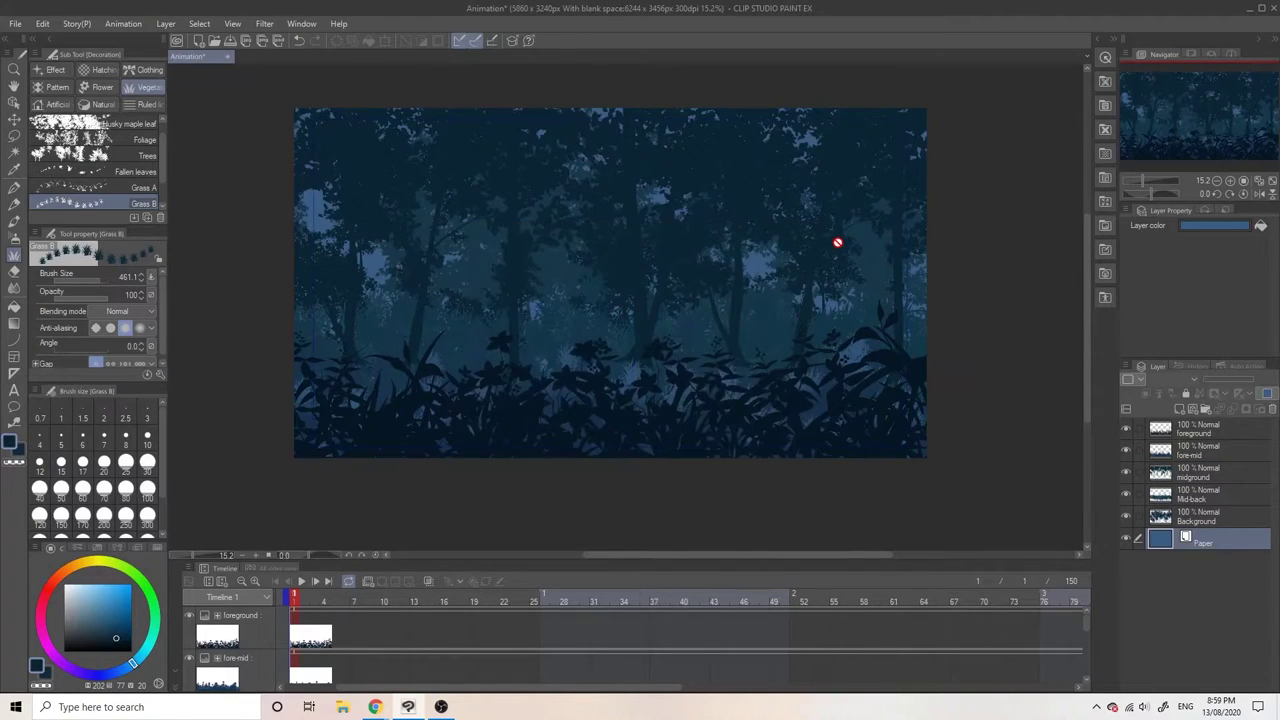
Add a new layer above Background and hide the foreground, fore-mid and Mid-back layers.
left_click(1200, 494)
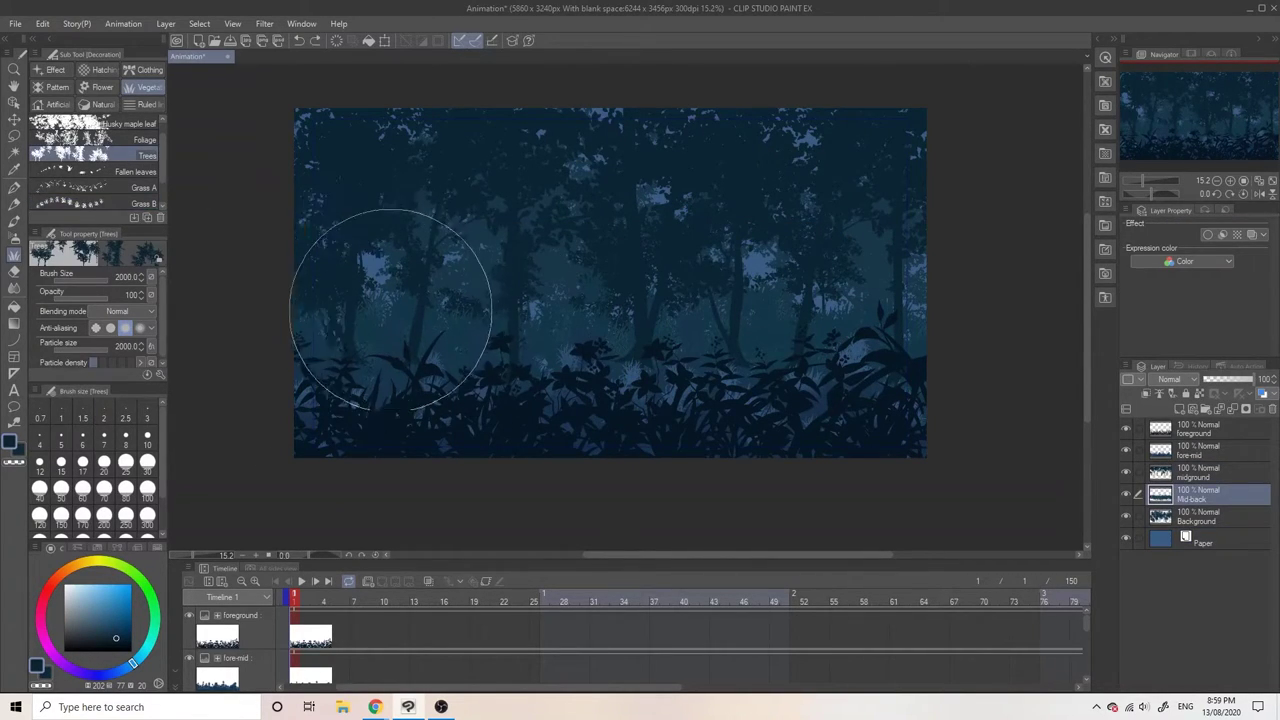
key("k")
left_click(1200, 516)
left_click(1180, 409)
left_click_drag(1126, 428, 1126, 494)
left_click(1126, 538)
key("ctrl+z")
key("ctrl+z")
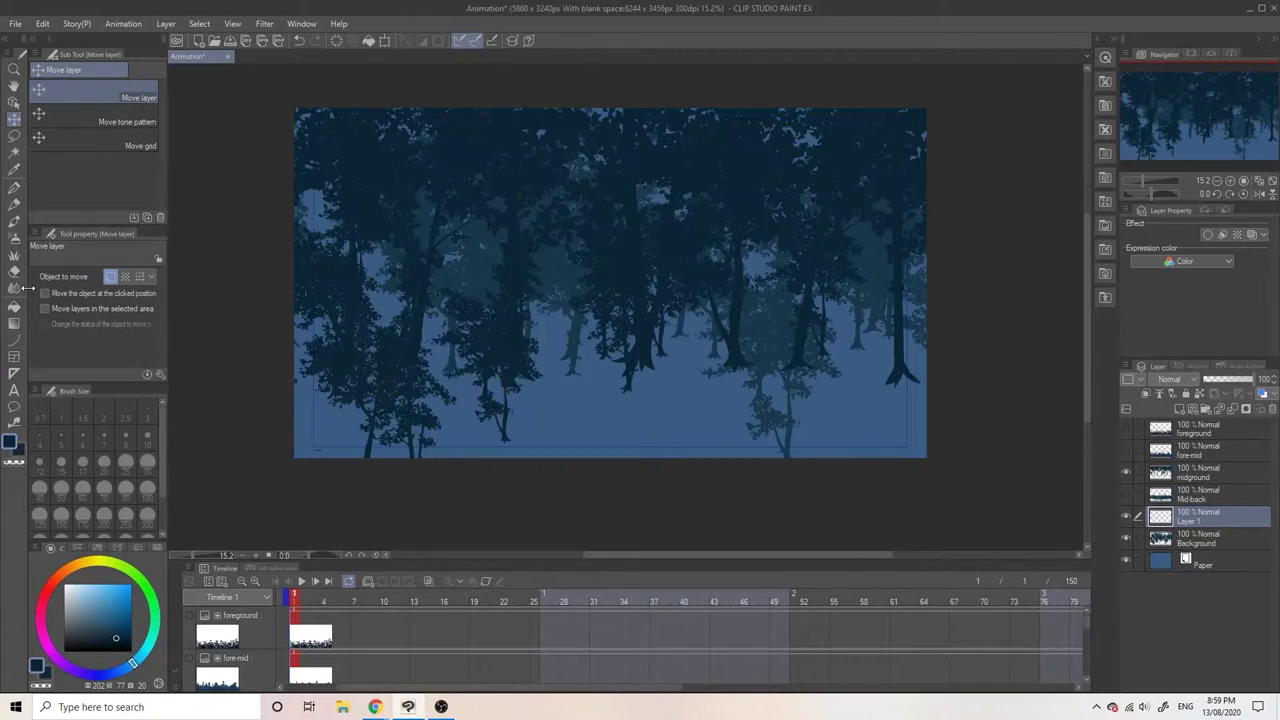
Test a decoration brush dab on the new layer, undo it, and show the Mid-back layer again.
left_click(14, 256)
left_click(545, 380)
key("ctrl+z")
left_click(14, 120)
left_click(1126, 494)
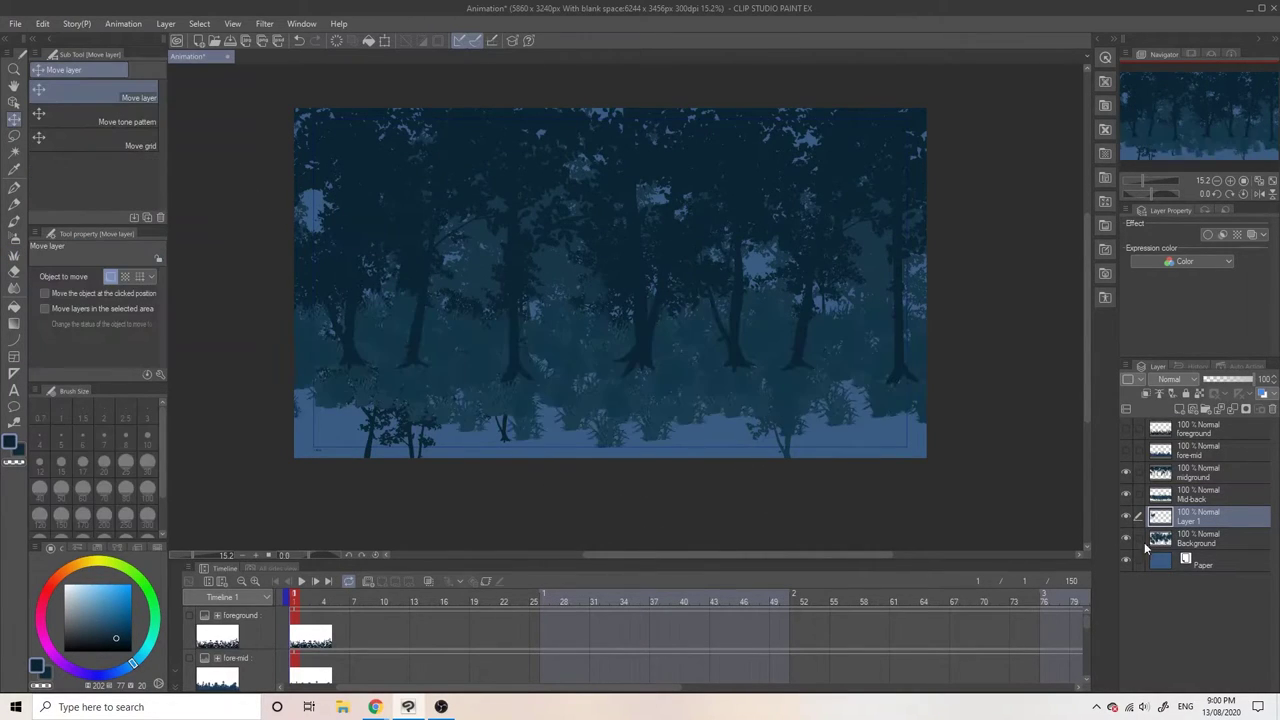
Show the fore-mid and foreground layers and move Layer 1 between them.
left_click(1126, 450)
left_click(1126, 428)
left_click_drag(1168, 524, 1166, 440)
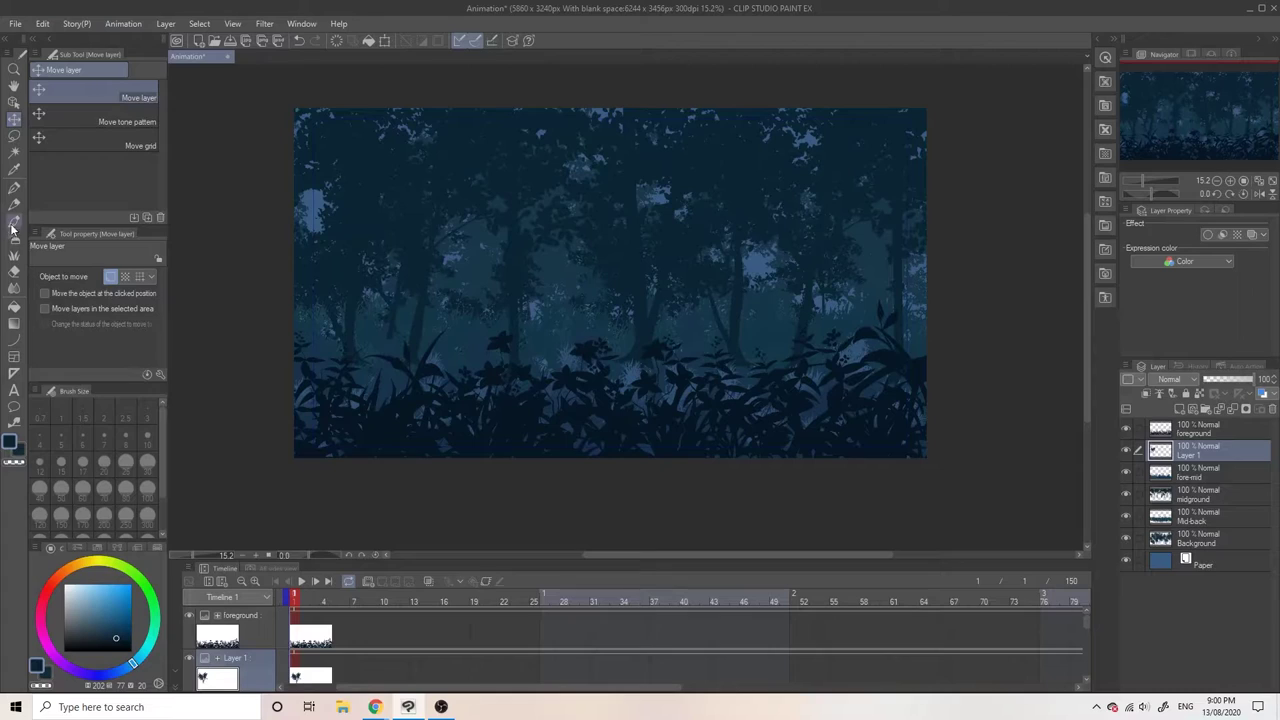
Stamp trees across Layer 1 with the Trees decoration brush at size 2000 in dark blue.
left_click(14, 256)
left_click(471, 288)
left_click(576, 277)
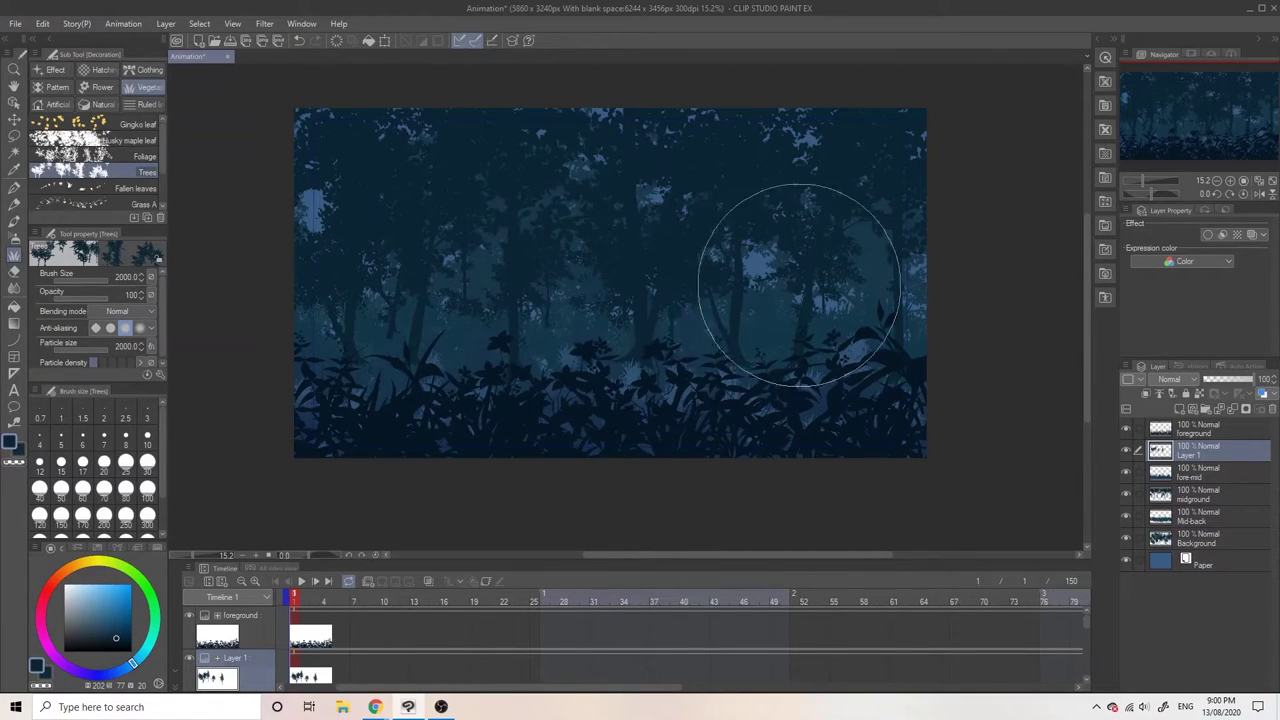
Shade the midground canopy dark blue and its lower part light blue (202, 44, 73) with the Soft airbrush, and tint Mid-back.
left_click(1204, 494)
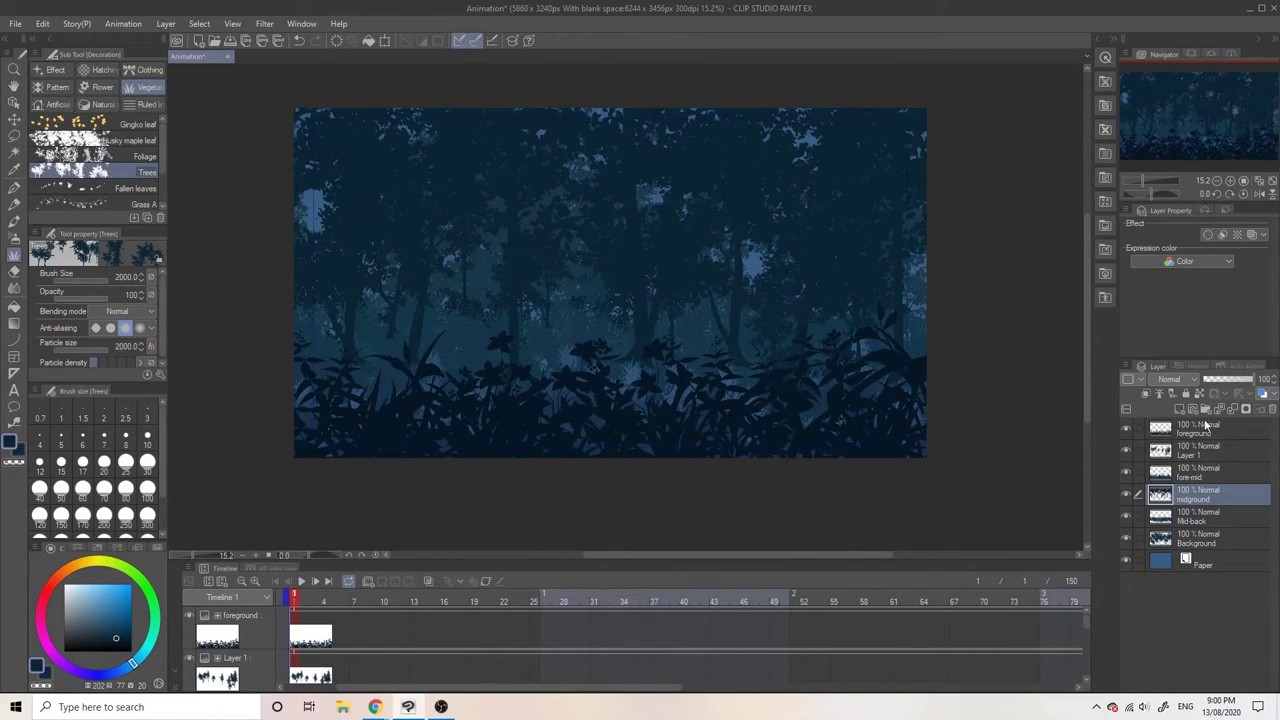
left_click(119, 642)
left_click(14, 239)
left_click_drag(446, 140, 900, 135)
left_click(94, 602)
left_click_drag(480, 396, 880, 362)
left_click(1200, 516)
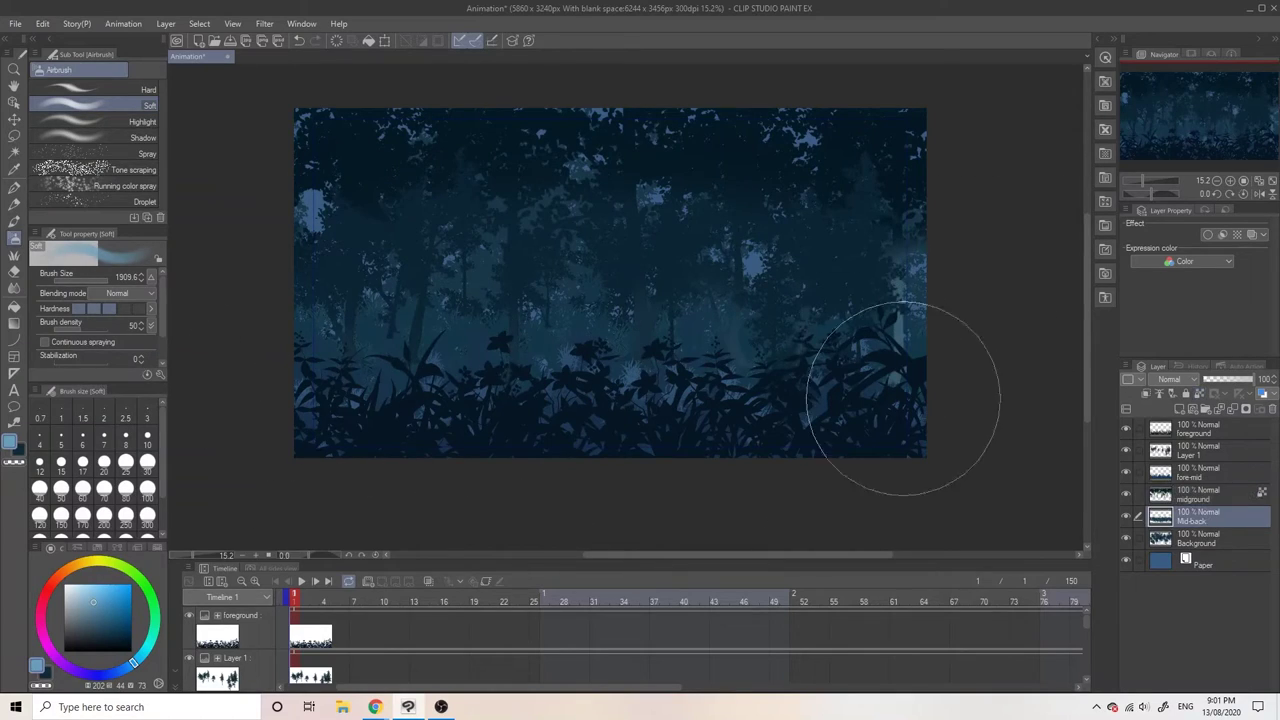
mouse_move(427, 362)
left_mouse_down()
mouse_move(890, 384)
mouse_move(866, 300)
left_mouse_up()
Lock the foreground layer's transparent pixels and airbrush the plants with dark teal (hue 177, saturation 65, value 26), undoing unwanted trial strokes.
left_click(1200, 429)
left_click(1199, 394)
key("ctrl+z")
left_click(149, 644)
mouse_move(335, 415)
left_mouse_down()
mouse_move(515, 344)
mouse_move(738, 365)
left_mouse_up()
left_click(114, 615)
key("ctrl+z")
key("ctrl+z")
left_click(111, 633)
key("ctrl+z")
left_click_drag(791, 424, 787, 400)
Enlarge the timeline, create a 2D camera folder and put all layers from foreground to Background inside it.
mouse_move(783, 562)
left_mouse_down()
mouse_move(783, 450)
mouse_move(770, 486)
left_mouse_up()
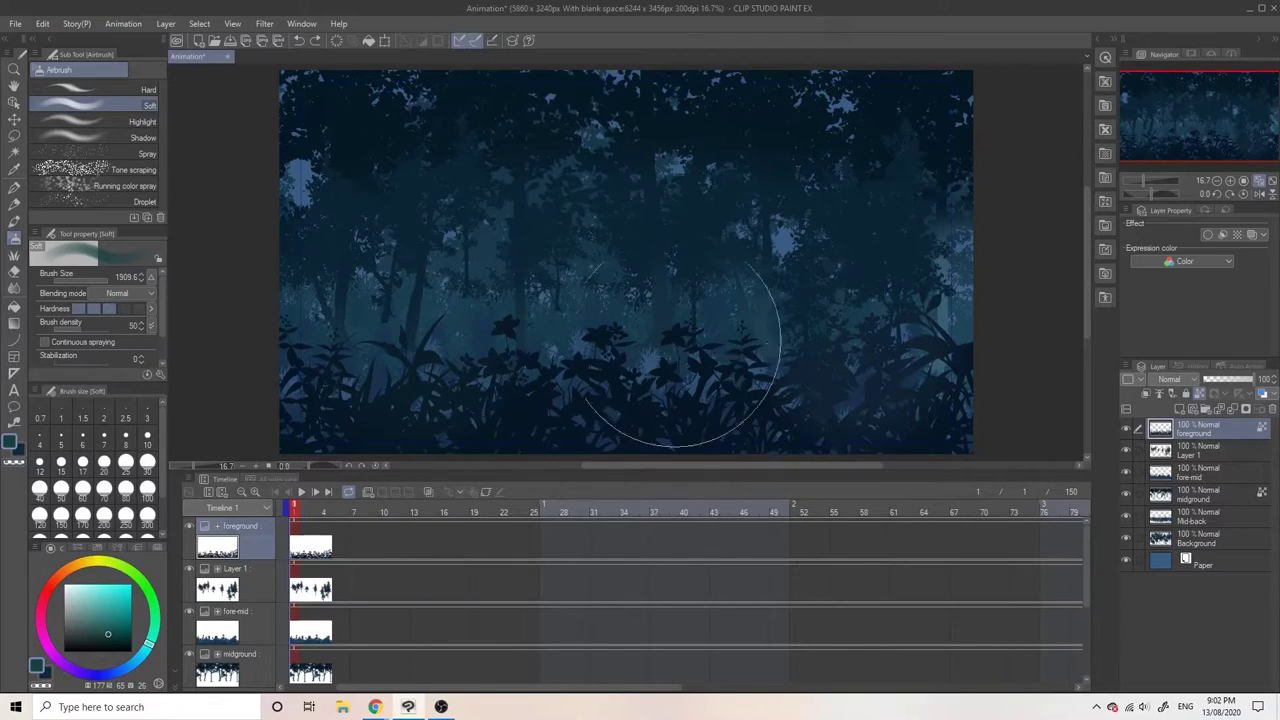
left_click(123, 23)
mouse_move(180, 41)
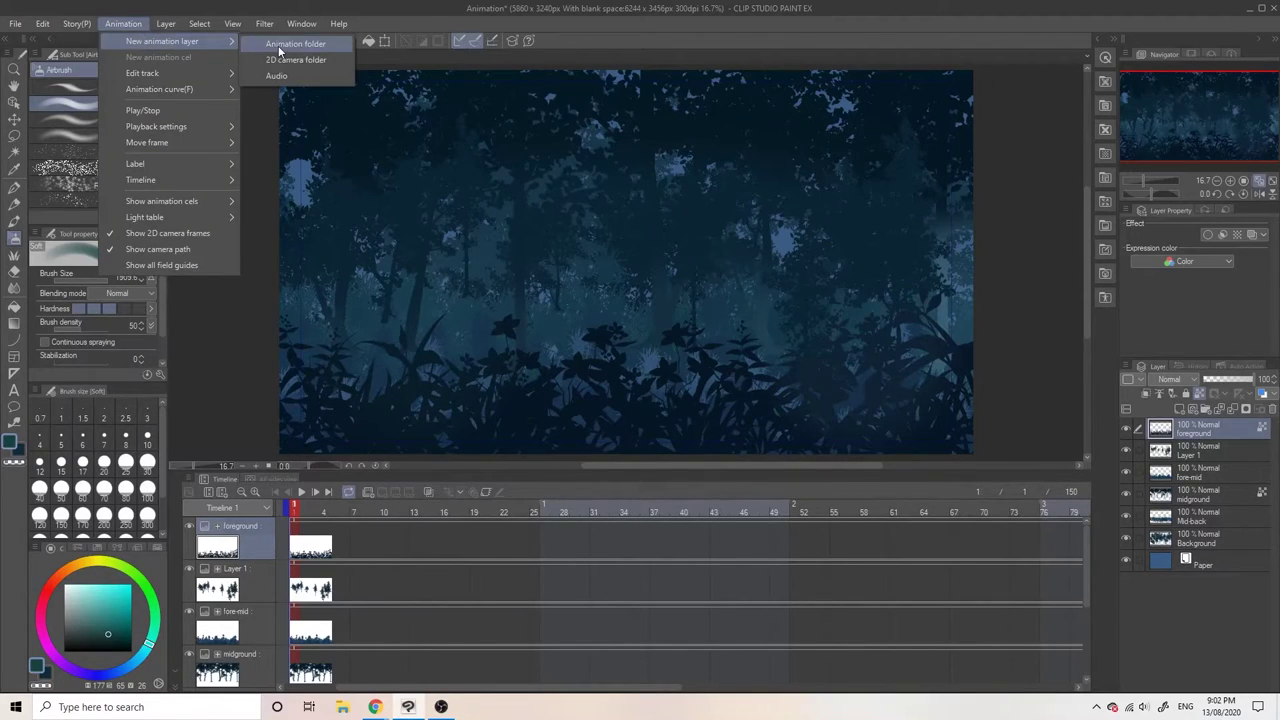
left_click(280, 59)
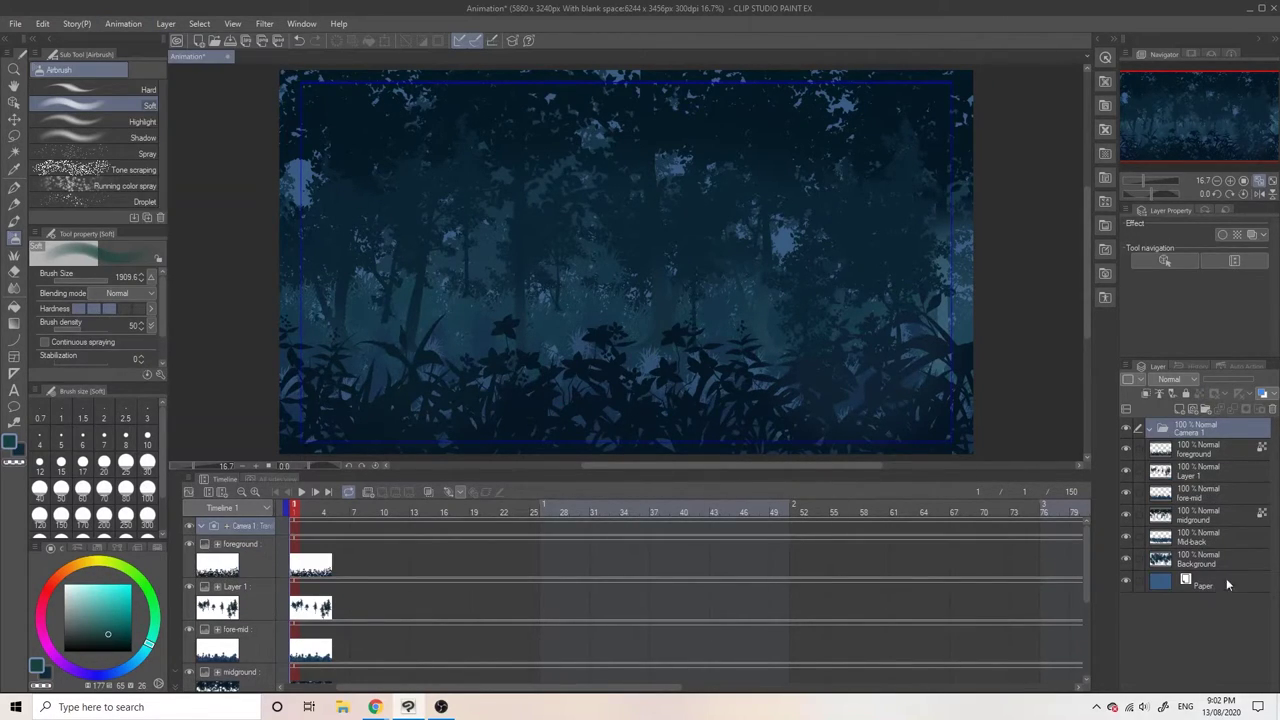
left_click(1184, 576)
left_click(1215, 456, "shift")
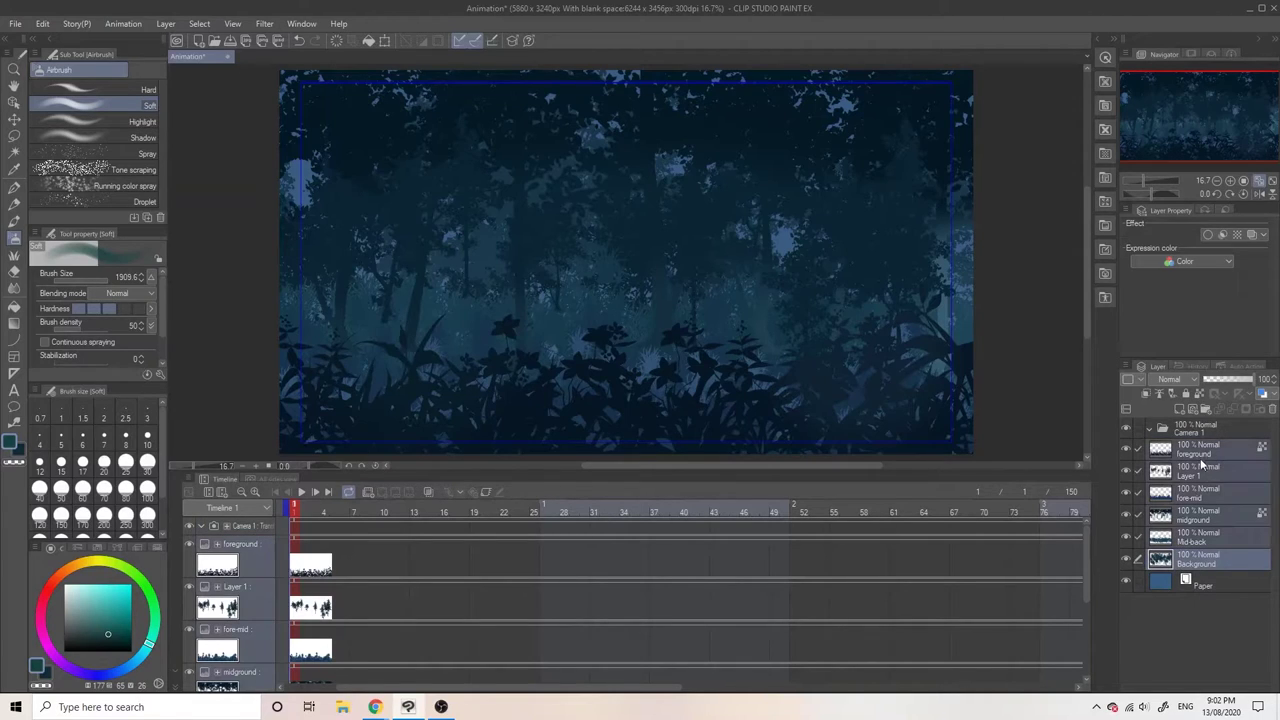
left_click_drag(1200, 458, 1204, 432)
left_click(1152, 428)
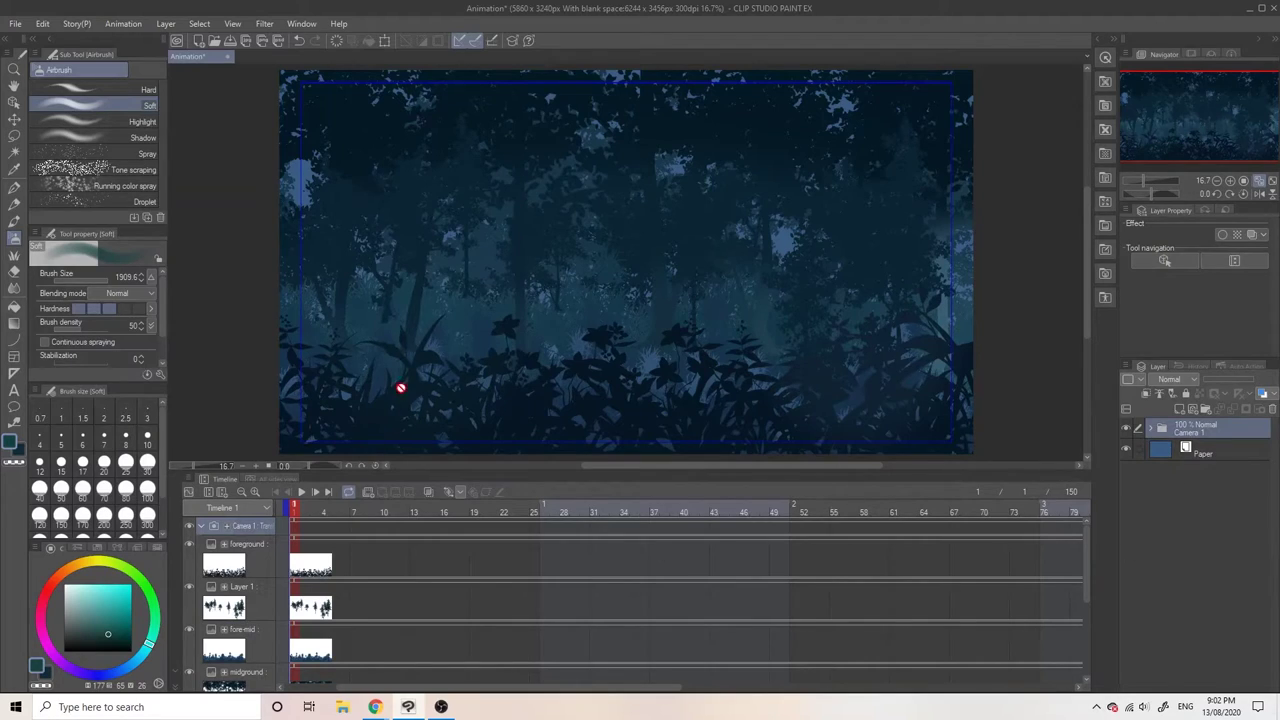
Shrink the camera frame with the Object tool to a small area at the scene's lower left on frame 1.
scroll(645, 245, "down", 4)
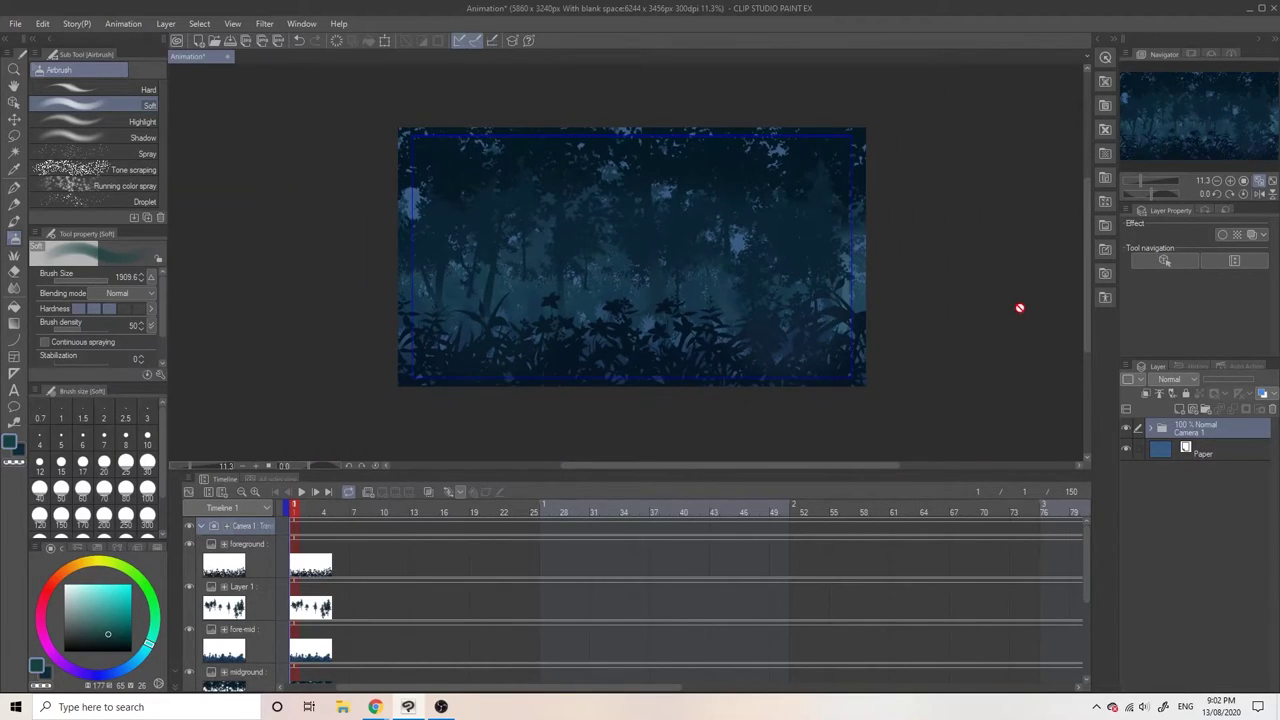
key("o")
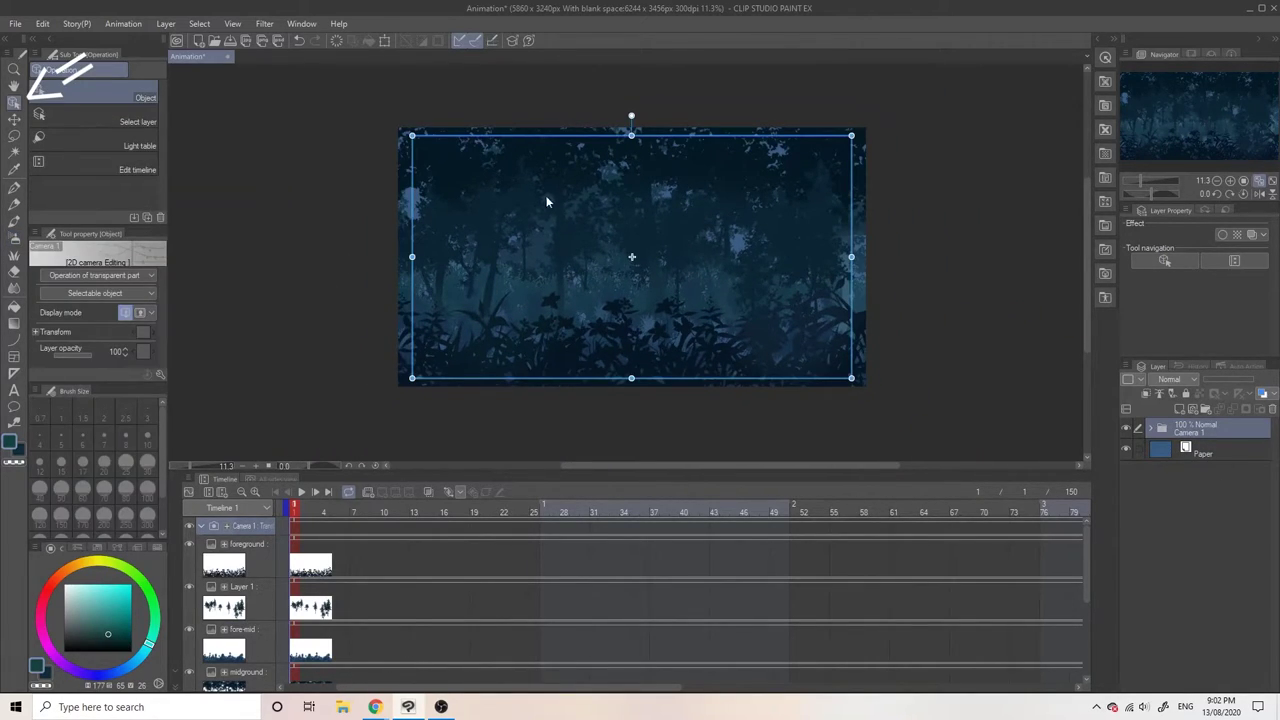
left_click_drag(857, 148, 514, 262)
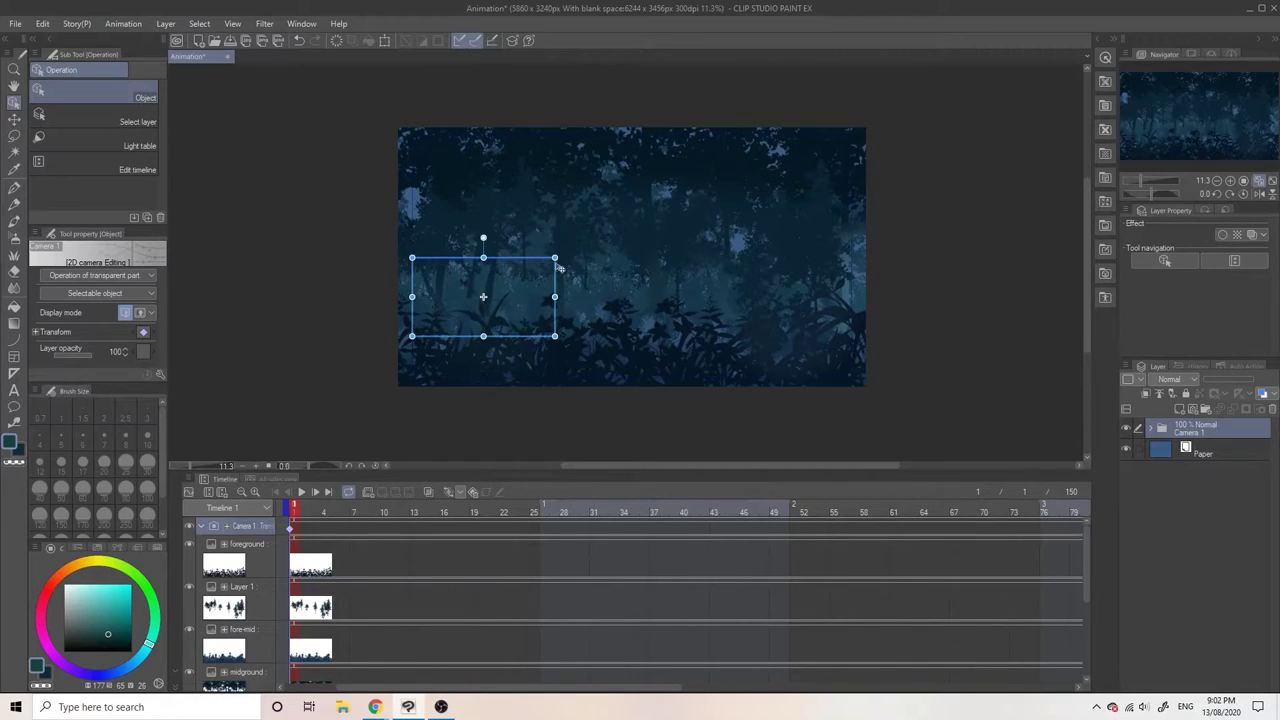
mouse_move(554, 258)
left_mouse_down()
mouse_move(590, 242)
mouse_move(572, 250)
left_mouse_up()
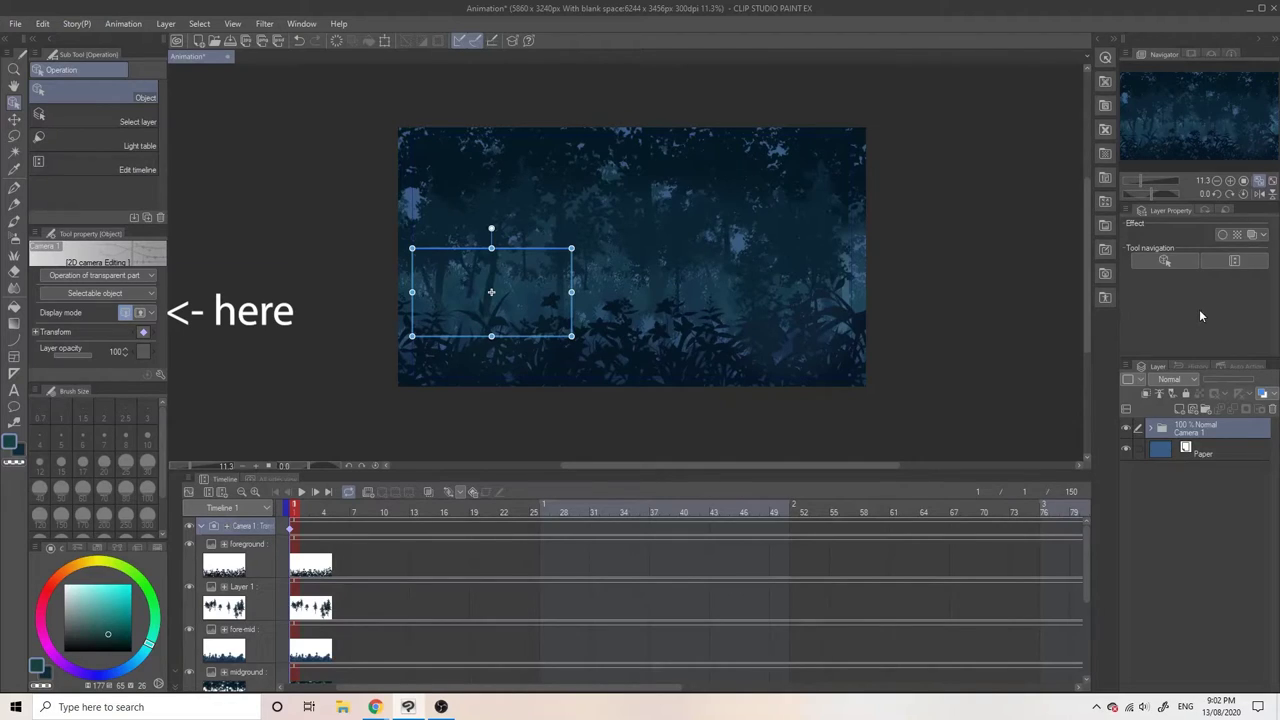
Show the scene through the camera, fine-tune the framing and return to the full-canvas display mode.
left_click(140, 313)
scroll(464, 331, "down", 4)
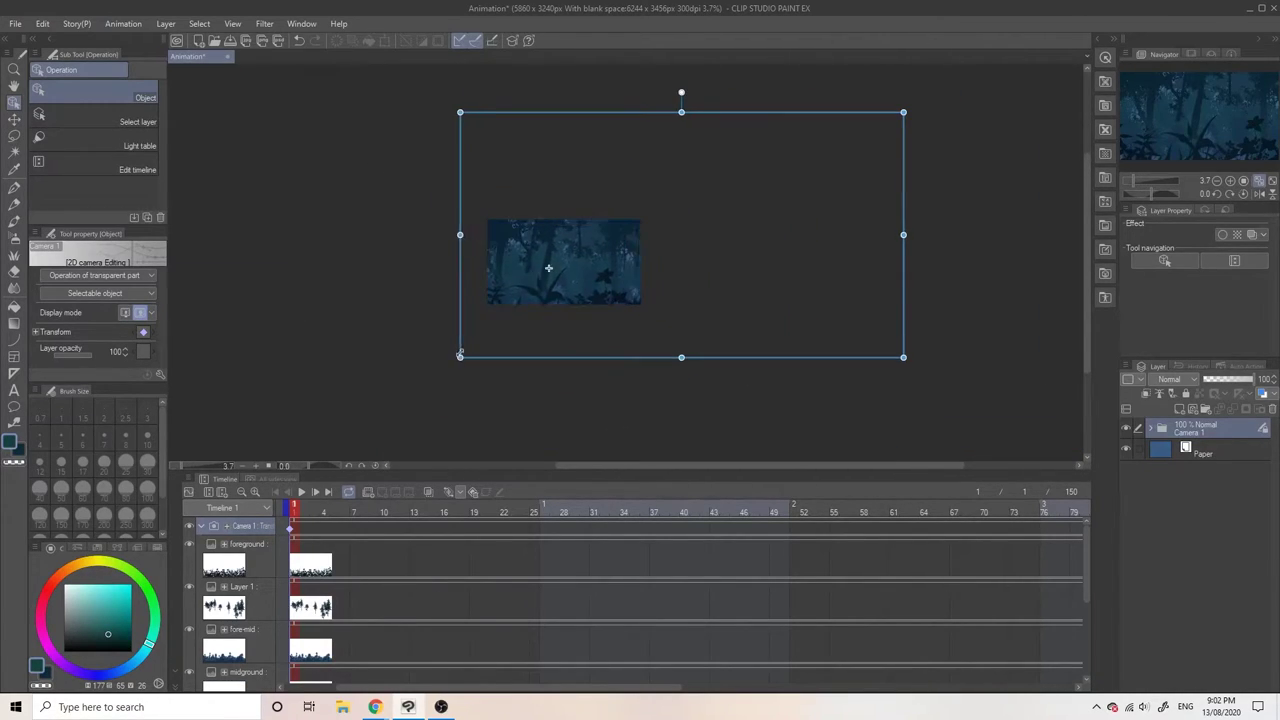
left_click_drag(460, 356, 452, 362)
left_click_drag(458, 360, 529, 317)
scroll(536, 286, "up", 2)
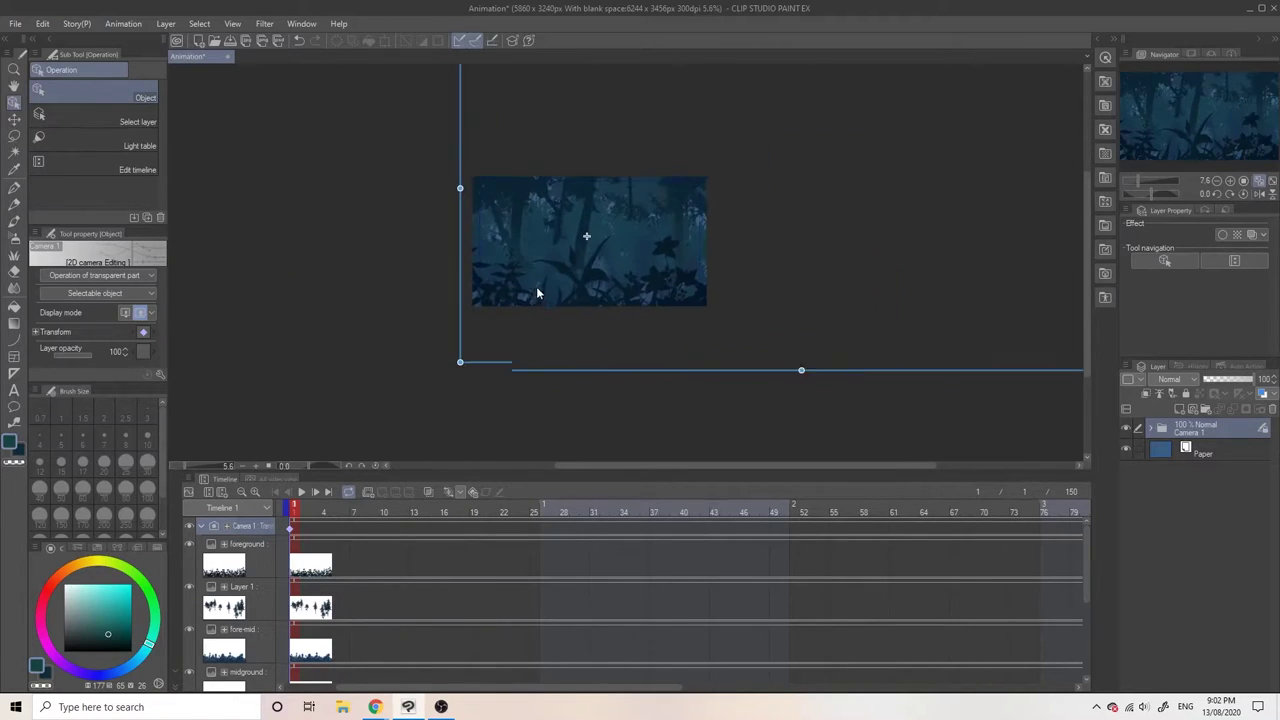
left_click(125, 313)
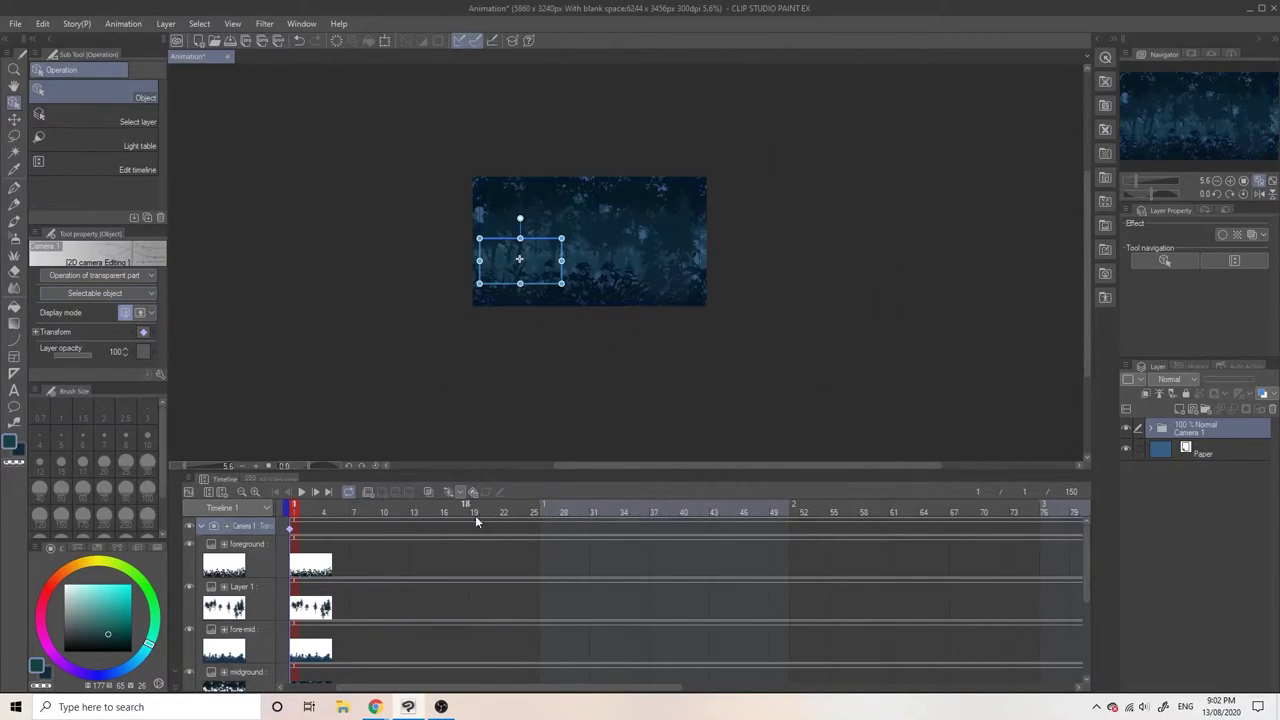
End the timeline at frame 100 and move the camera frame across to the scene's lower right at that frame.
left_click(255, 491)
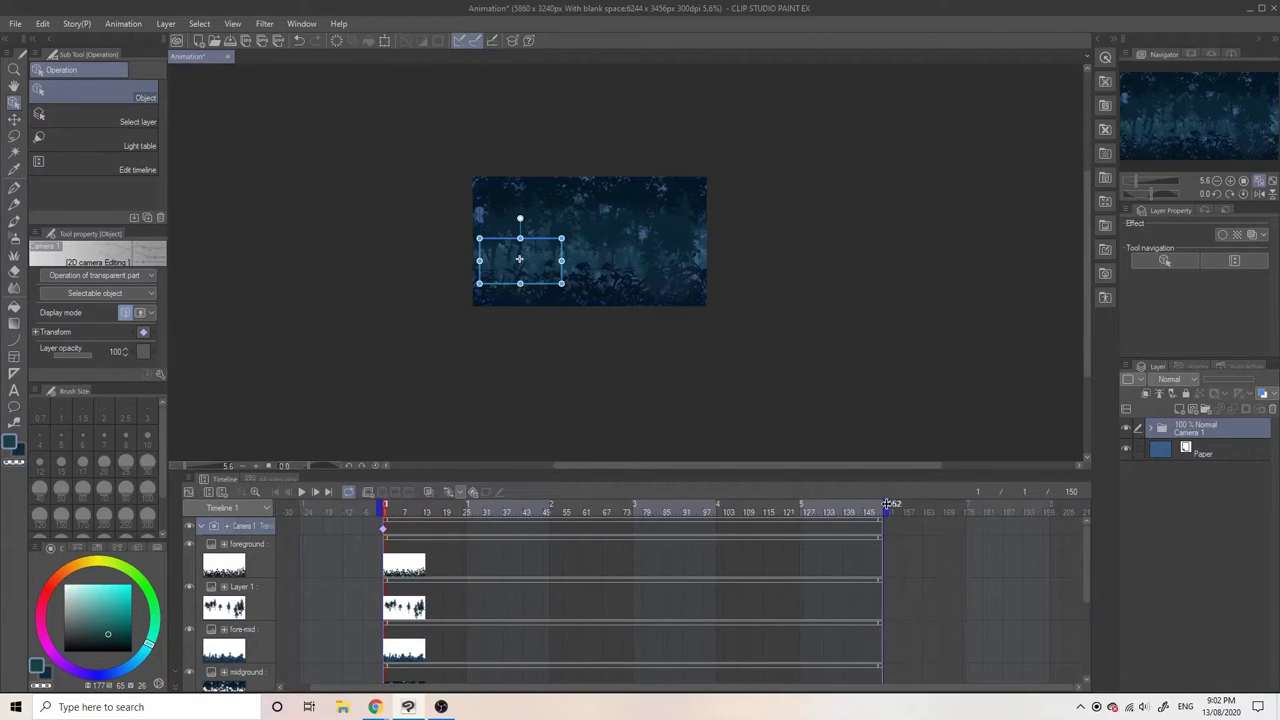
left_click_drag(722, 491, 724, 497)
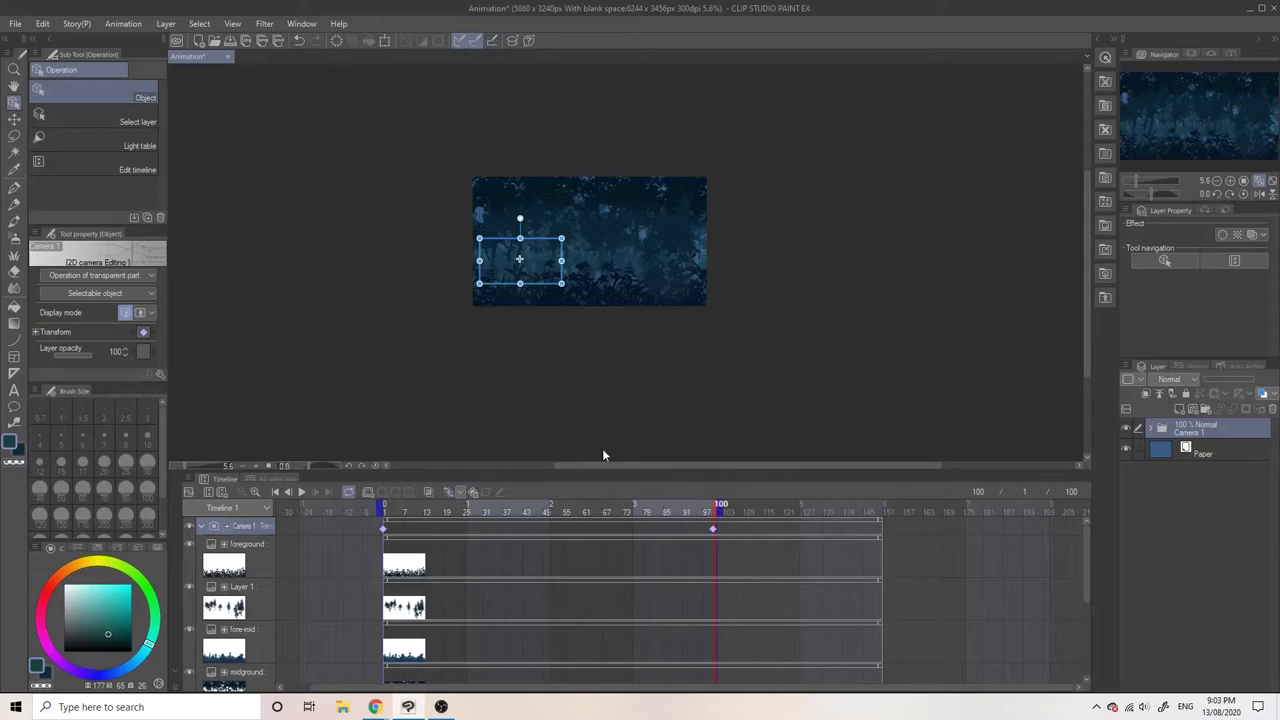
left_click_drag(557, 241, 696, 251)
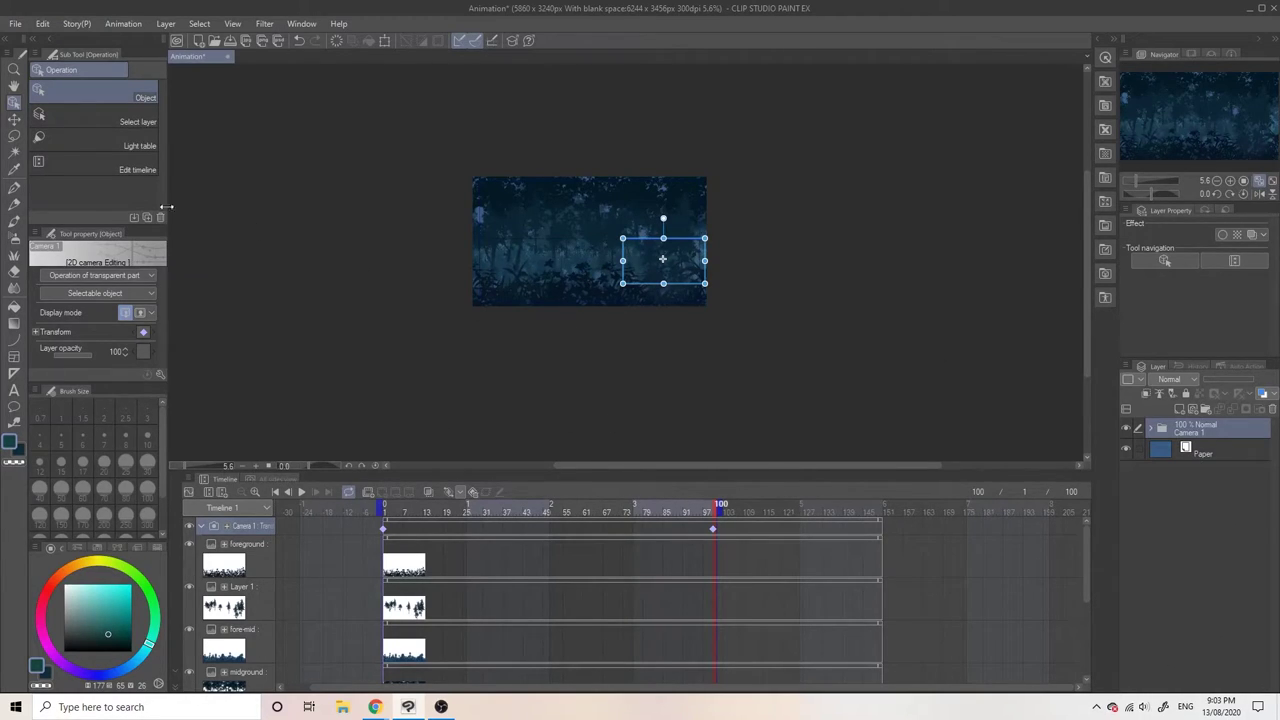
Switch the display mode to the camera's view and preview the pan by scrubbing and playing the timeline.
left_click(140, 313)
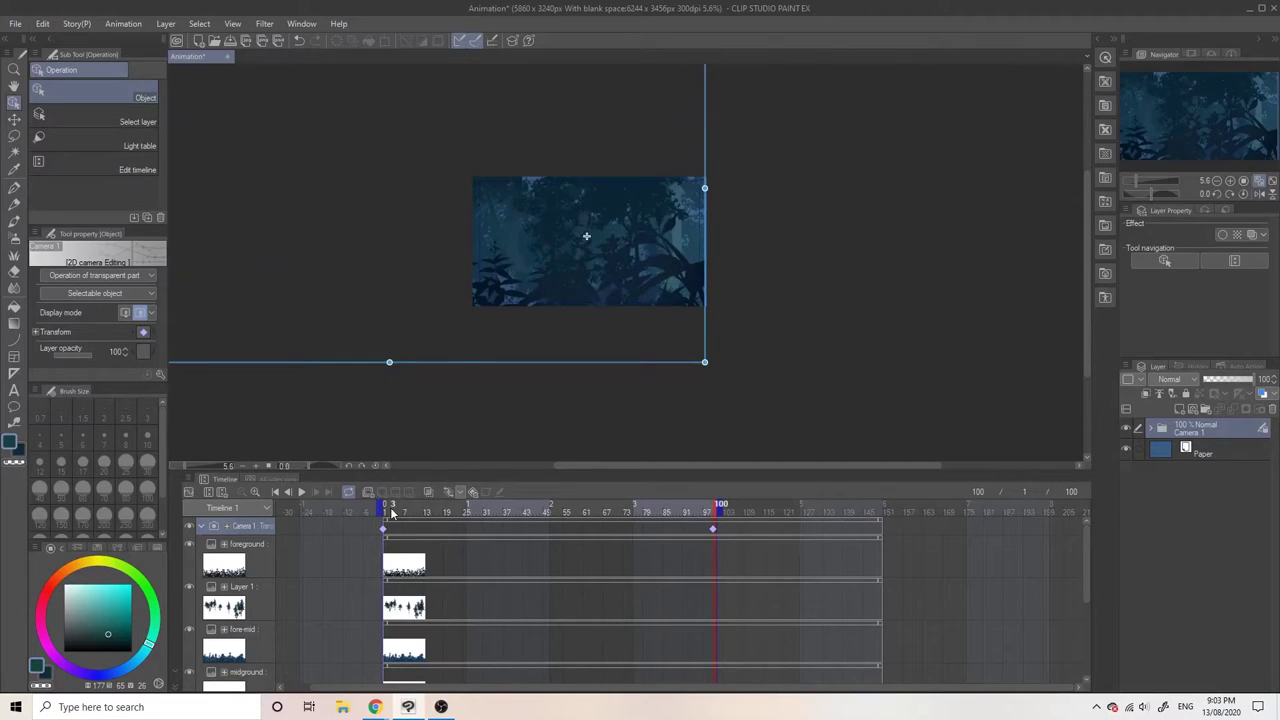
left_click_drag(392, 513, 545, 520)
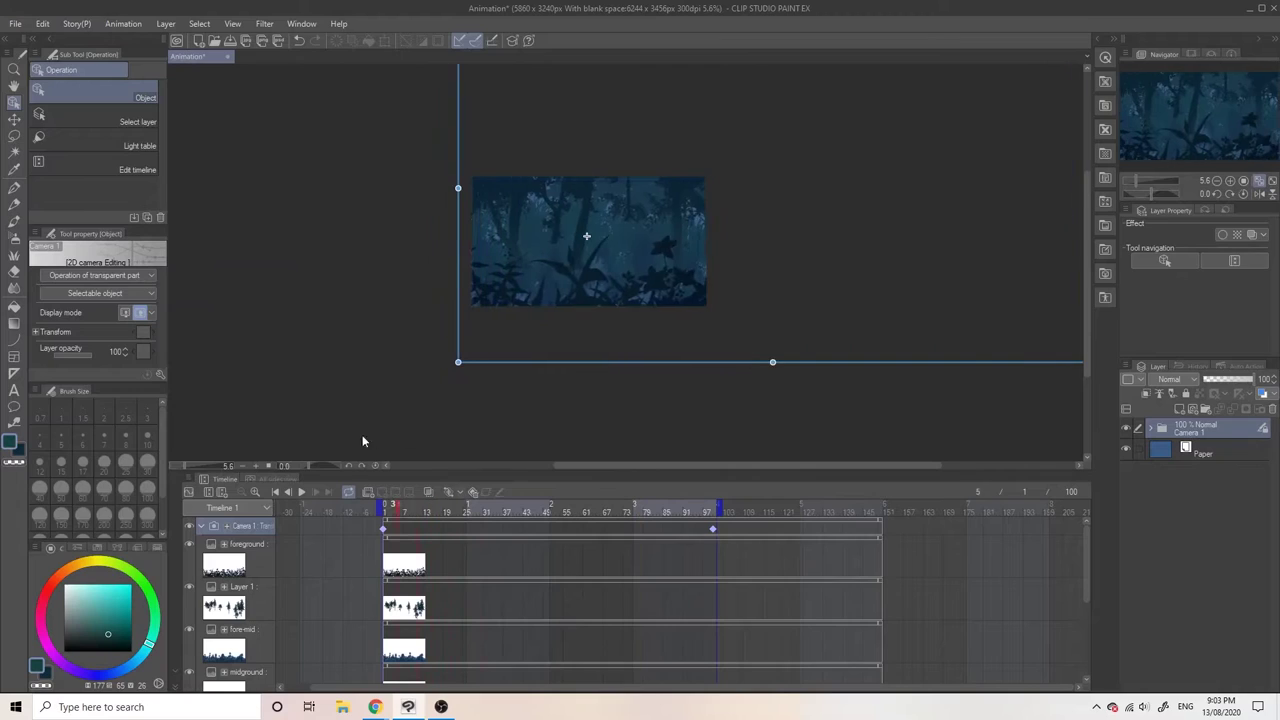
left_click(428, 618)
left_click(389, 604)
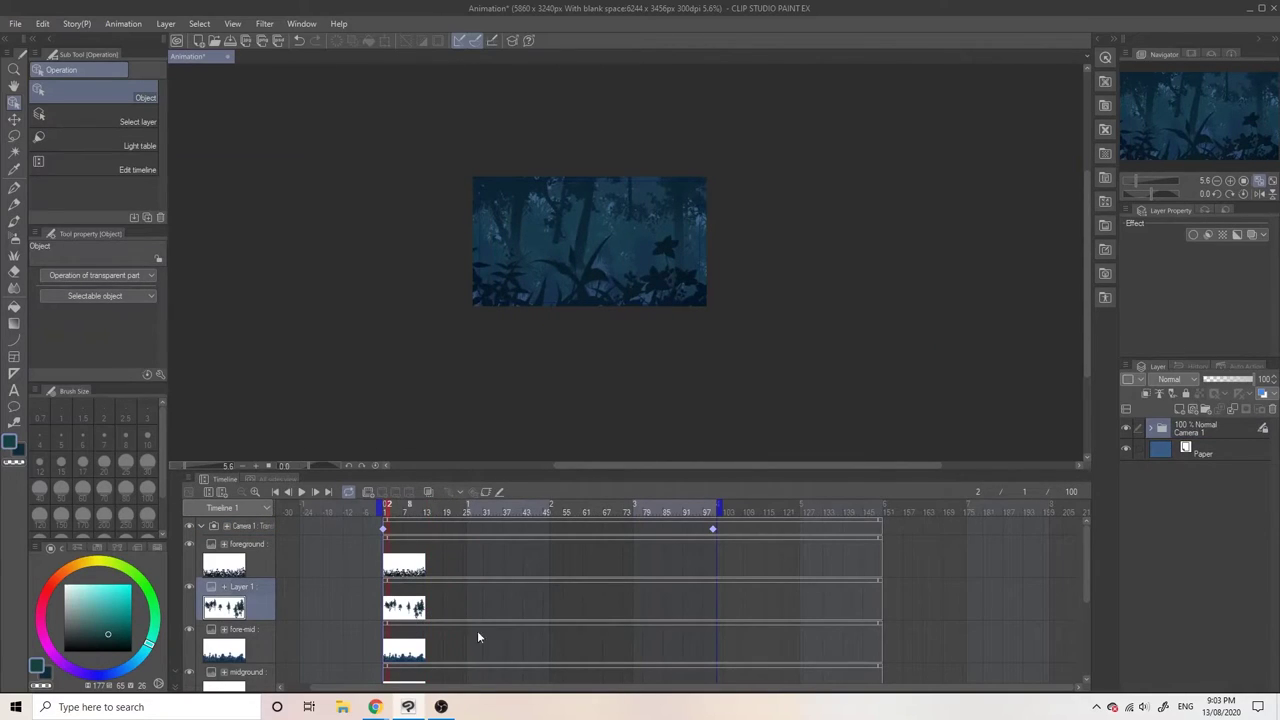
left_click(1157, 432)
left_click(302, 491)
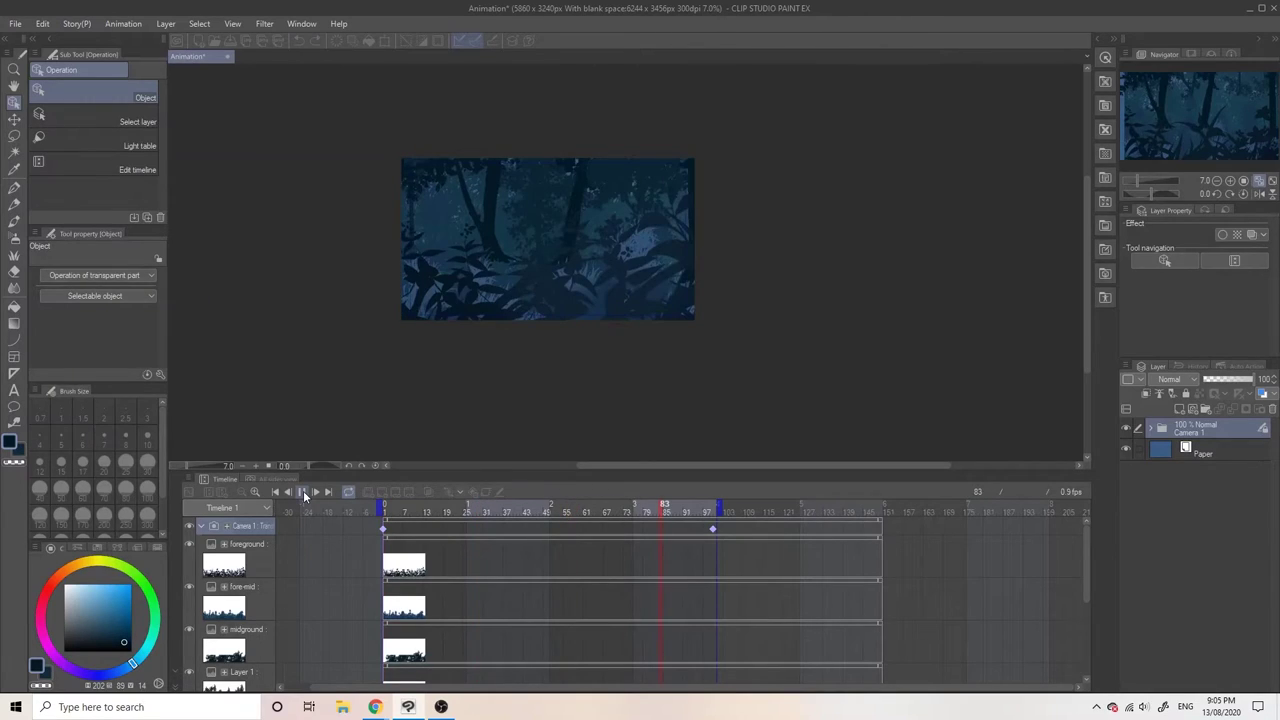
left_click(305, 493)
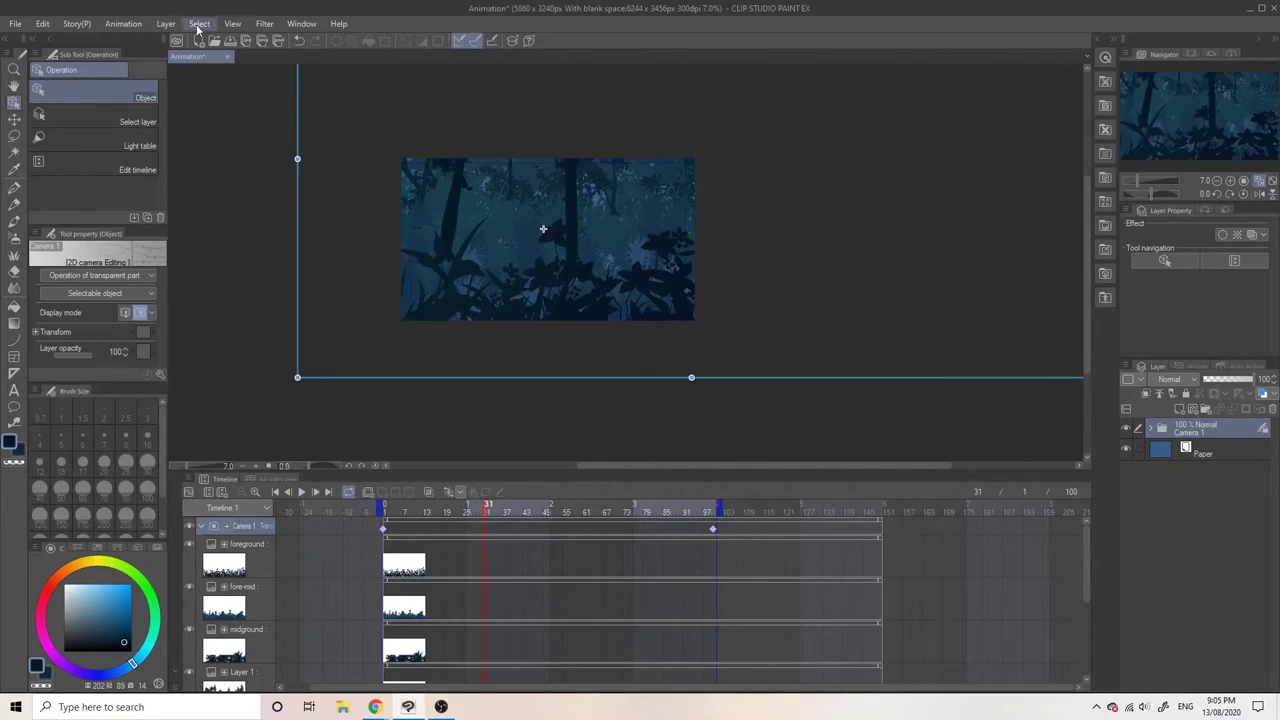
Set the animation playback to Prefer speed and play the camera pan.
left_click(301, 23)
mouse_move(123, 24)
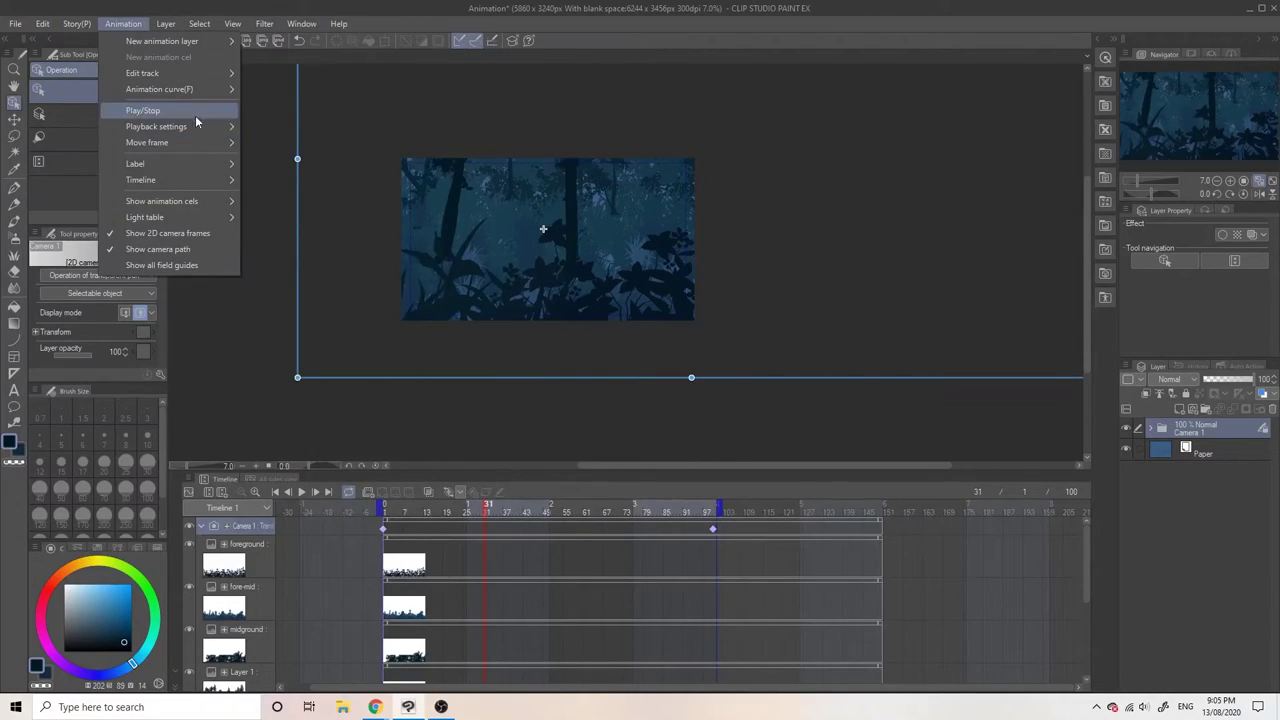
mouse_move(198, 126)
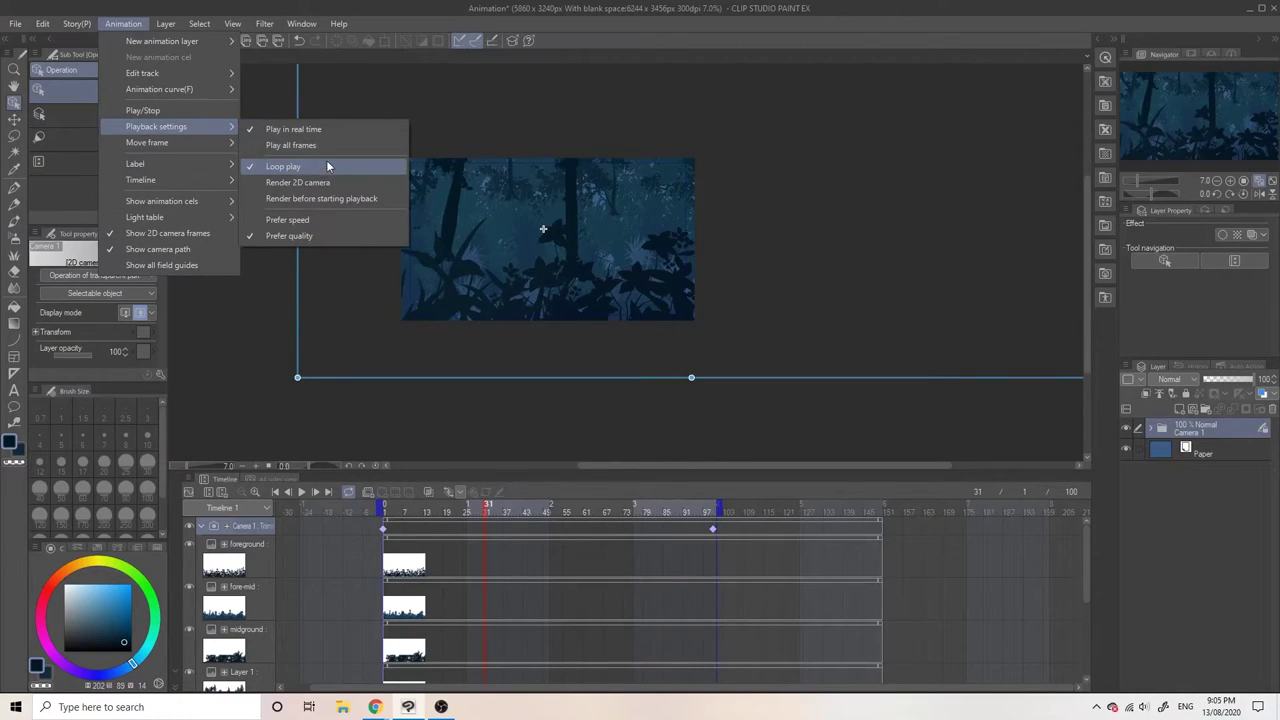
left_click(312, 220)
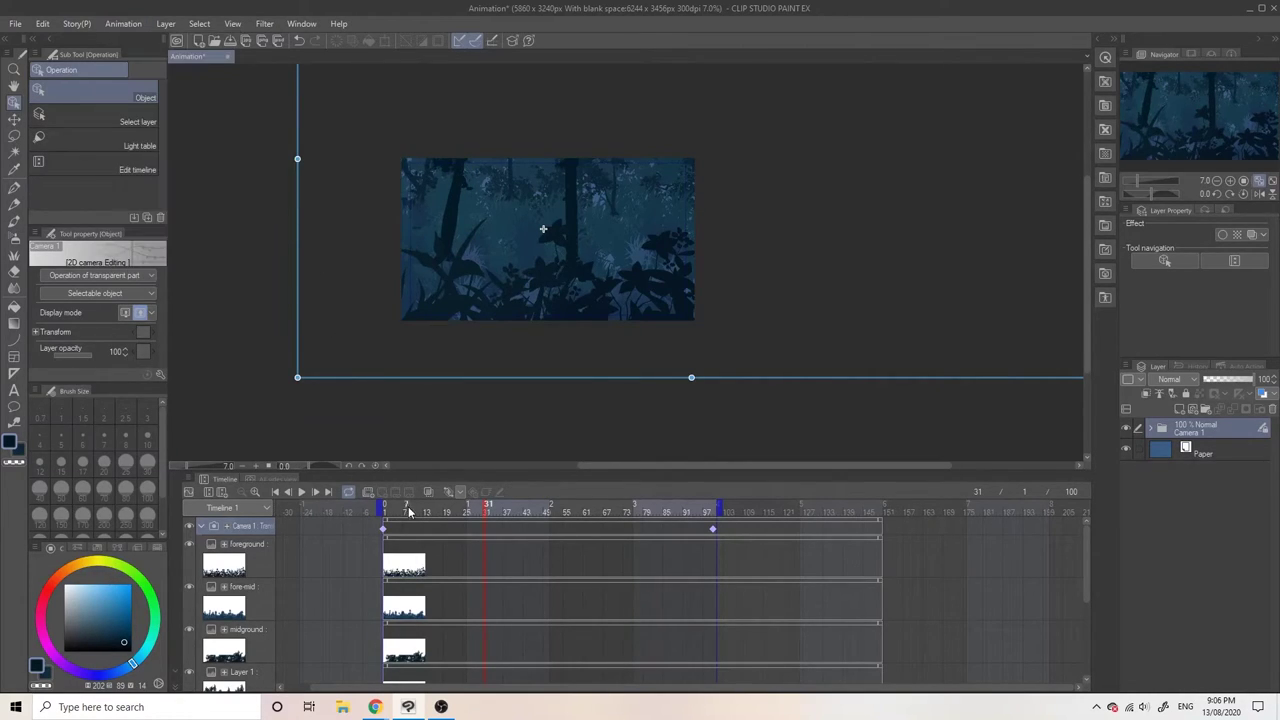
left_click(310, 493)
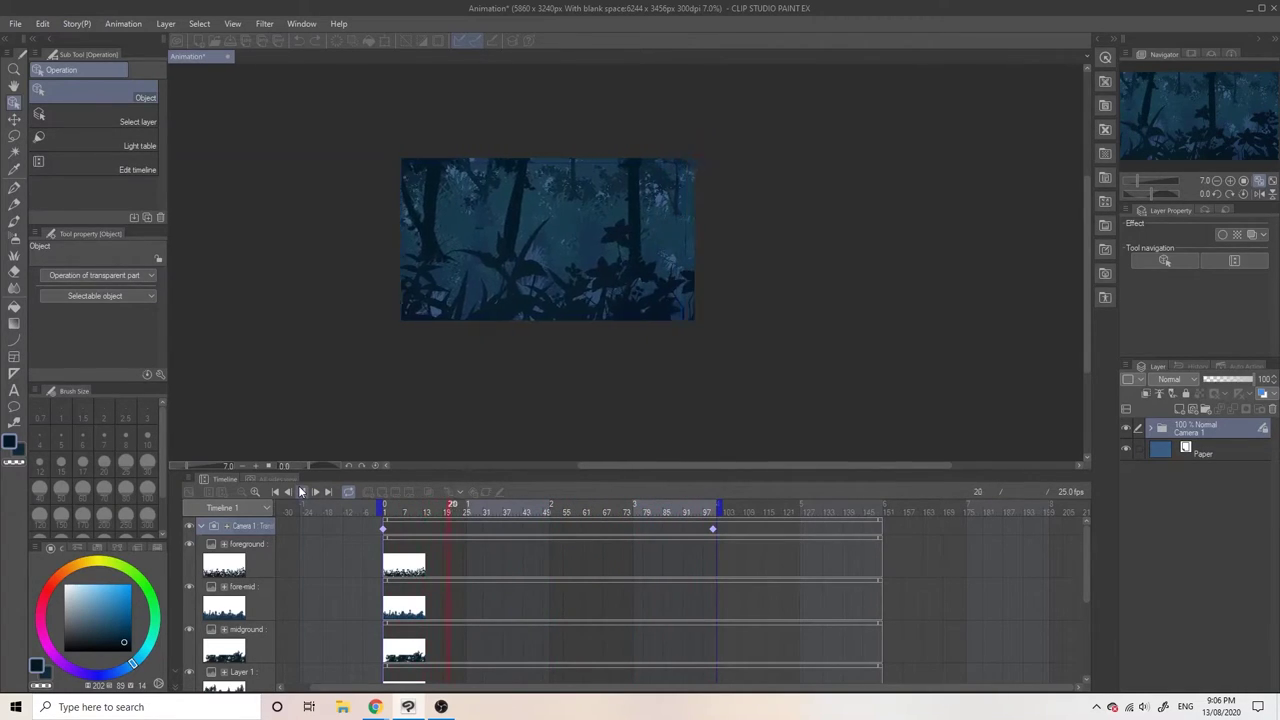
left_click(302, 492)
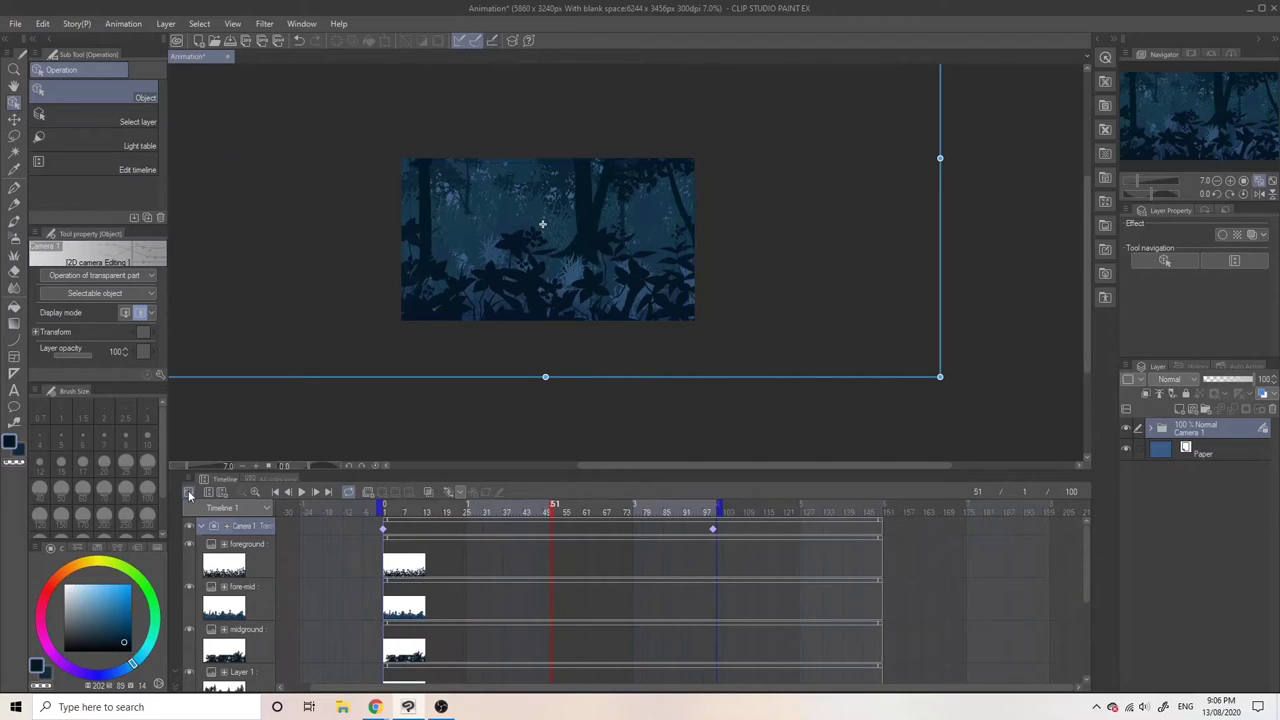
Straighten Camera 1's horizontal position curve in the graph editor for a constant-speed pan, and play the result.
left_click(190, 494)
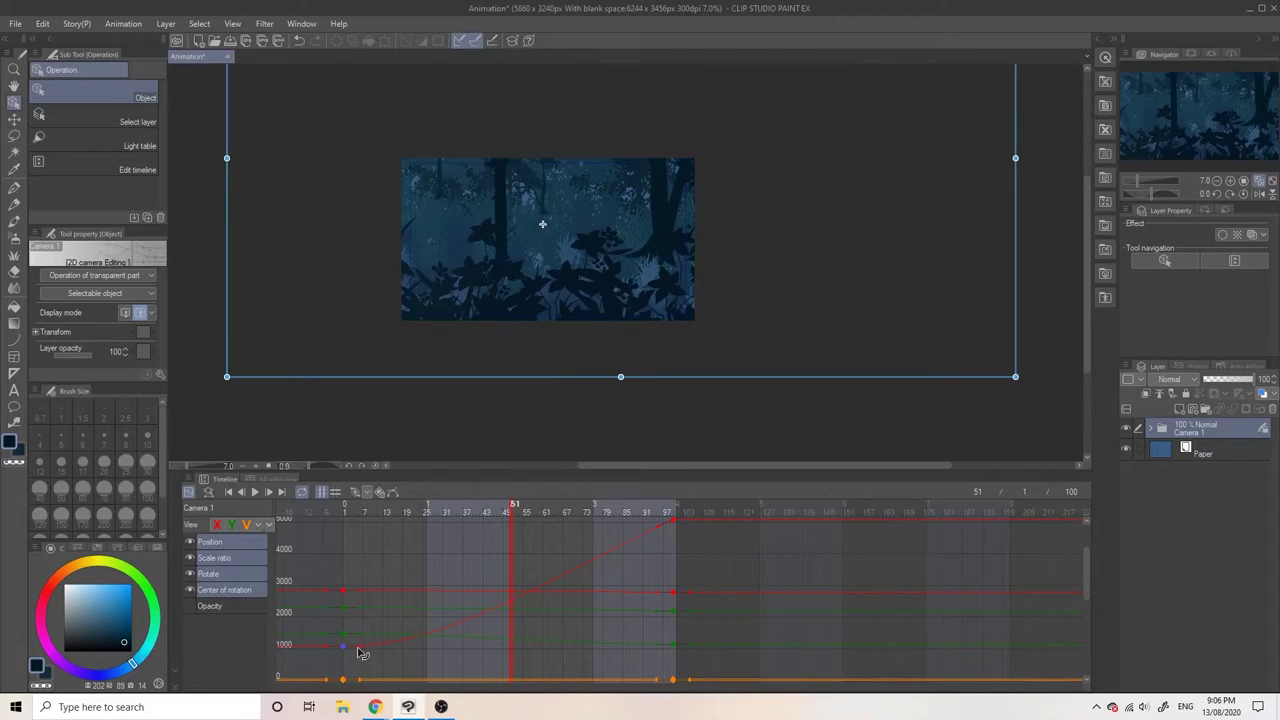
left_click_drag(362, 641, 412, 636)
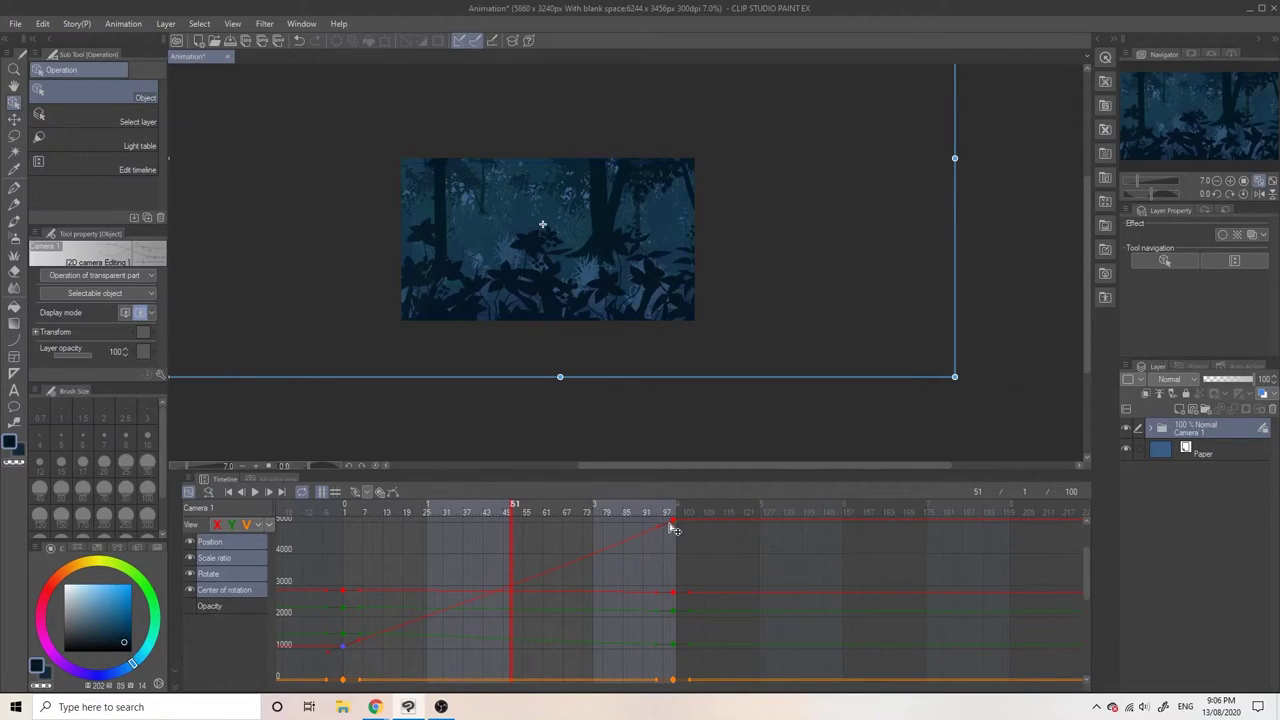
scroll(692, 543, "down", 3)
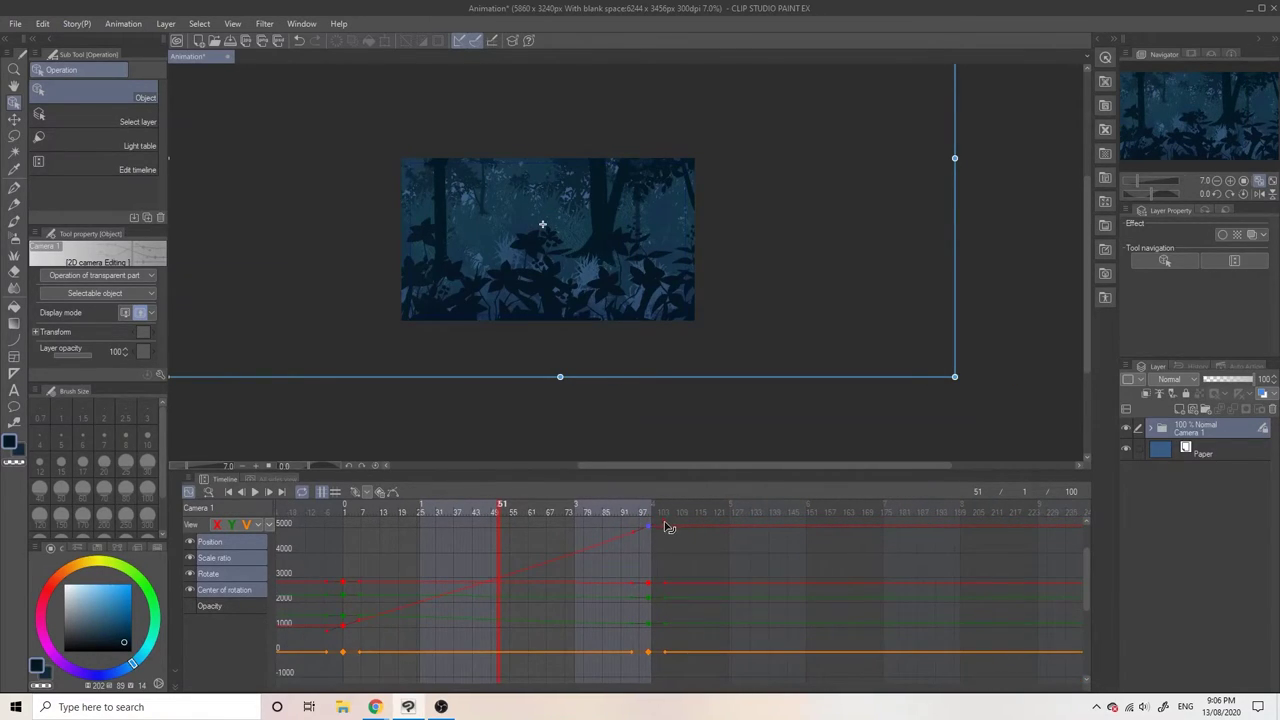
left_click_drag(669, 525, 669, 533)
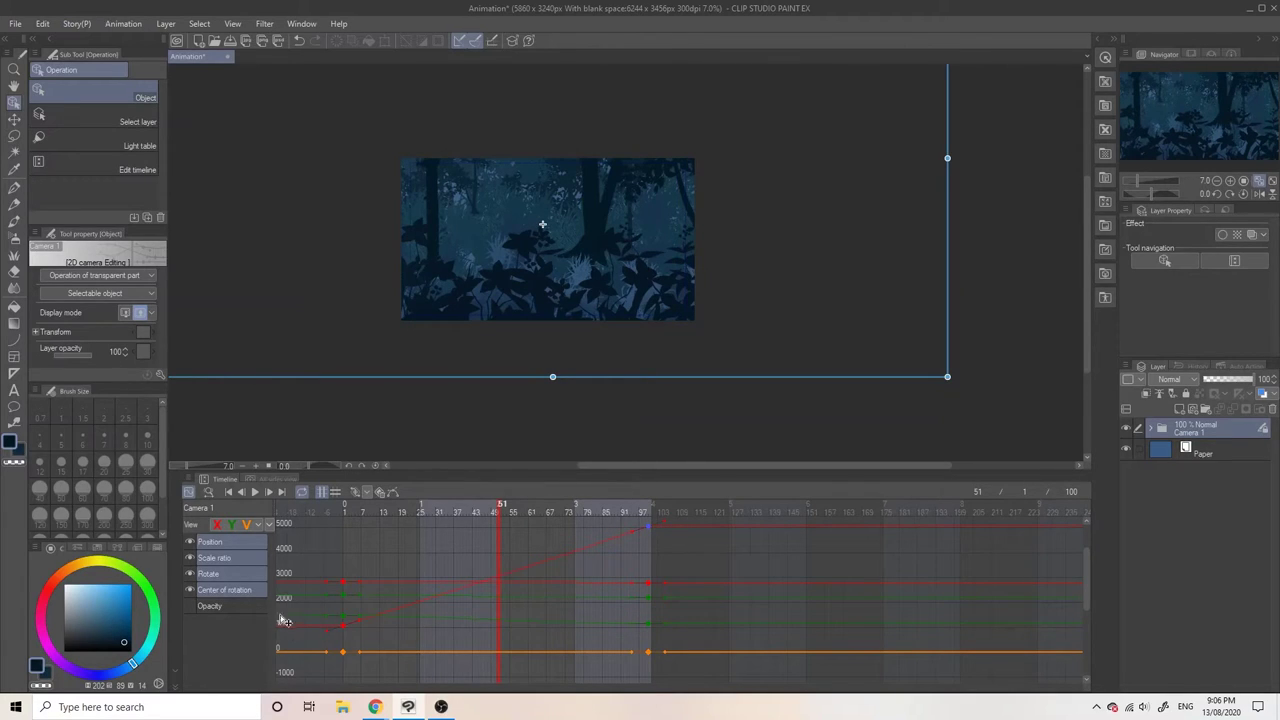
left_click(187, 497)
left_click(302, 492)
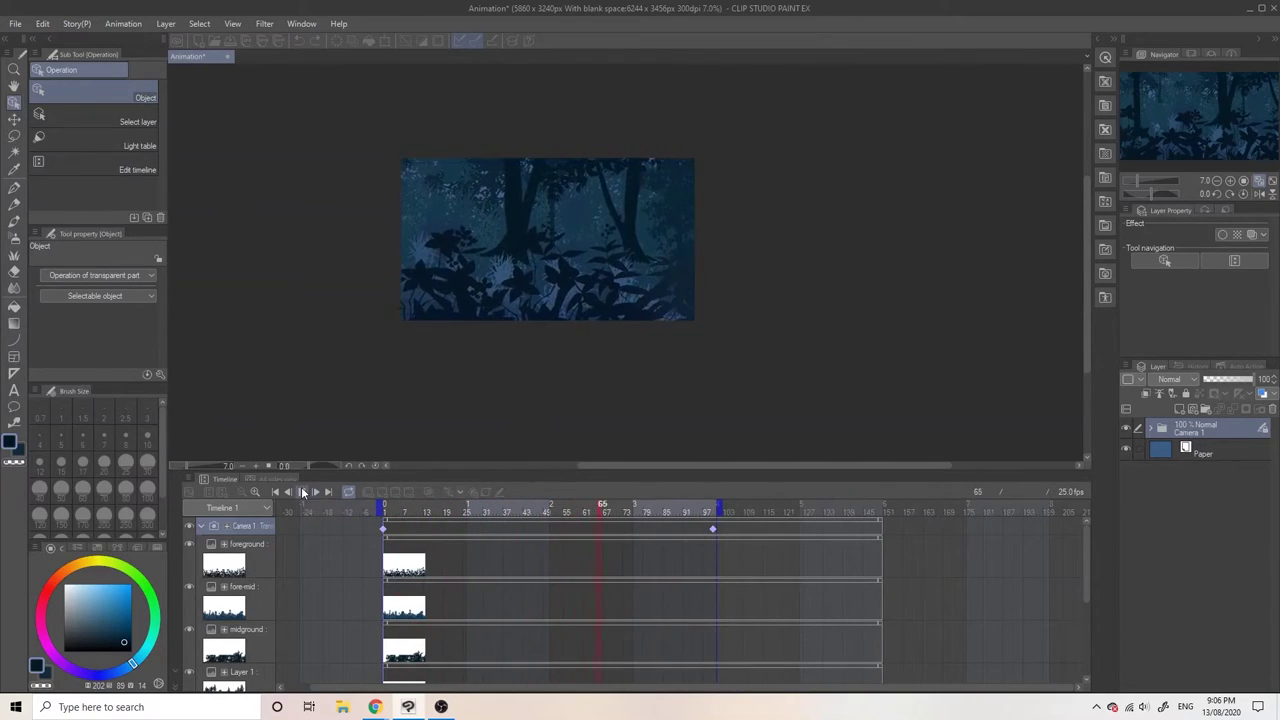
left_click(302, 492)
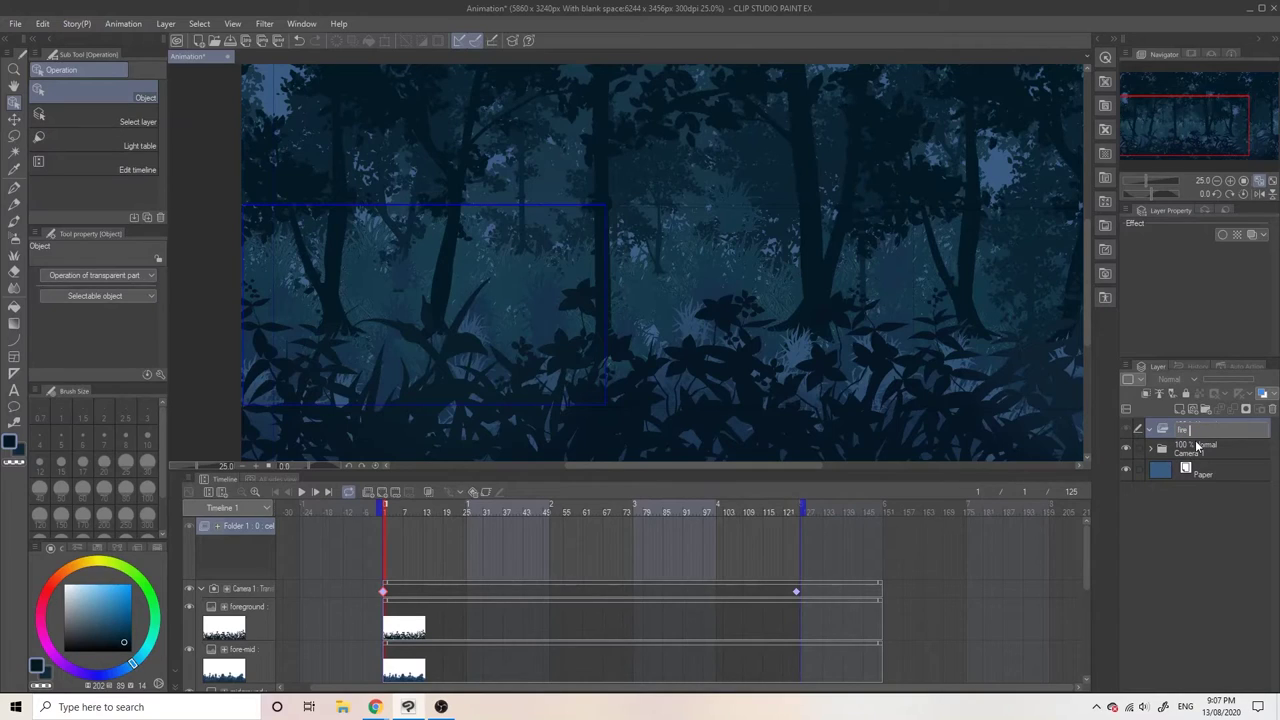
Name the new animation folder "fire fly" and add a blank cel to it at frame 1.
type("ly")
key("Return")
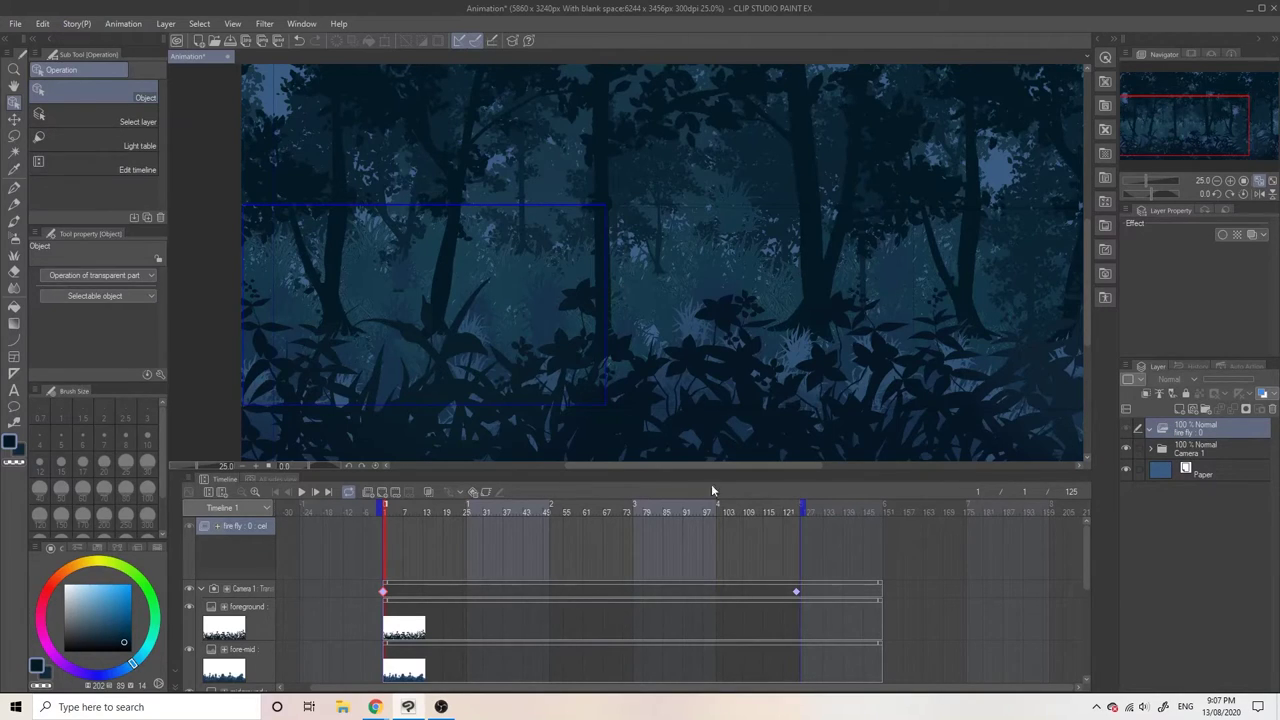
left_click(380, 494)
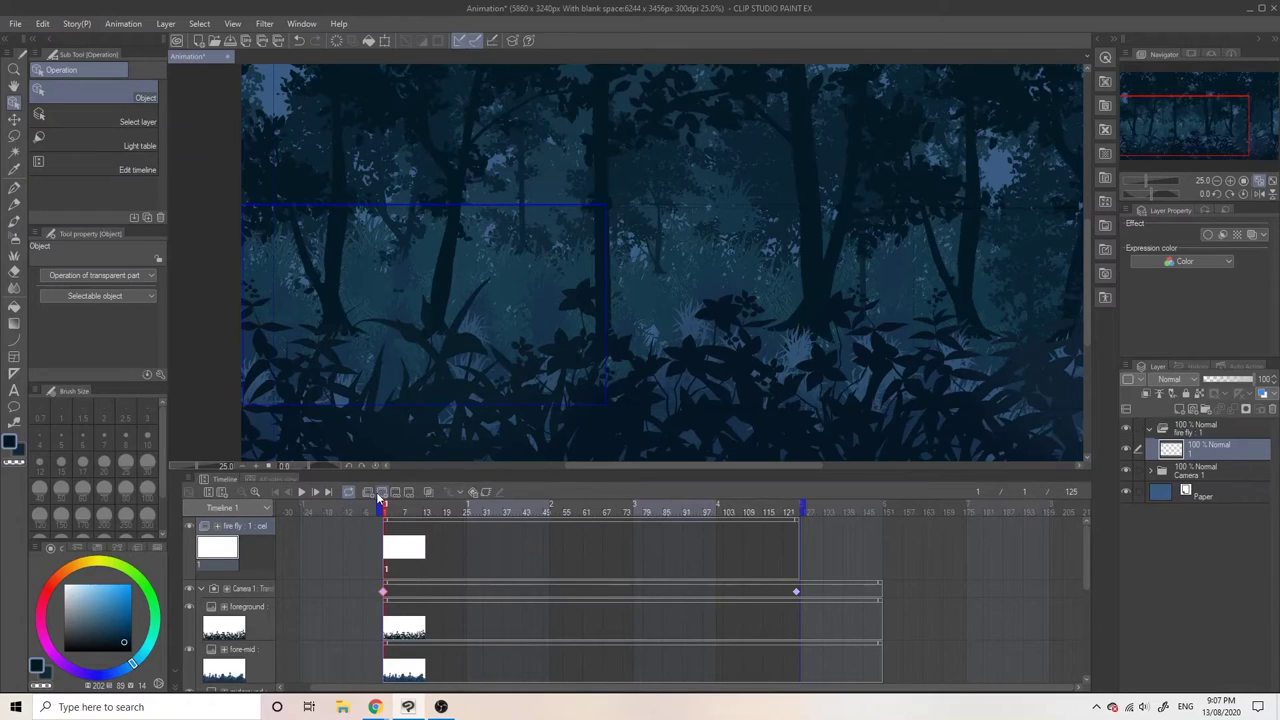
Paint a soft yellow dot among the trees inside the camera frame with the Soft airbrush at brush size 105.
left_click(14, 238)
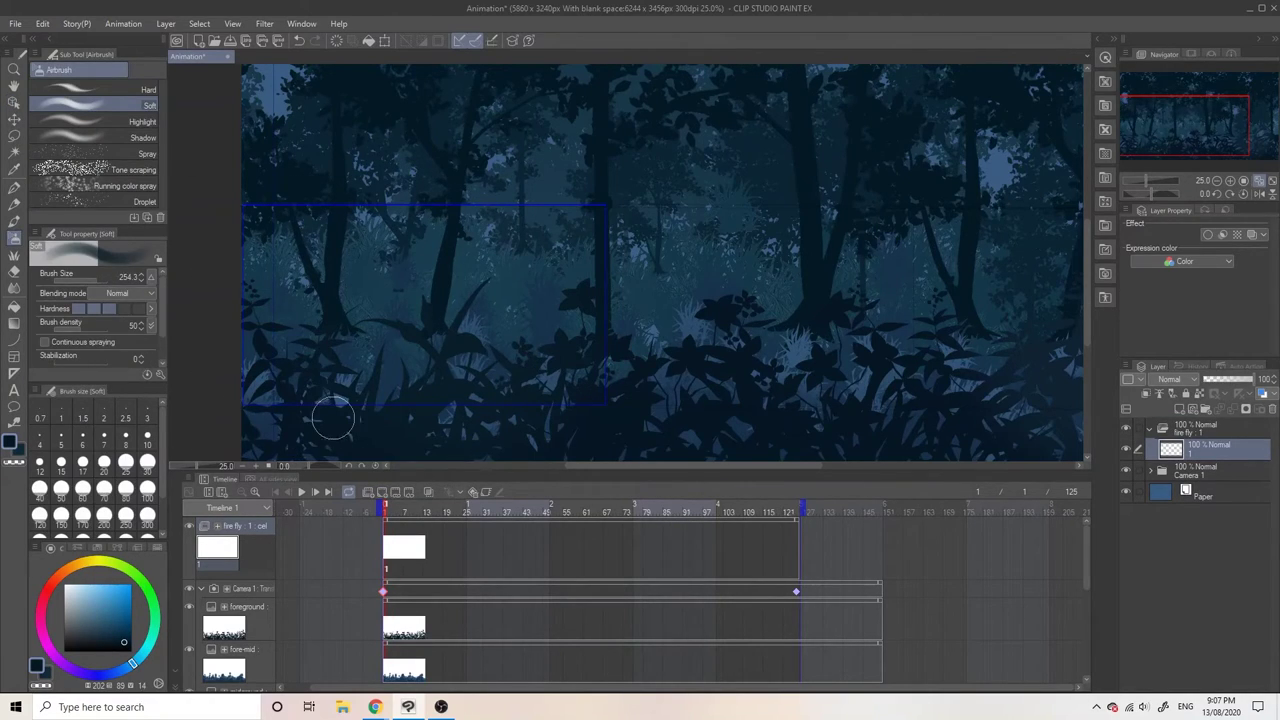
key("bracketleft")
key("bracketleft")
key("bracketleft")
left_click(87, 562)
left_click(131, 585)
left_click(360, 268)
scroll(385, 278, "up", 2)
key("ctrl+z")
left_click(109, 584)
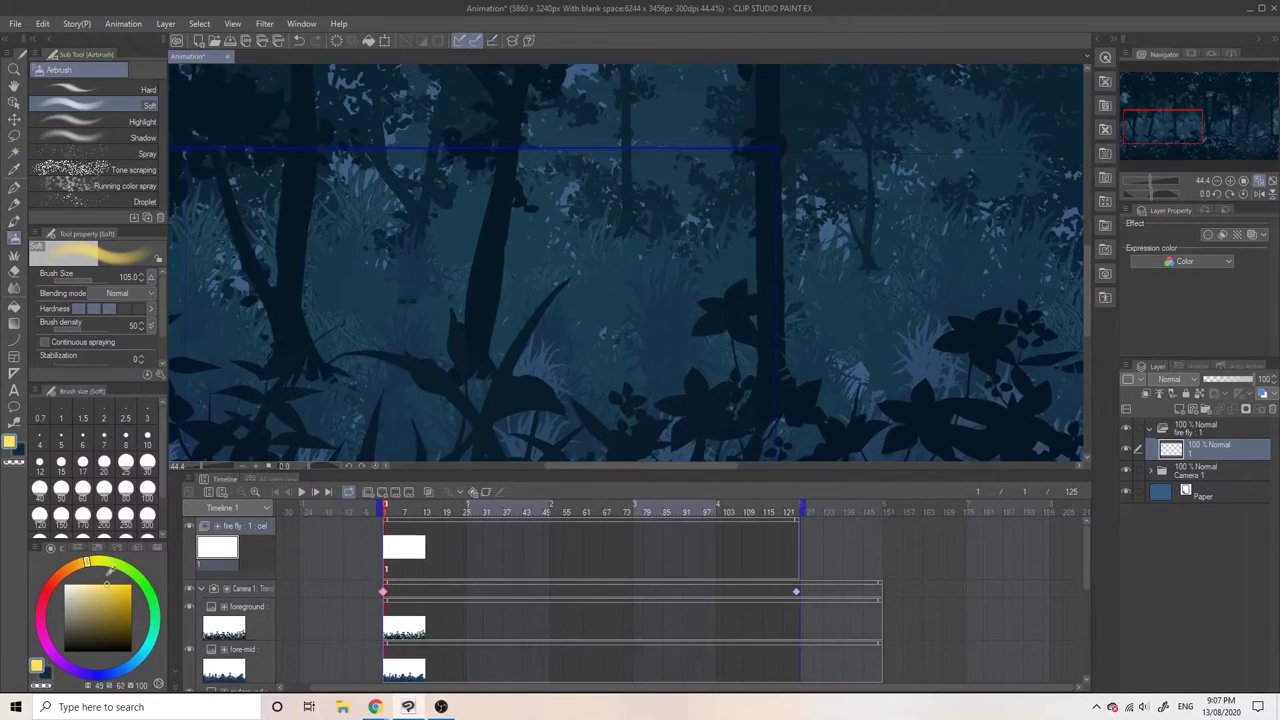
left_click(409, 250)
left_click(409, 250)
scroll(412, 251, "up", 6)
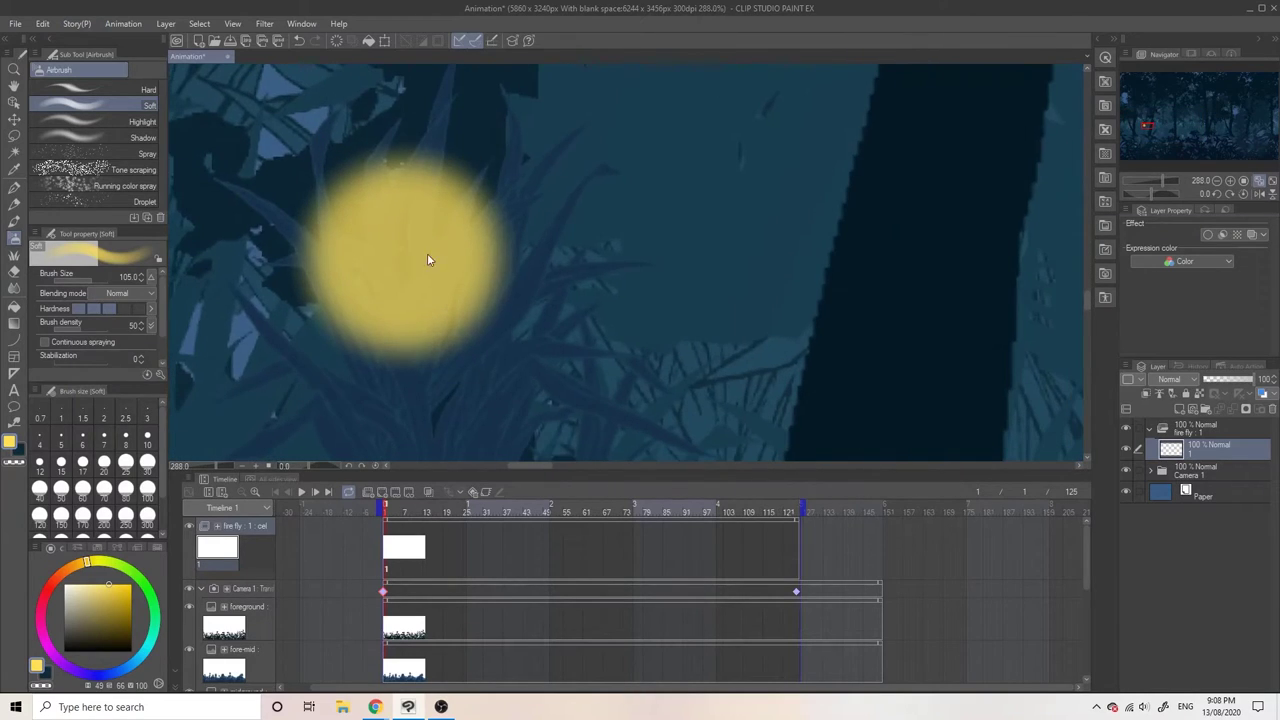
Paint a white glowing core in the yellow dot's centre with the Soft airbrush at brush size 50.1.
key("bracketleft")
key("bracketleft")
key("bracketleft")
left_click(65, 585)
left_click_drag(411, 253, 377, 288)
scroll(377, 288, "down", 6)
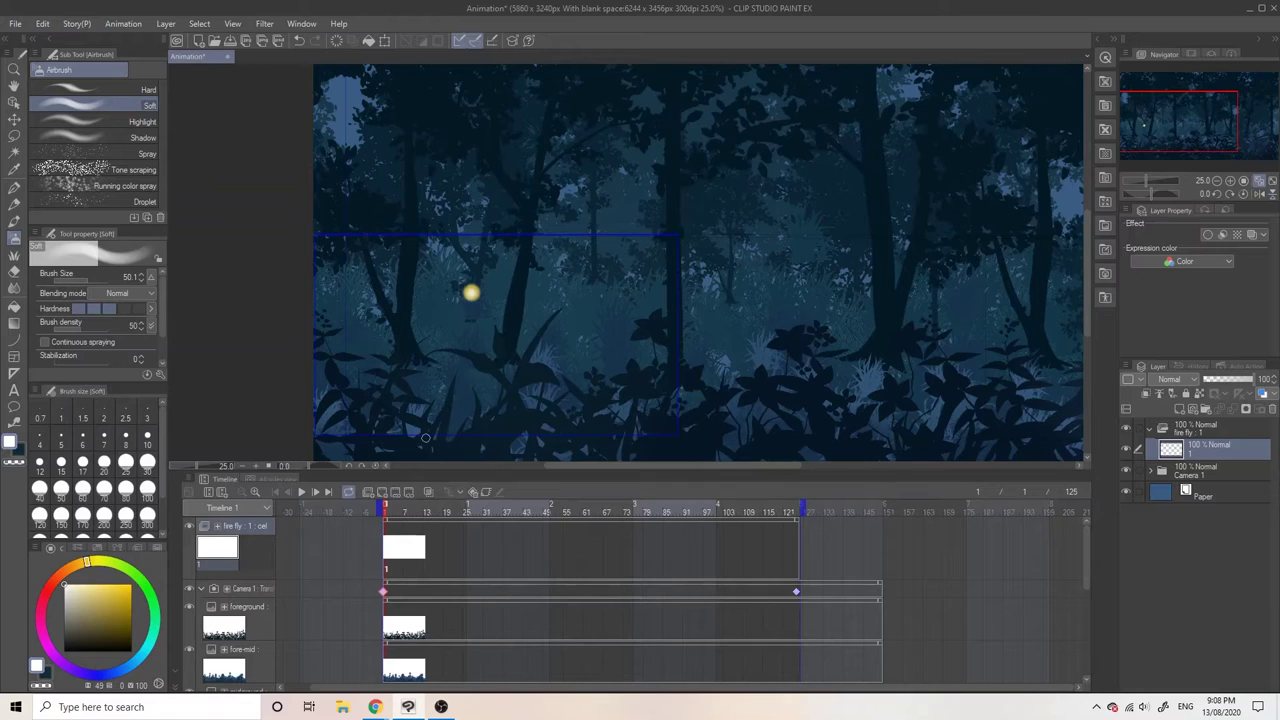
Enable keyframes on the fire fly folder and move the firefly across to the scene's right side at frame 125.
left_click(486, 492)
left_click(391, 557)
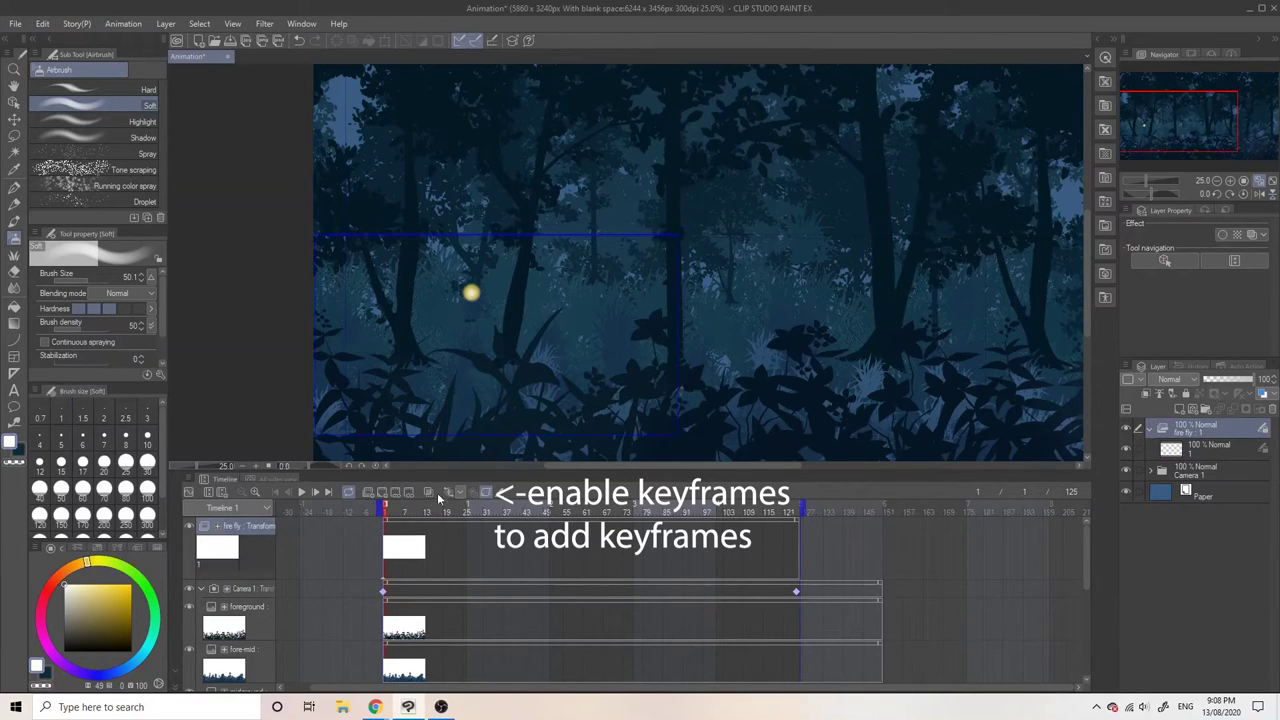
left_click(803, 512)
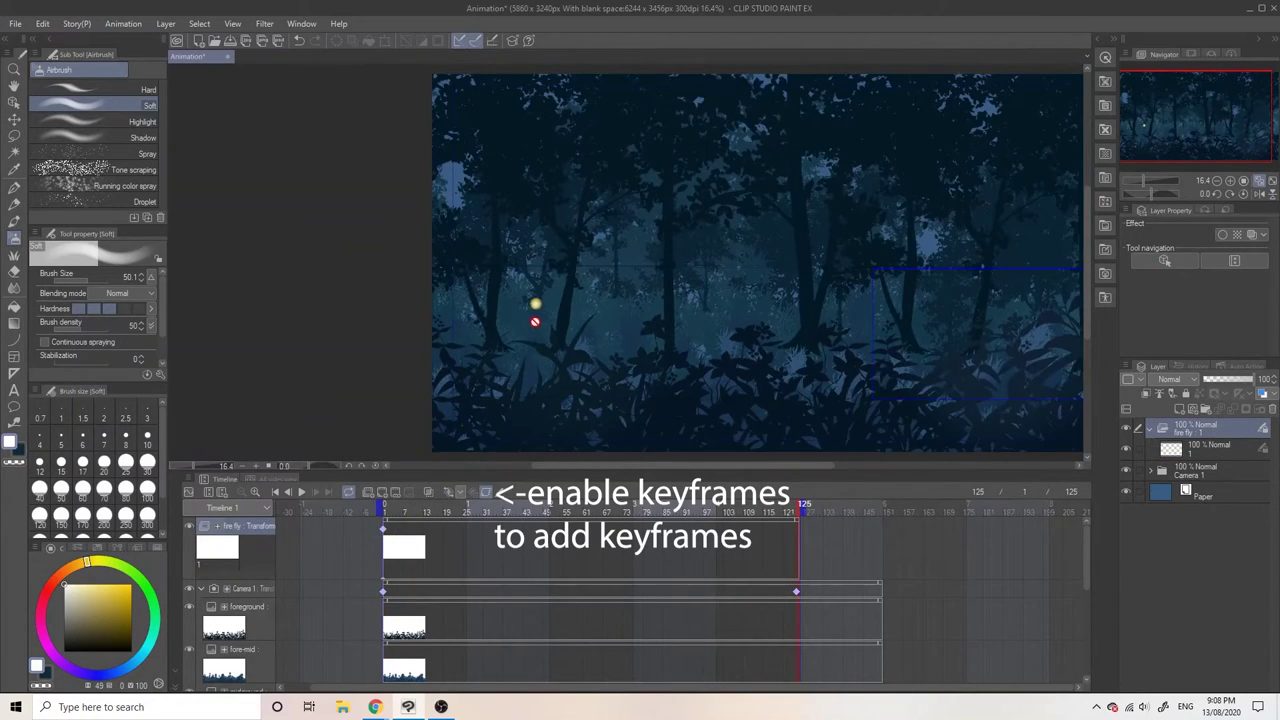
key("o")
left_click_drag(535, 304, 1008, 276)
scroll(895, 325, "down", 2)
left_click(751, 358)
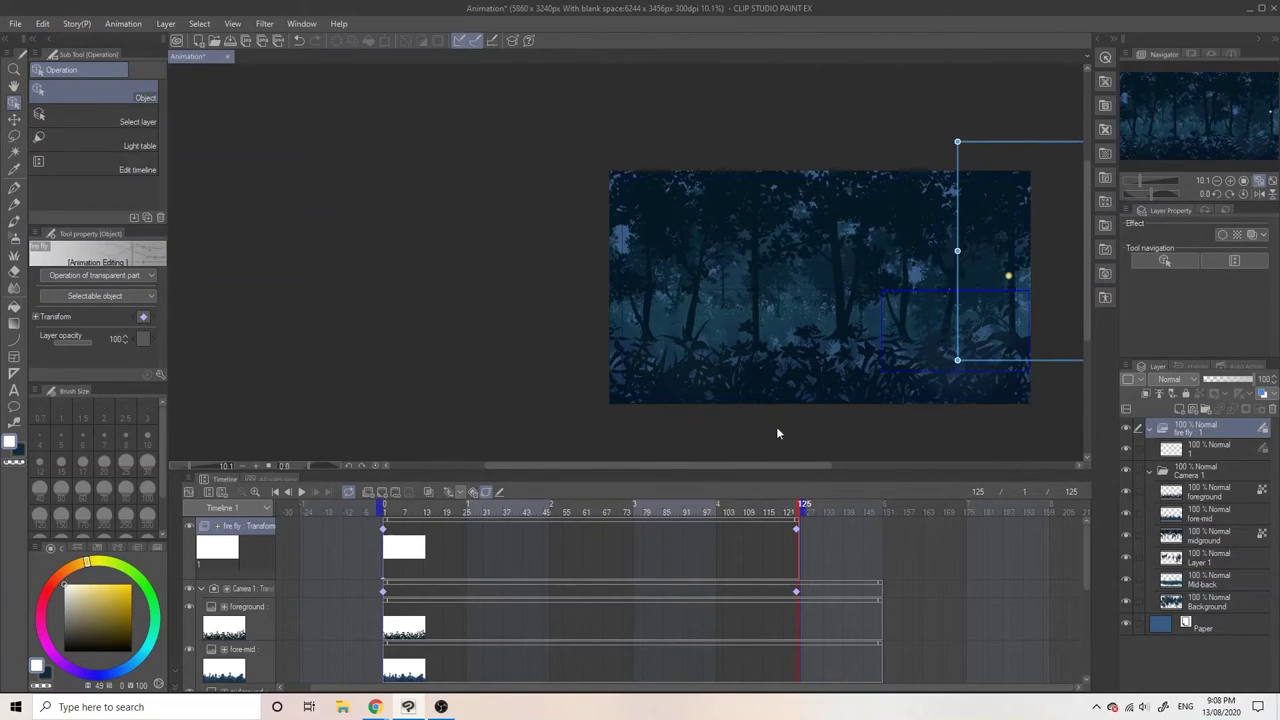
Check the firefly's position curve in the graph editor, and keyframe the firefly slightly lower along its path at frame 26.
left_click_drag(545, 508, 385, 504)
left_click(188, 492)
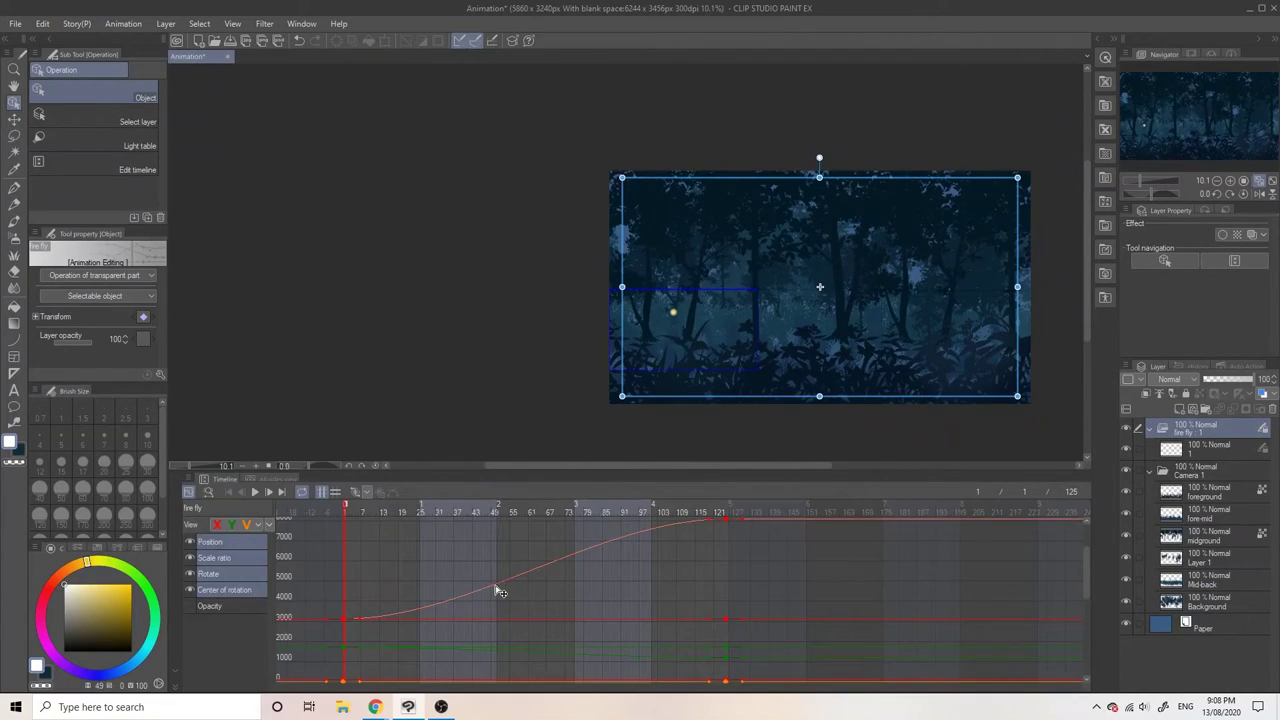
left_click(357, 493)
scroll(540, 583, "up", 1)
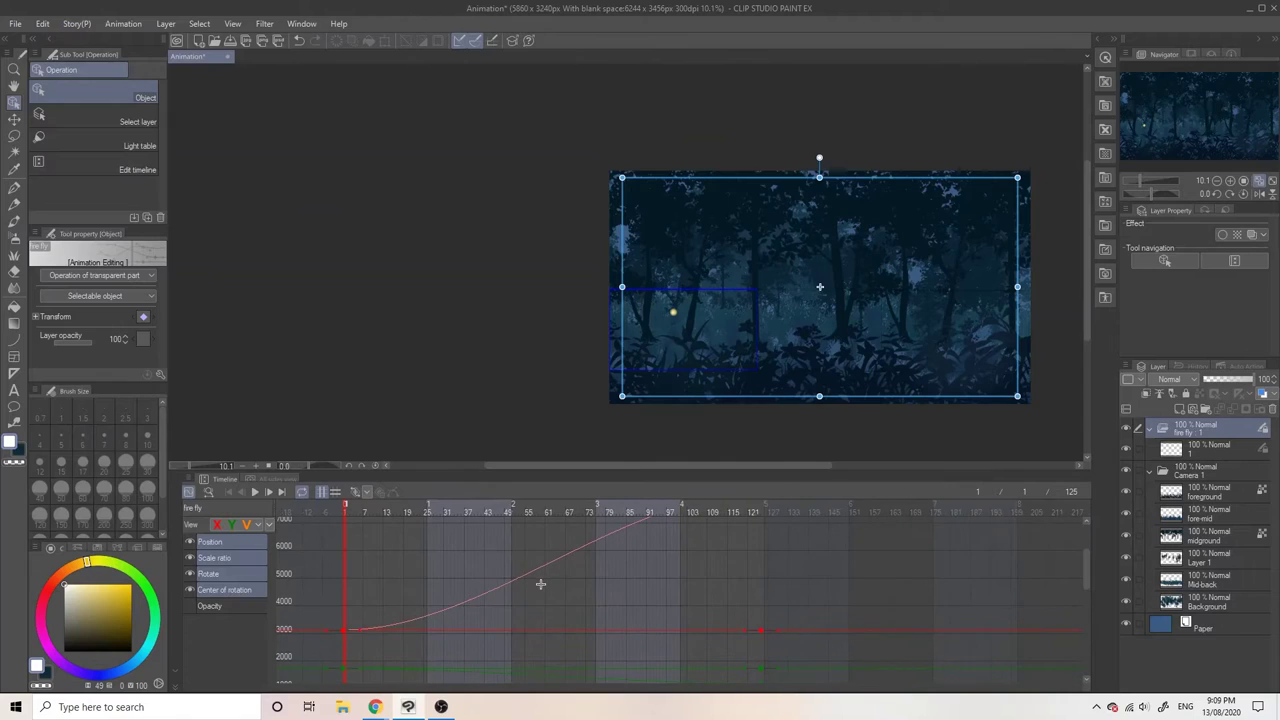
left_click(188, 492)
left_click_drag(492, 508, 468, 520)
left_click(449, 493)
left_click_drag(709, 308, 737, 329)
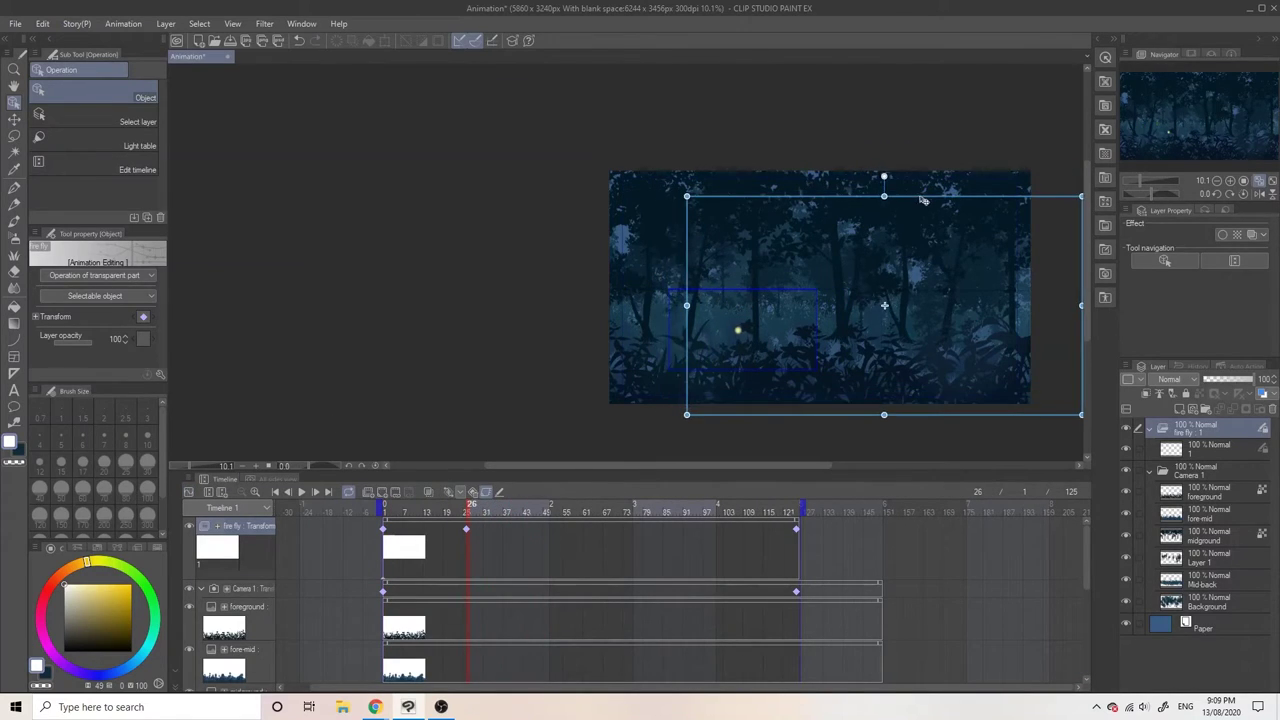
Reposition the firefly at about frame 59 and at frame 88 to give it a wavering flight path.
left_click(580, 512)
left_click(1017, 200)
key("ctrl+z")
left_click_drag(846, 320, 837, 360)
left_click_drag(581, 509, 677, 495)
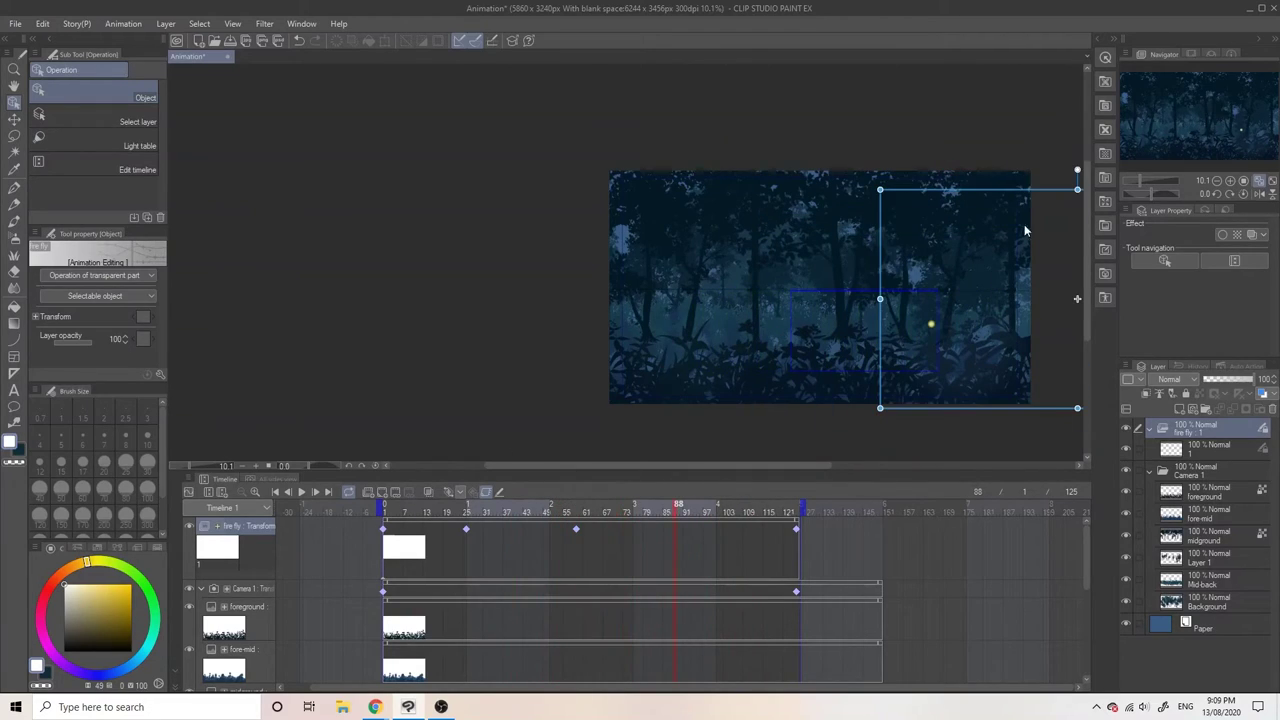
left_click_drag(1025, 228, 977, 221)
Review the firefly's position curve, adjust its position at frame 26, and add position keyframes at frames 38 and 45.
left_click_drag(681, 508, 512, 470)
left_click(368, 491)
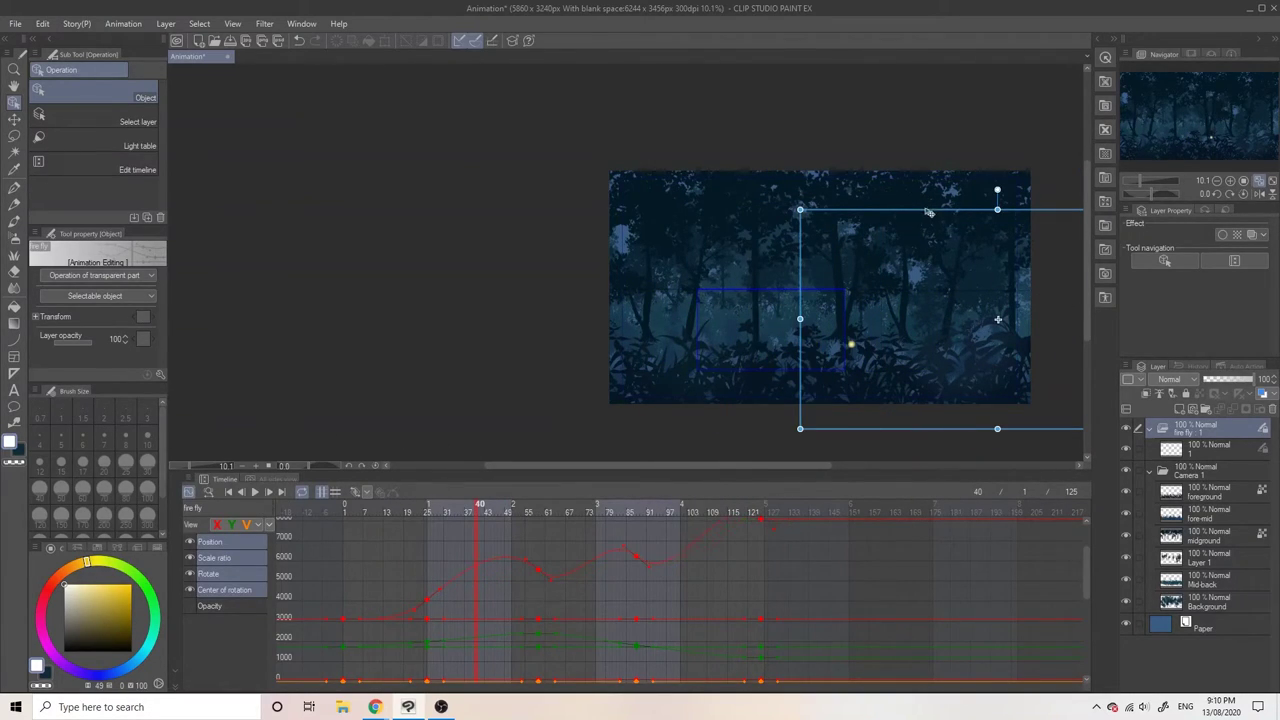
left_click(188, 493)
left_click_drag(437, 509, 468, 532)
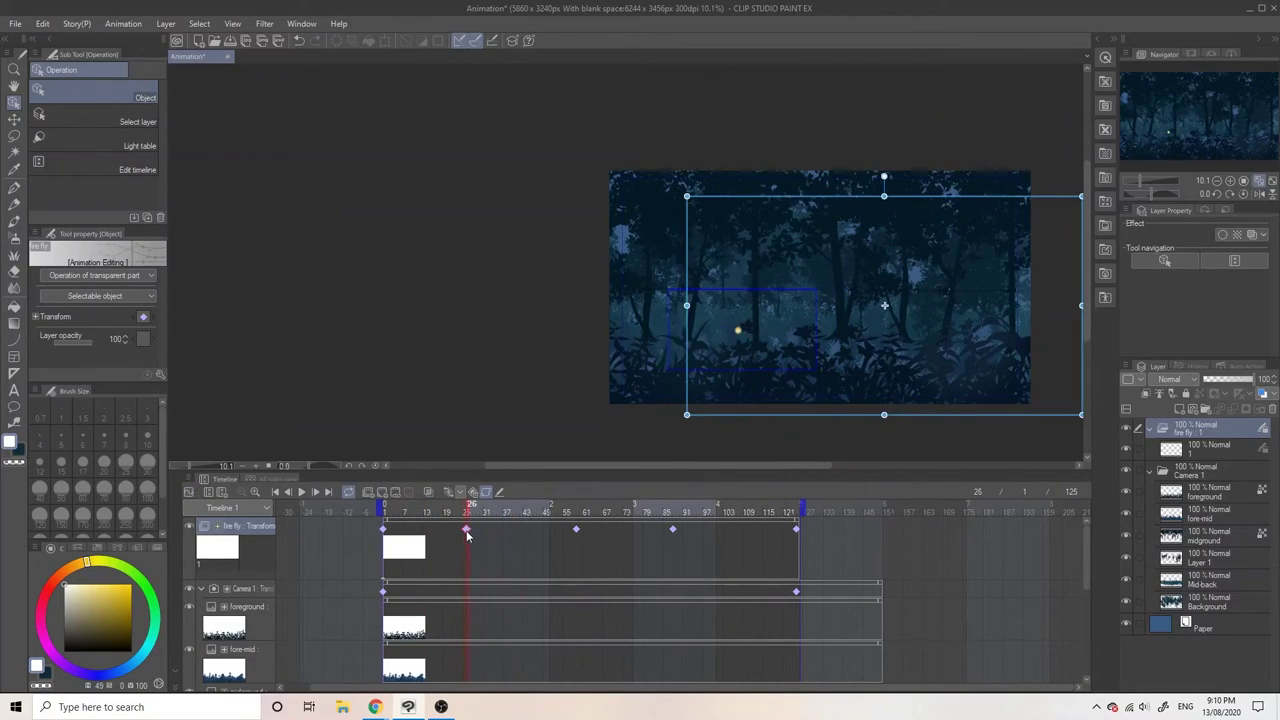
left_click_drag(809, 197, 789, 219)
left_click_drag(458, 509, 509, 517)
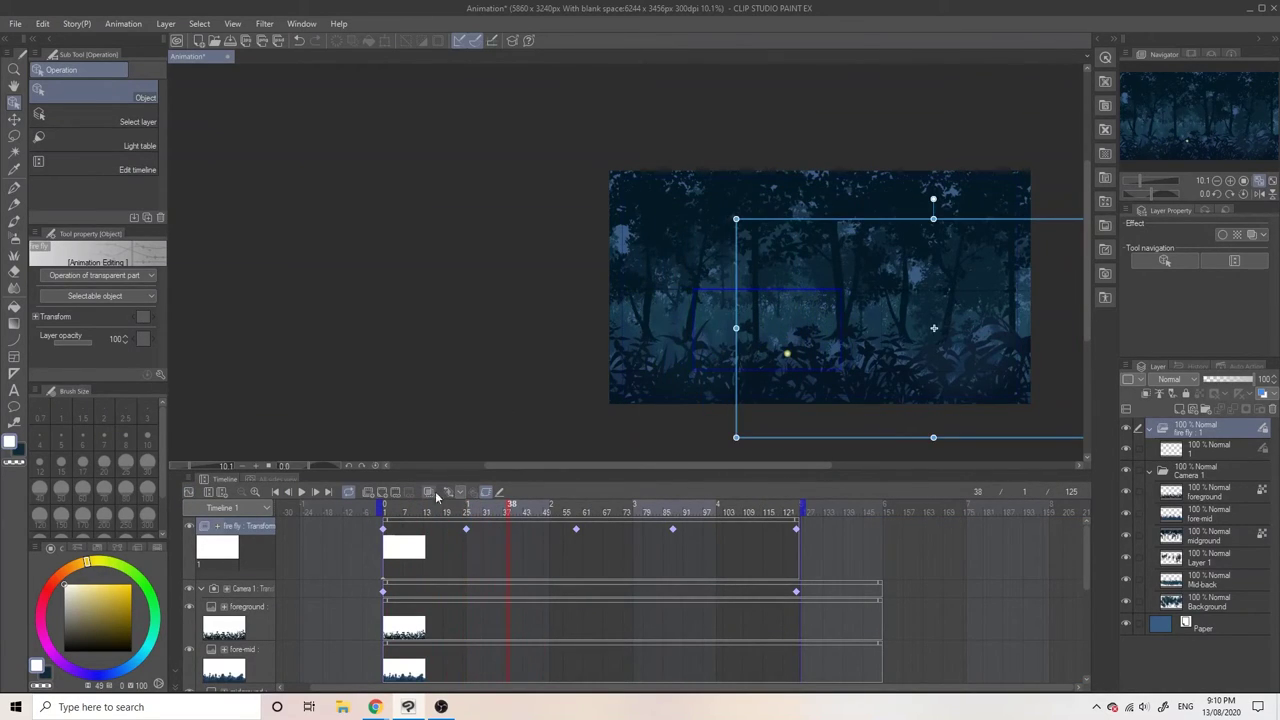
left_click_drag(911, 218, 893, 197)
mouse_move(510, 509)
left_mouse_down()
mouse_move(535, 508)
mouse_move(402, 496)
mouse_move(547, 520)
mouse_move(530, 512)
left_mouse_up()
left_click_drag(785, 193, 790, 178)
left_click_drag(531, 508, 801, 520)
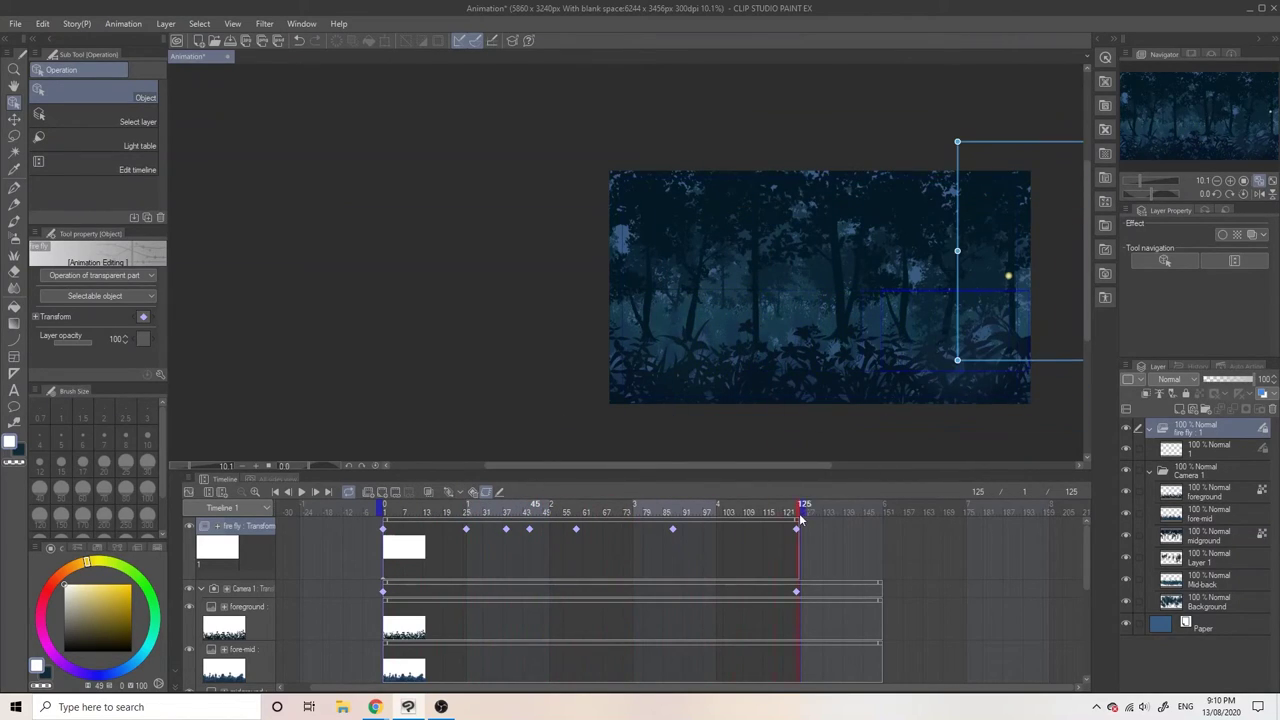
Show the scene through Camera 1's view and play the firefly animation.
left_click(1240, 466)
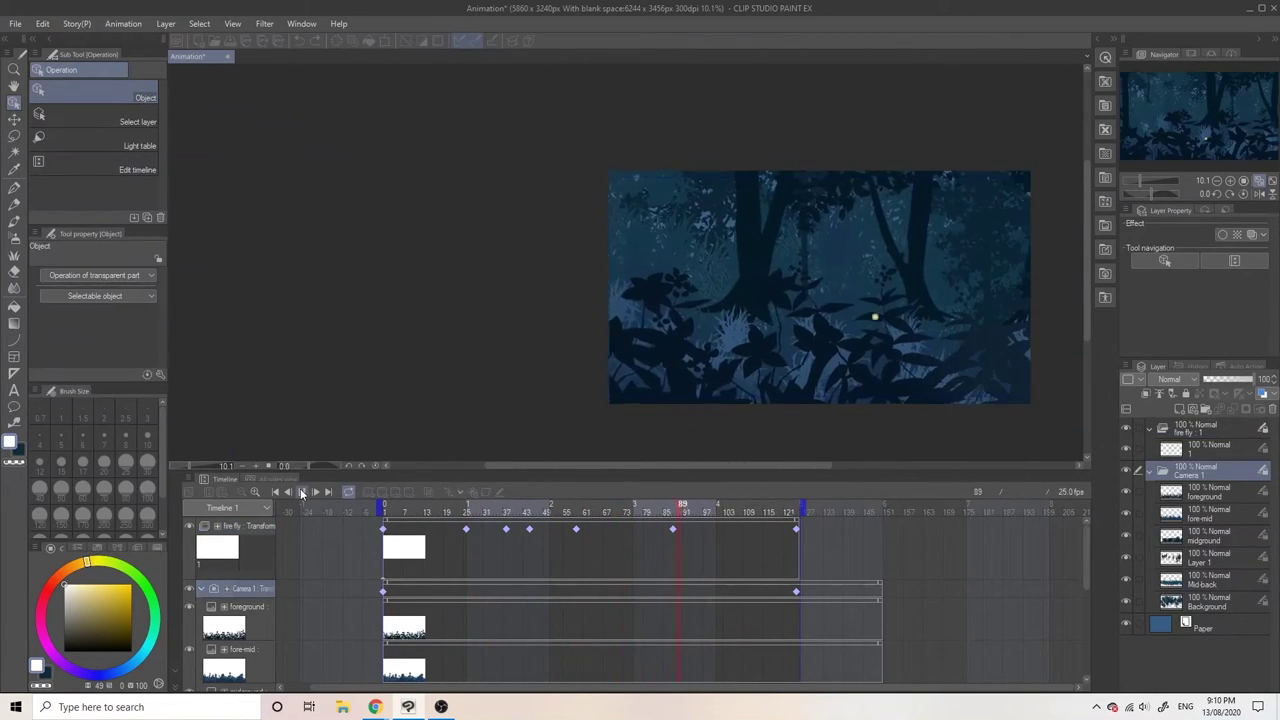
left_click(1215, 428)
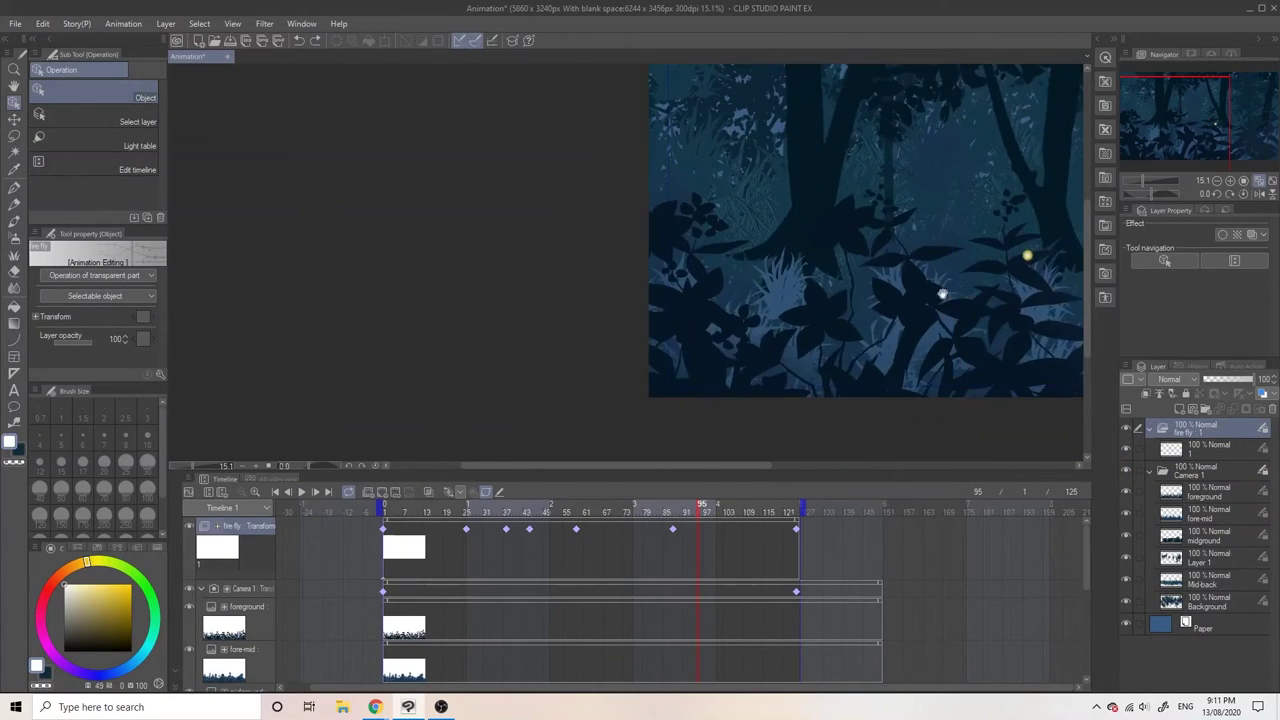
left_click(300, 493)
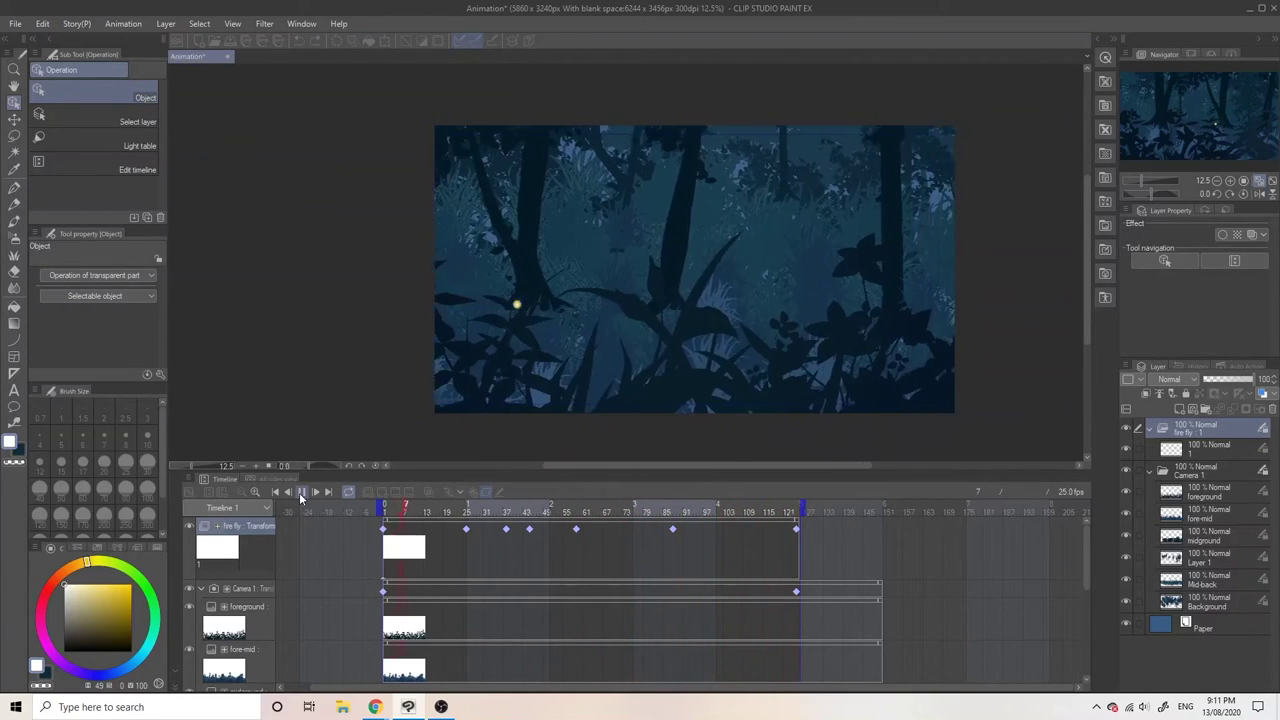
left_click(300, 493)
Duplicate the fire fly folder and offset the copied firefly up and to the left of the original at frame 1.
left_click(1150, 429)
right_click(1205, 428)
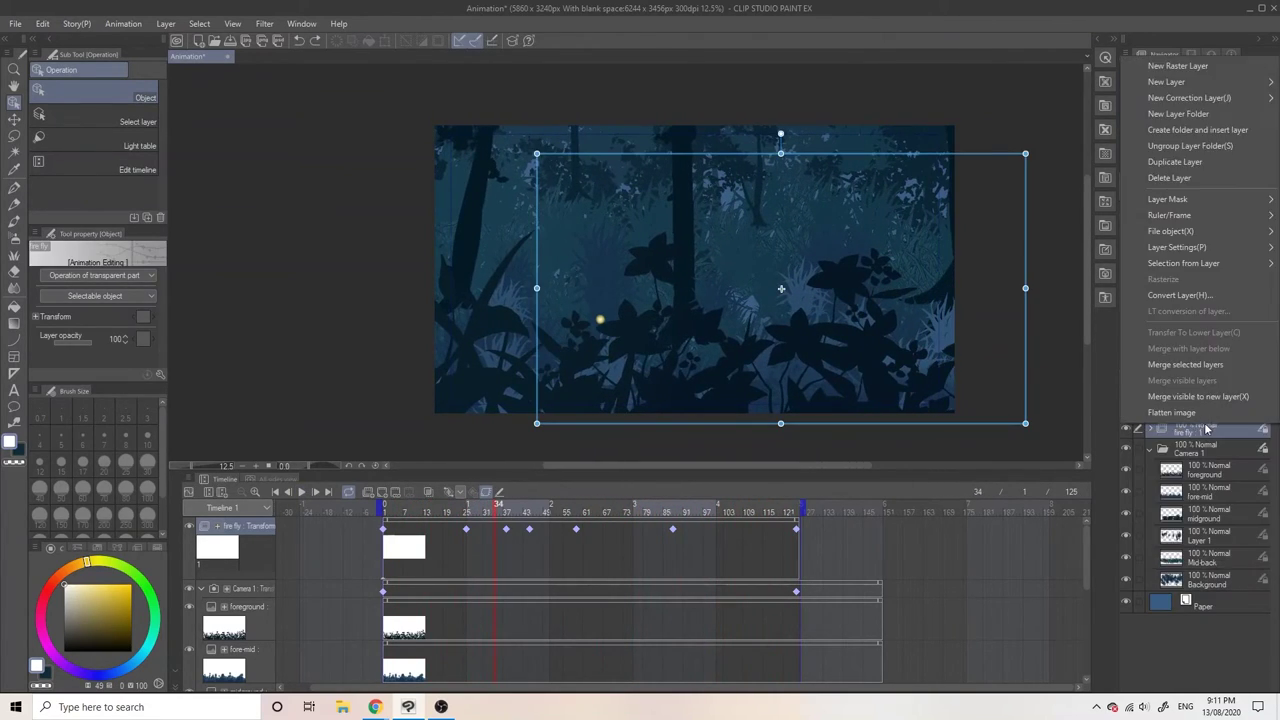
left_click(1187, 170)
left_click_drag(825, 158, 691, 137)
left_click(276, 492)
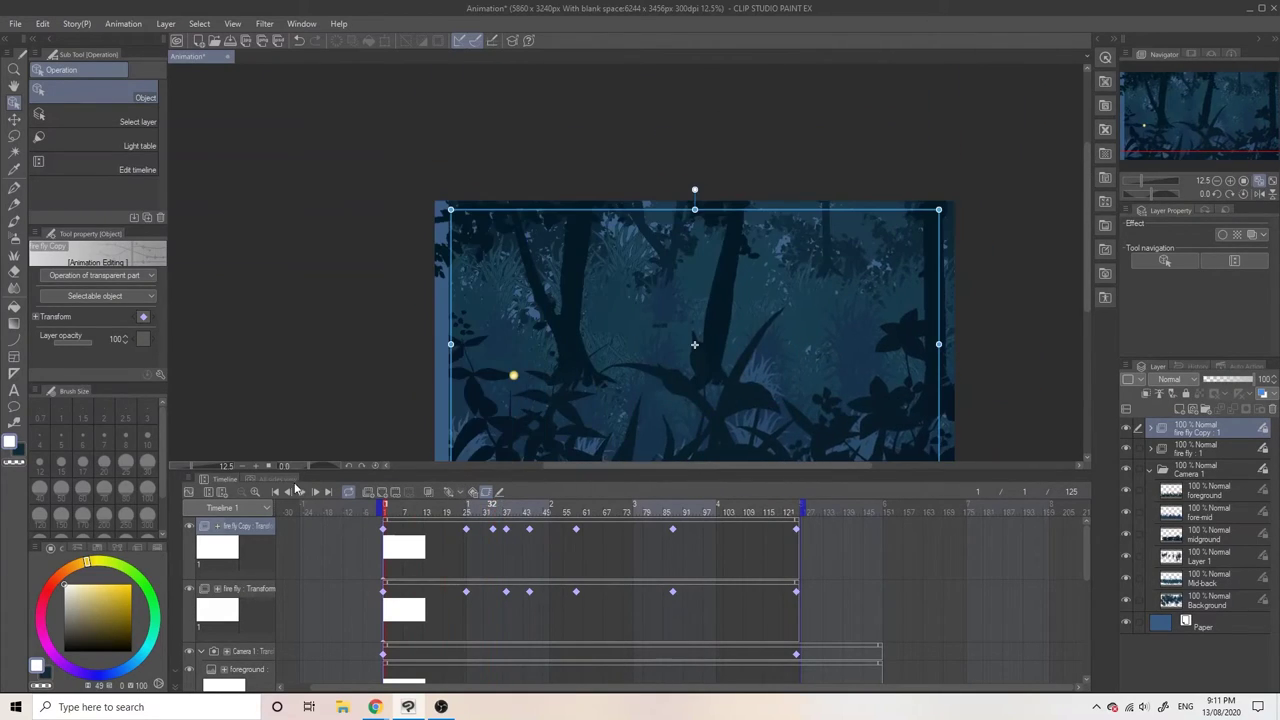
left_click_drag(740, 212, 674, 109)
Move the copied firefly higher than the original at its frame 26 and frame 38 keyframes.
left_click_drag(387, 507, 467, 507)
left_click_drag(697, 440, 770, 305)
scroll(767, 346, "down", 3)
key("ctrl+z")
scroll(773, 361, "up", 2)
scroll(773, 361, "up", 2)
left_click_drag(780, 236, 989, 82)
left_click(493, 528)
left_click(507, 525)
scroll(758, 348, "down", 2)
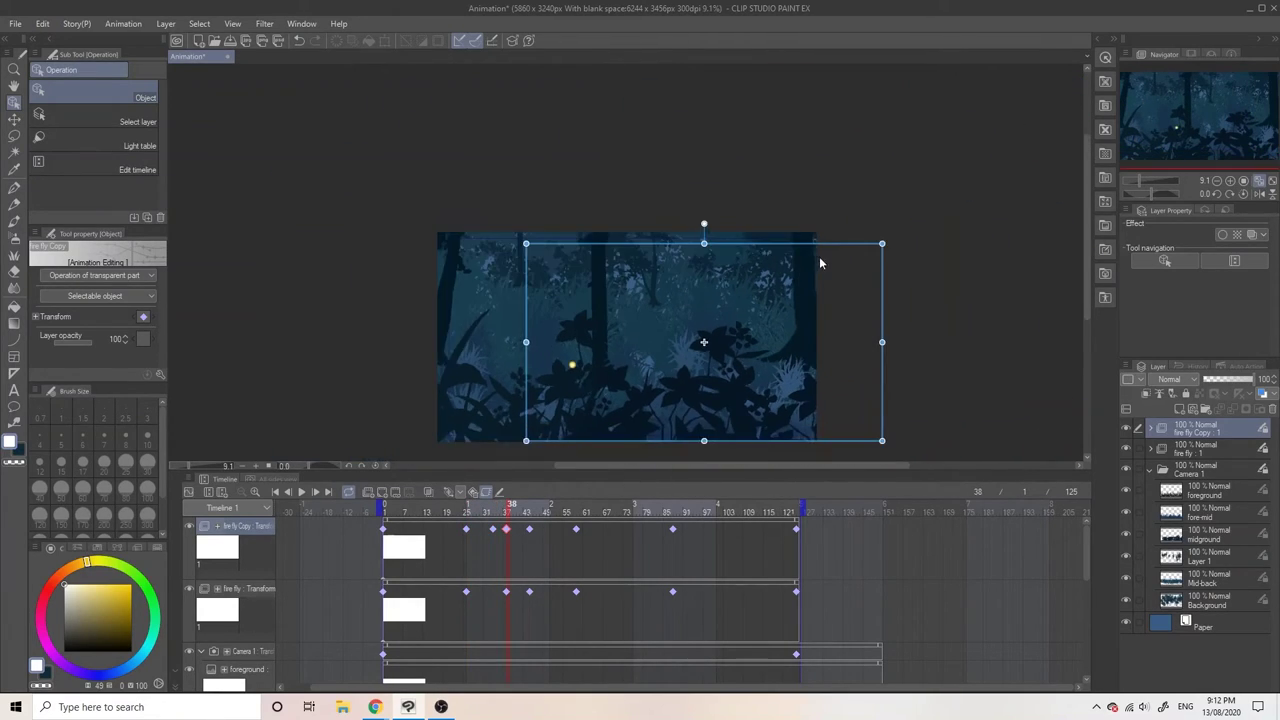
left_click_drag(829, 244, 783, 169)
Adjust the copied firefly at its keyframes between frames 45 and 88, and play the animation.
left_click(530, 527)
left_click(577, 529)
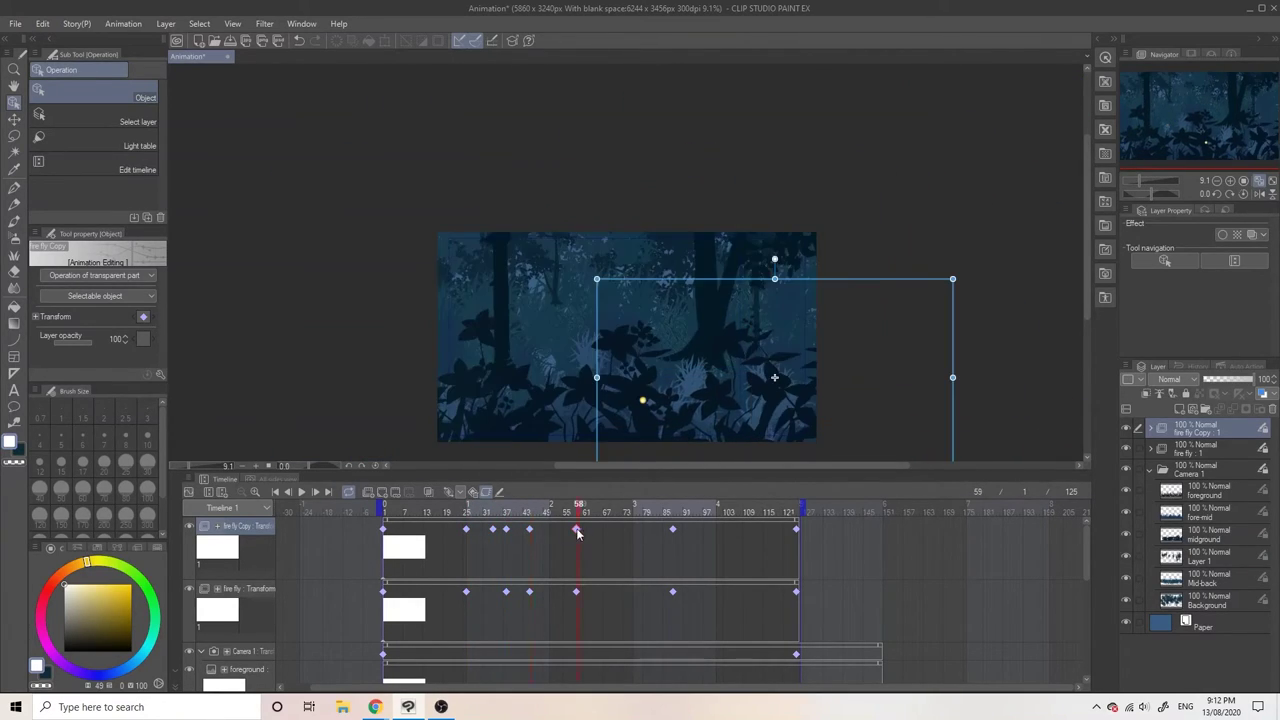
left_click_drag(852, 286, 956, 122)
key("ctrl+z")
left_click(673, 528)
left_click(303, 492)
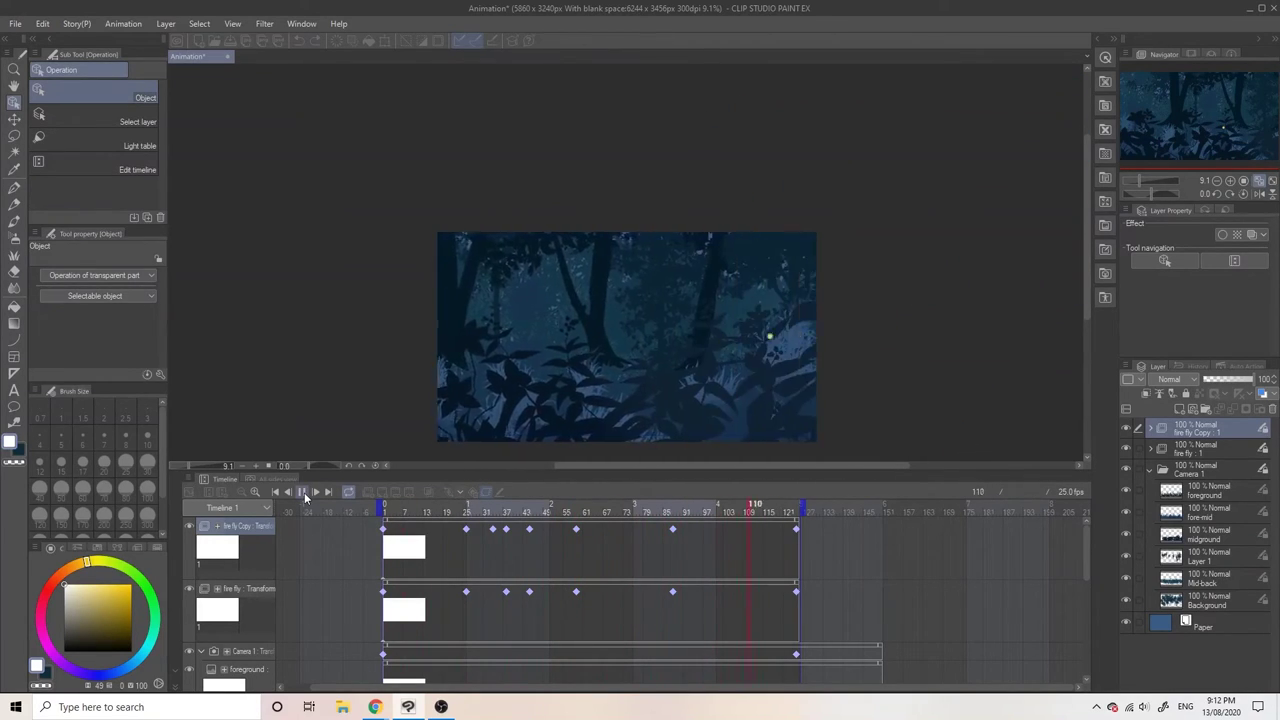
left_click(303, 493)
Enable editing of the copied firefly's cel and airbrush a soft yellow glow around it at size 461.1 and density 16.
scroll(647, 367, "down", 1)
left_click(1151, 428)
left_click(1206, 449)
scroll(622, 361, "up", 6)
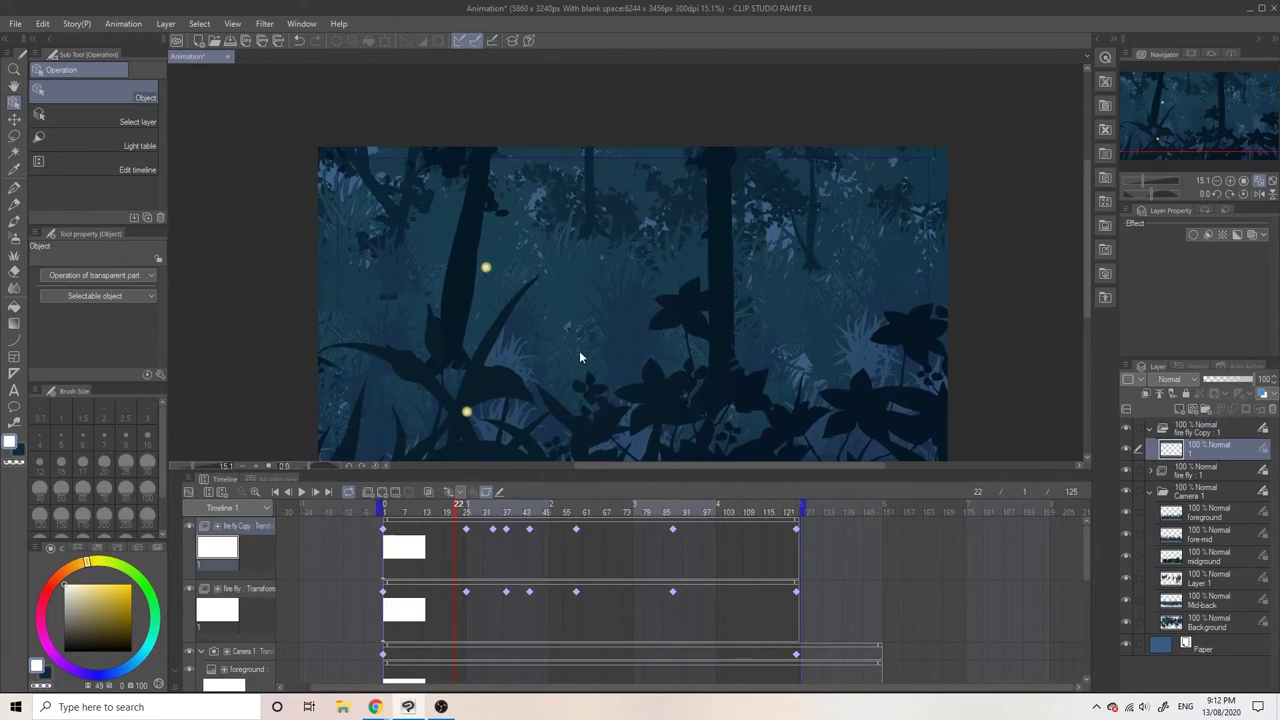
left_click_drag(579, 350, 624, 233)
left_click(14, 239)
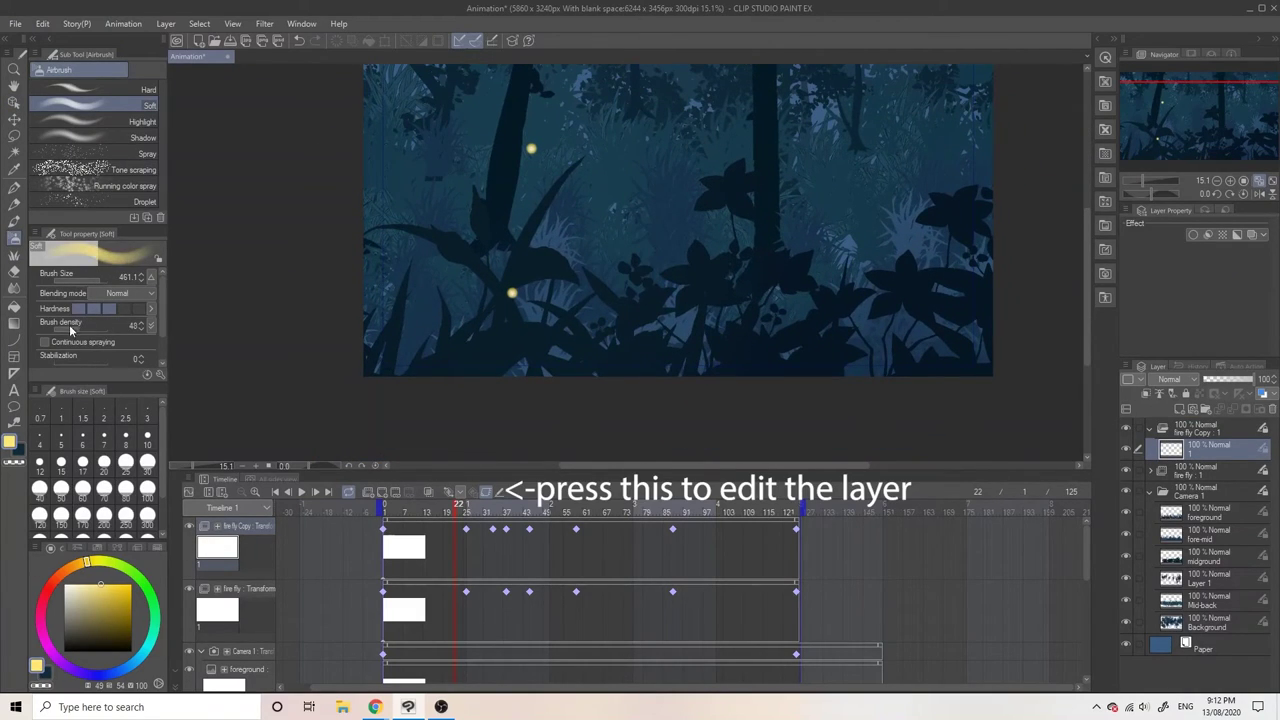
left_click(499, 492)
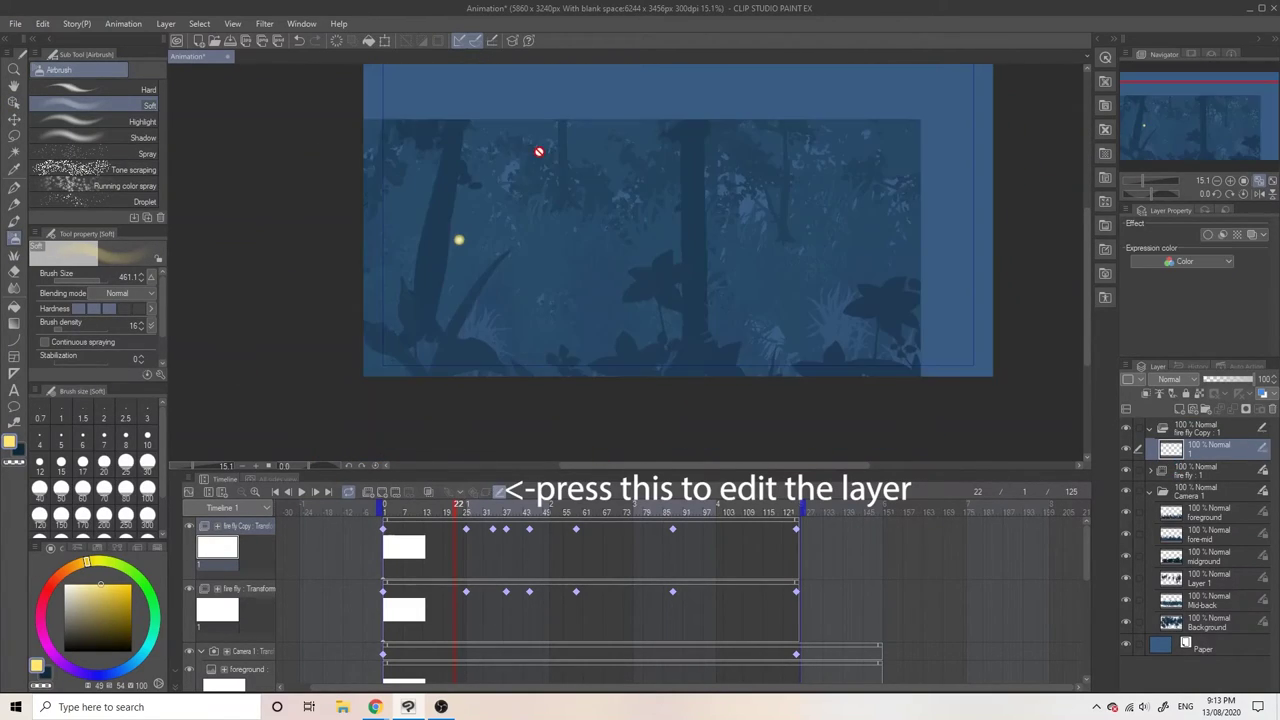
left_click(499, 492)
Airbrush a soft white glow around the original firefly on its cel, and play the animation.
left_click(1151, 428)
left_click(1151, 449)
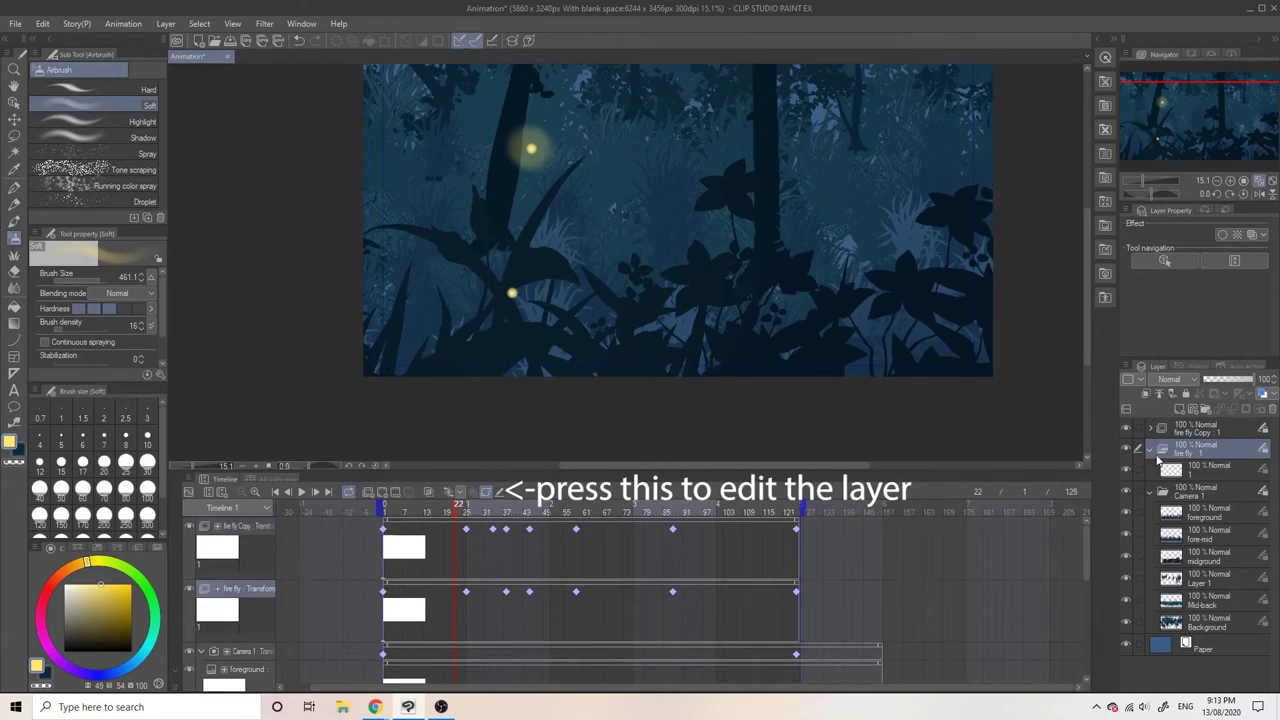
left_click(1206, 470)
left_click(501, 493)
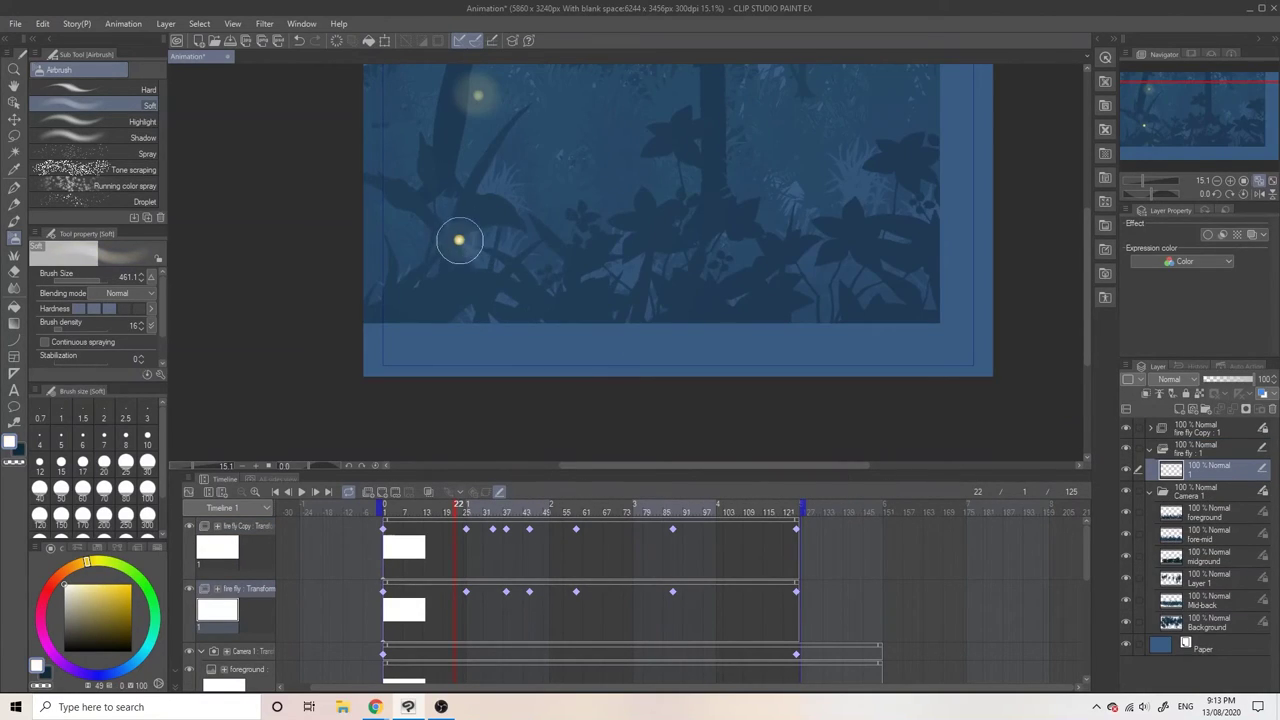
left_click(500, 492)
left_click(302, 492)
scroll(776, 282, "up", 1)
scroll(775, 283, "down", 3)
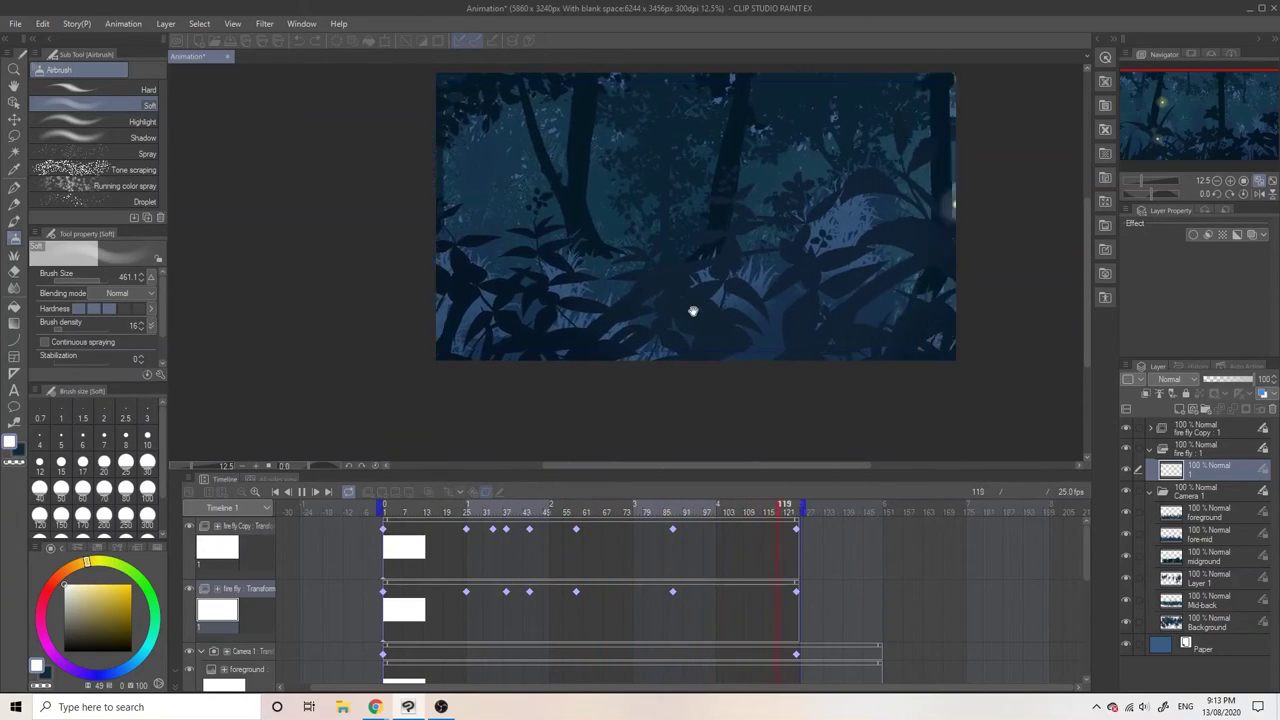
Duplicate the yellow-glowing firefly's animation folder to make a third firefly.
left_click(1150, 451)
right_click(1217, 437)
left_click(1212, 175)
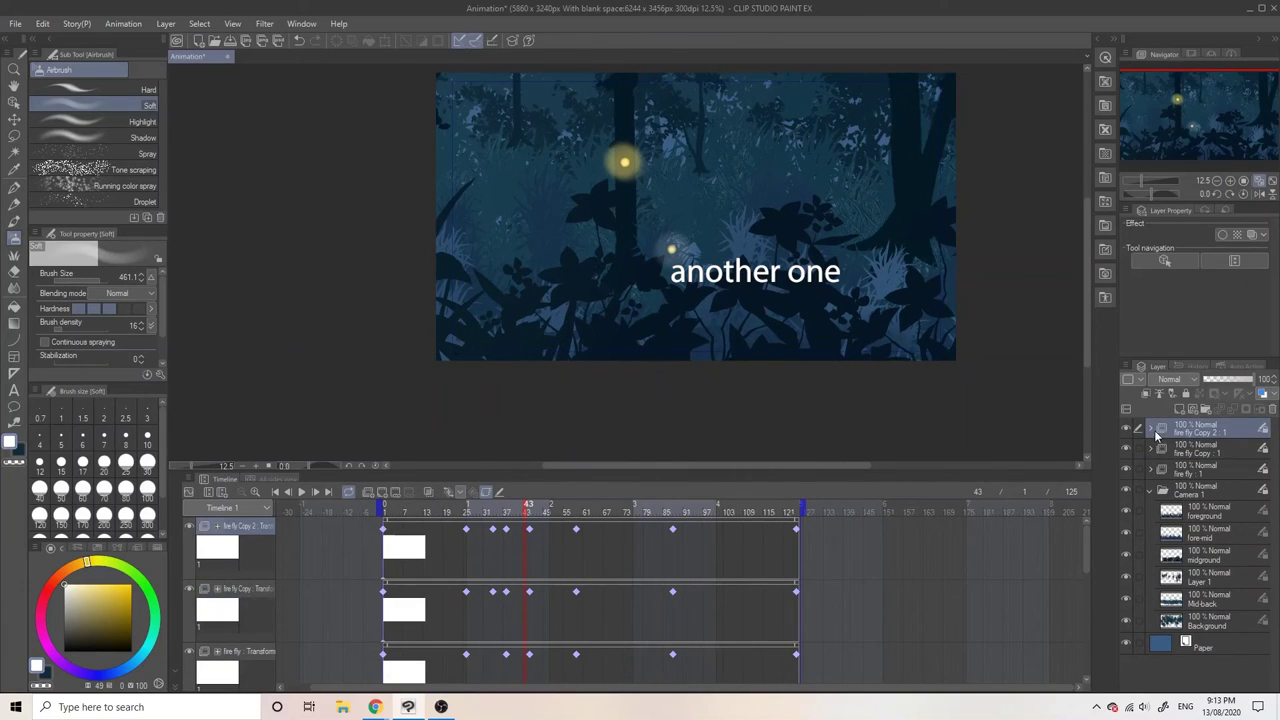
left_click(1152, 430)
Reposition the third firefly at its keyframes from frame 1 through frame 125 to give it its own flight path, and play the animation.
left_click(384, 530)
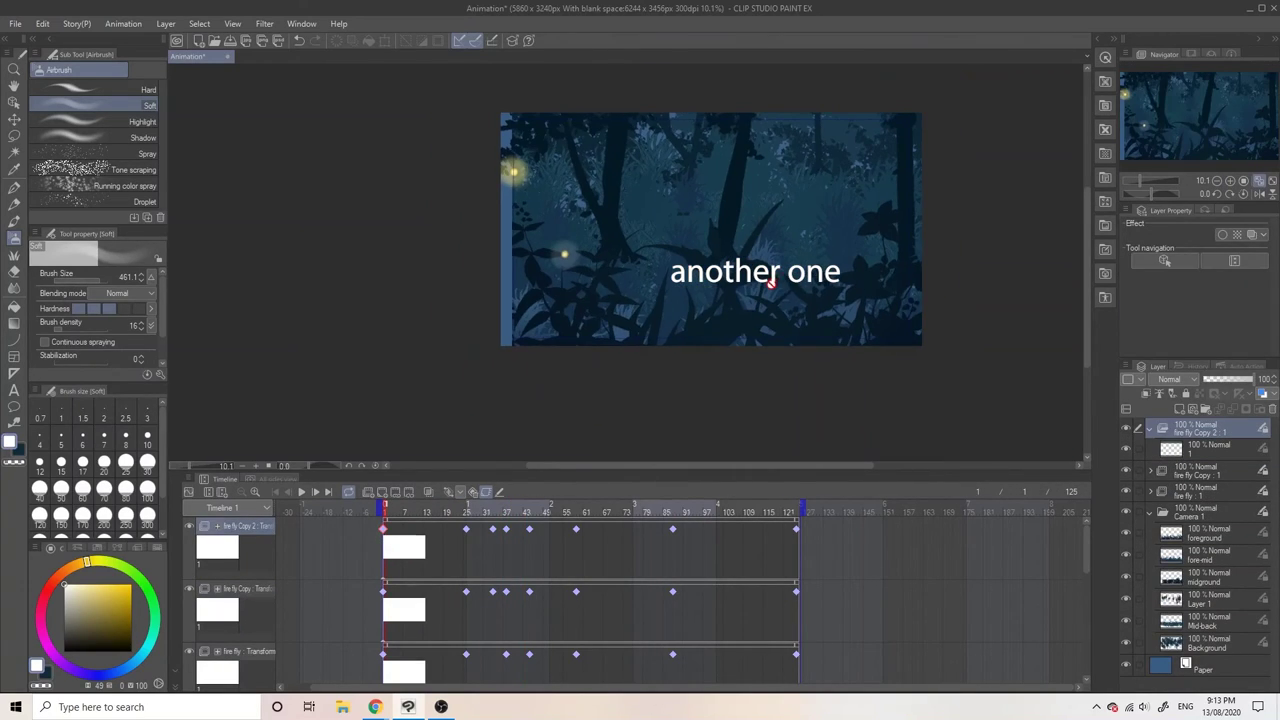
key("k")
left_click(466, 530)
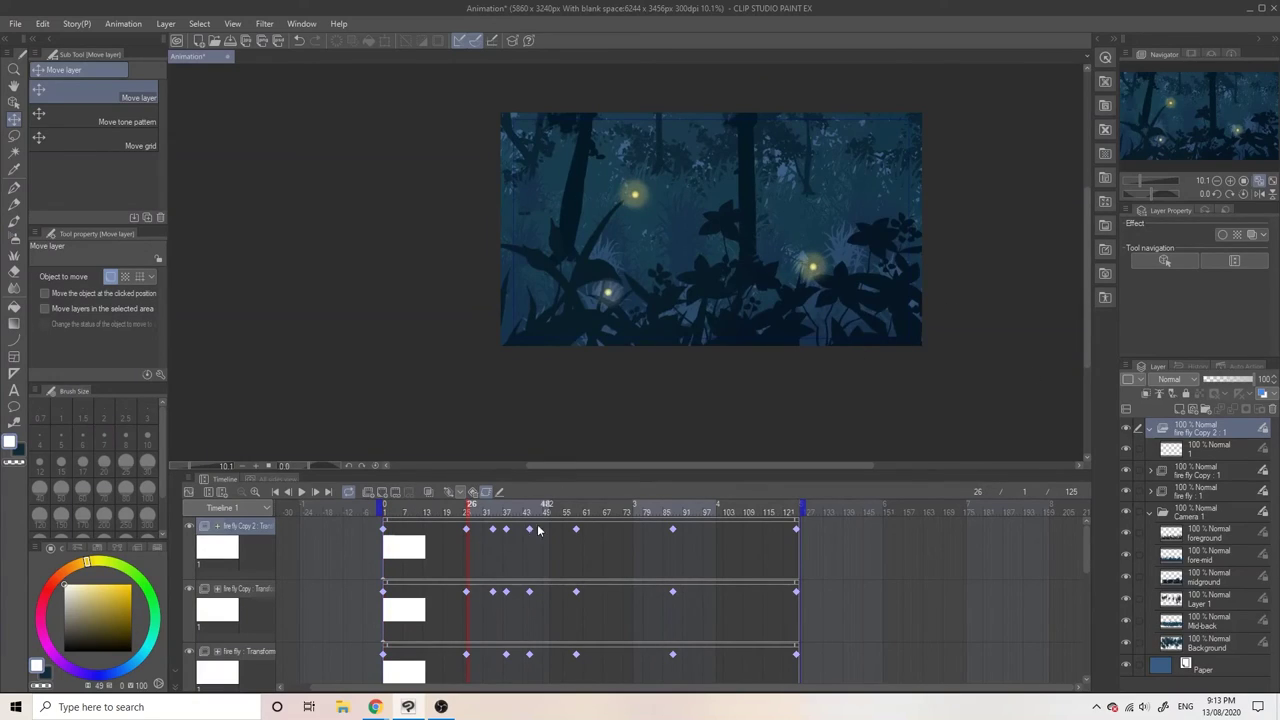
left_click(493, 530)
left_click(506, 530)
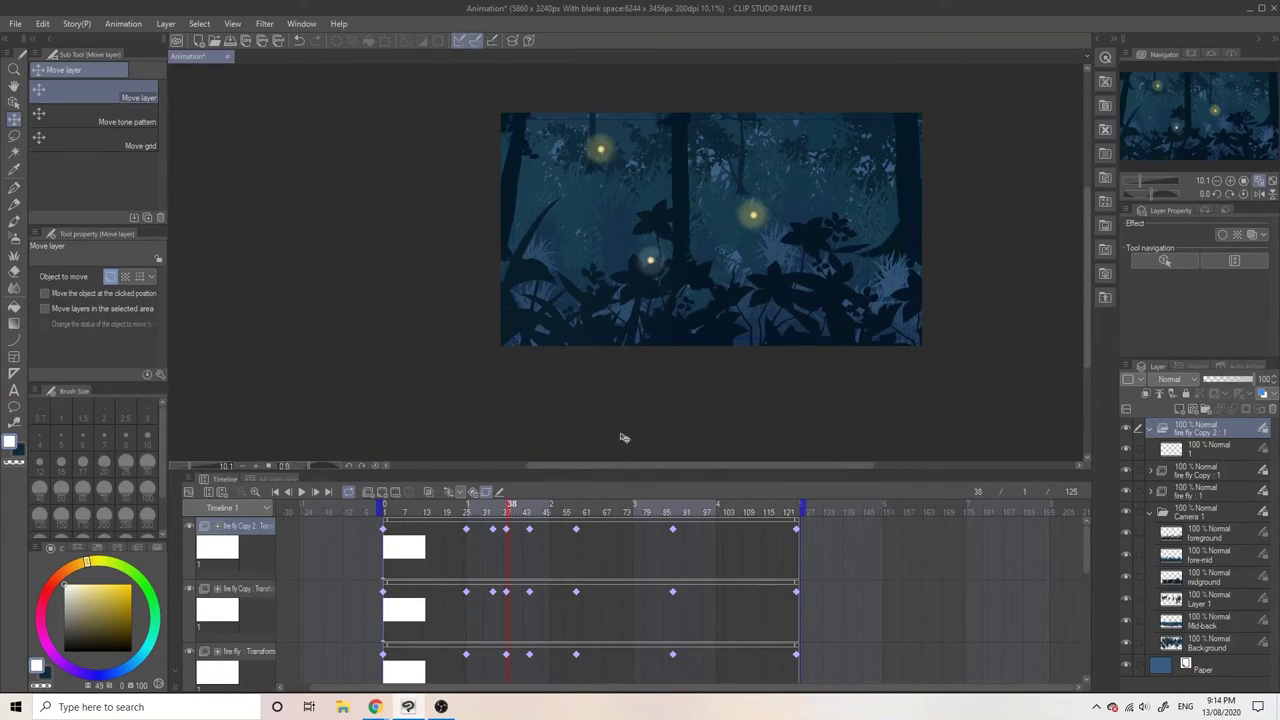
left_click(529, 529)
left_click(576, 529)
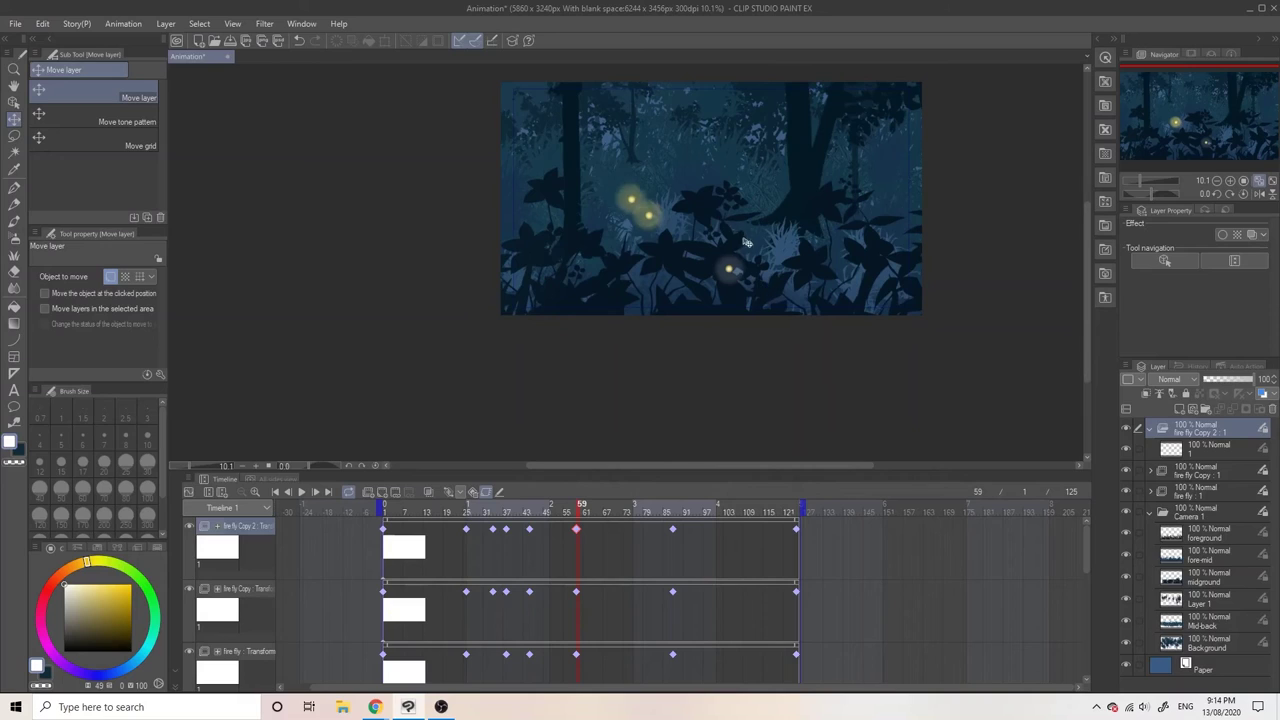
left_click(673, 529)
left_click(796, 529)
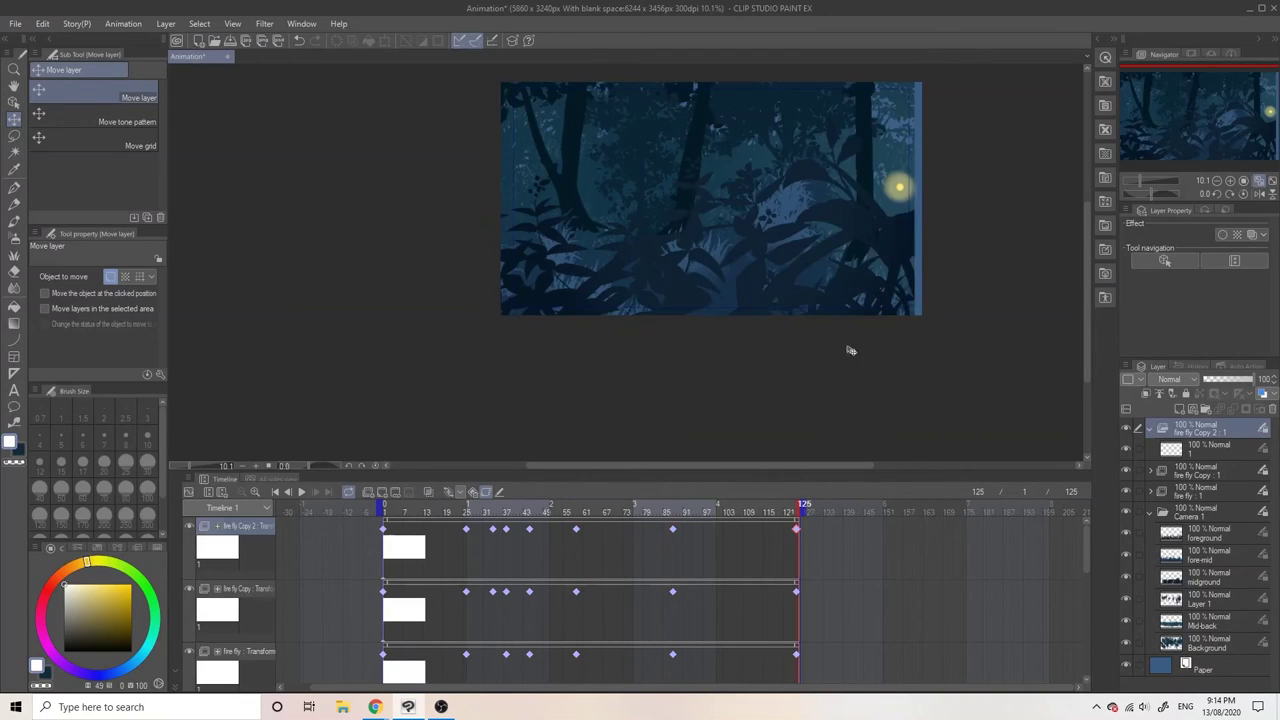
left_click(300, 493)
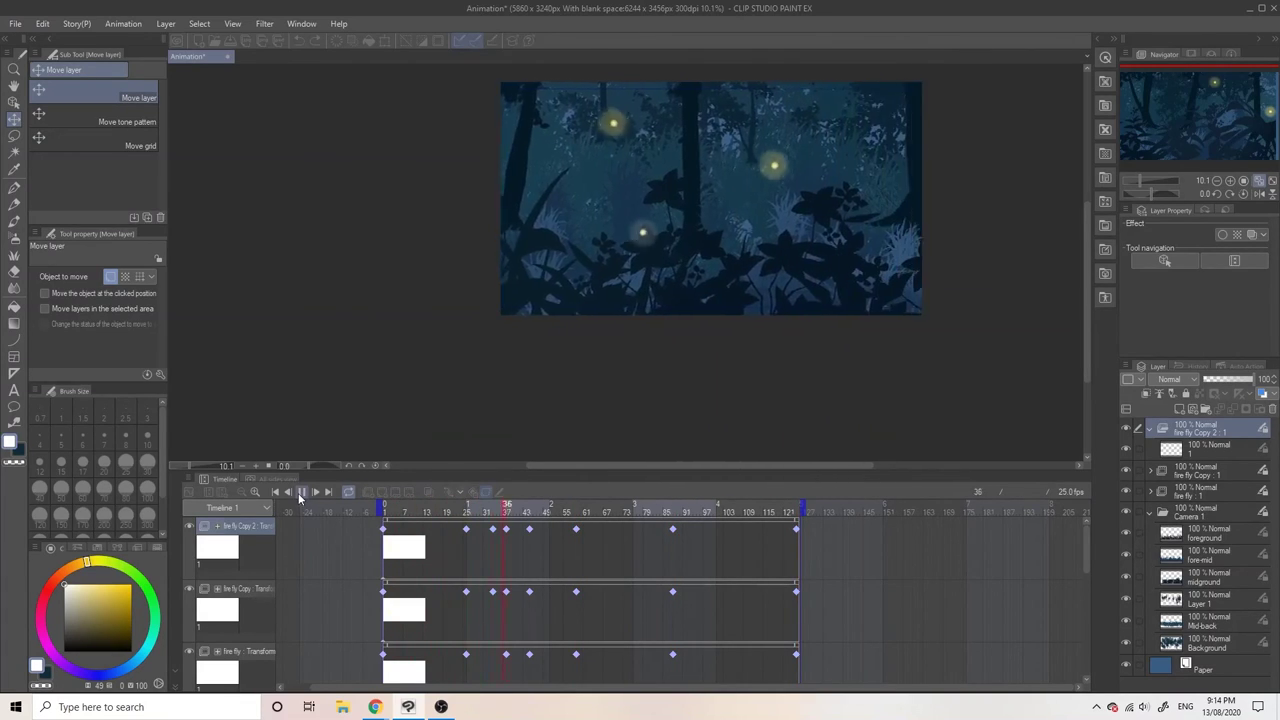
scroll(673, 342, "down", 1)
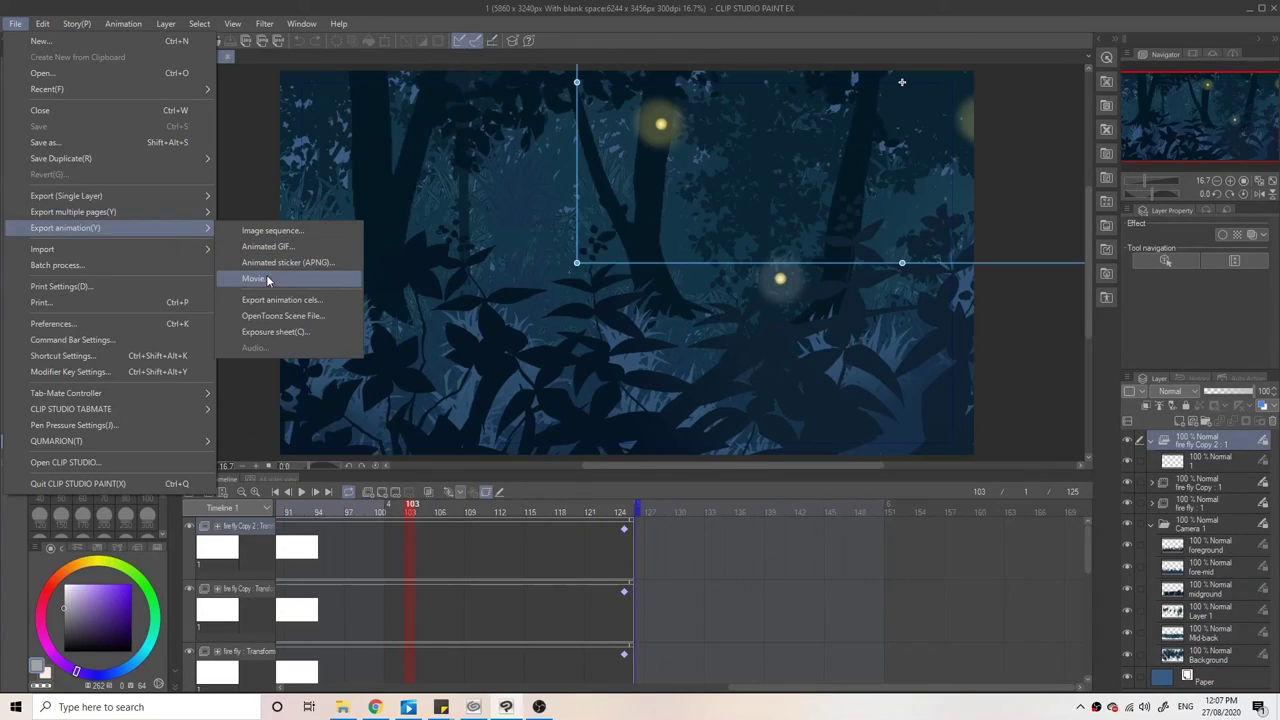
Export the animation as an MP4 movie to the RENDERS folder, 1920 wide with an edited height, at 25 fps with 2D camera effects applied.
left_click(266, 279)
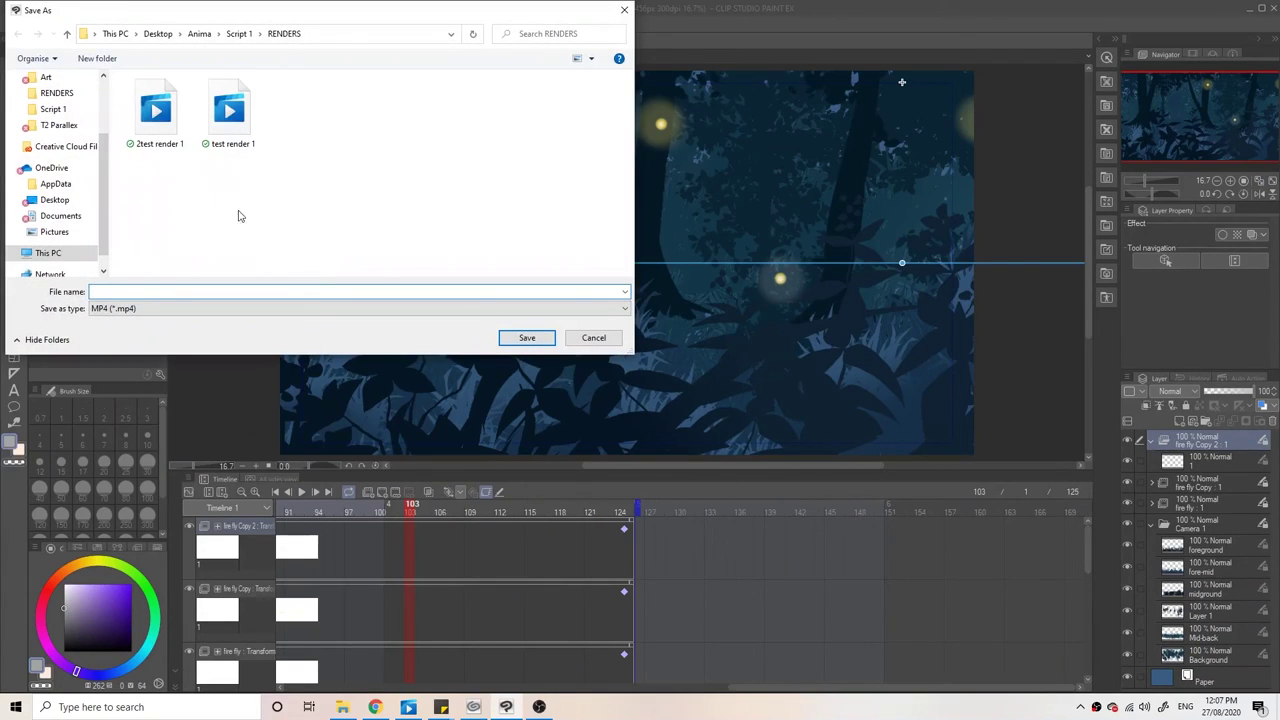
left_click(519, 341)
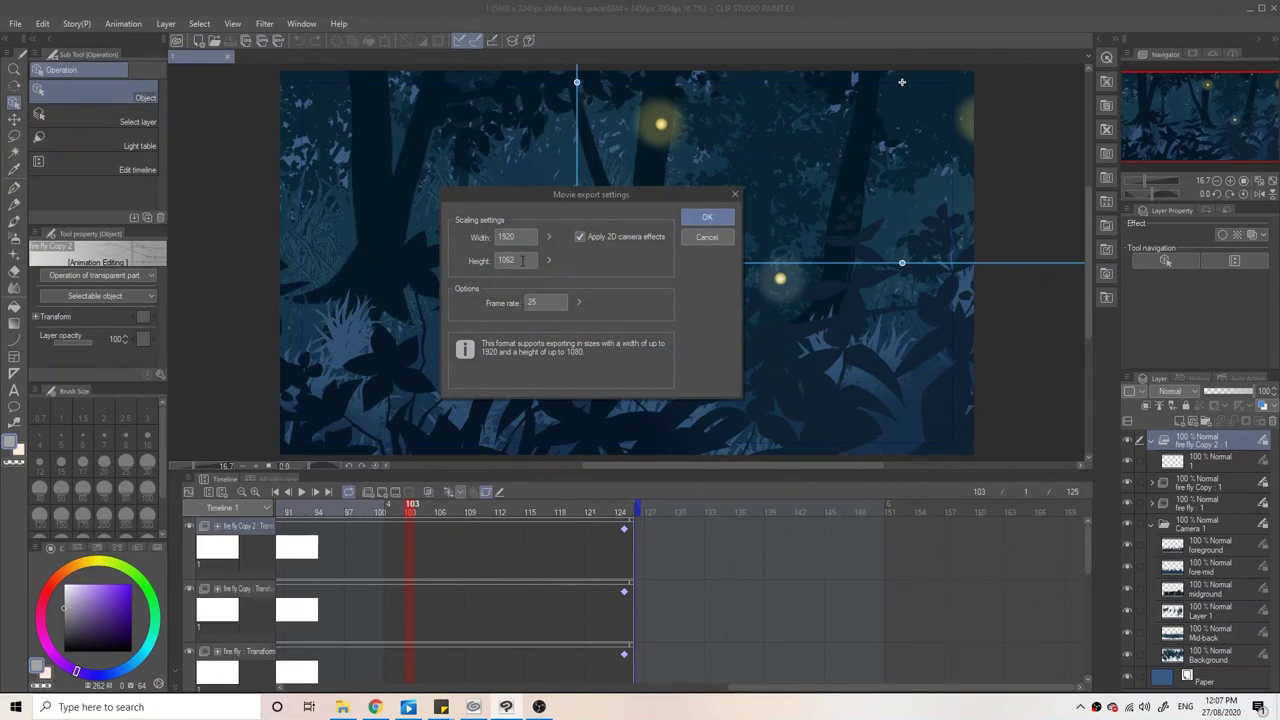
key("BackSpace")
key("BackSpace")
left_click(703, 218)
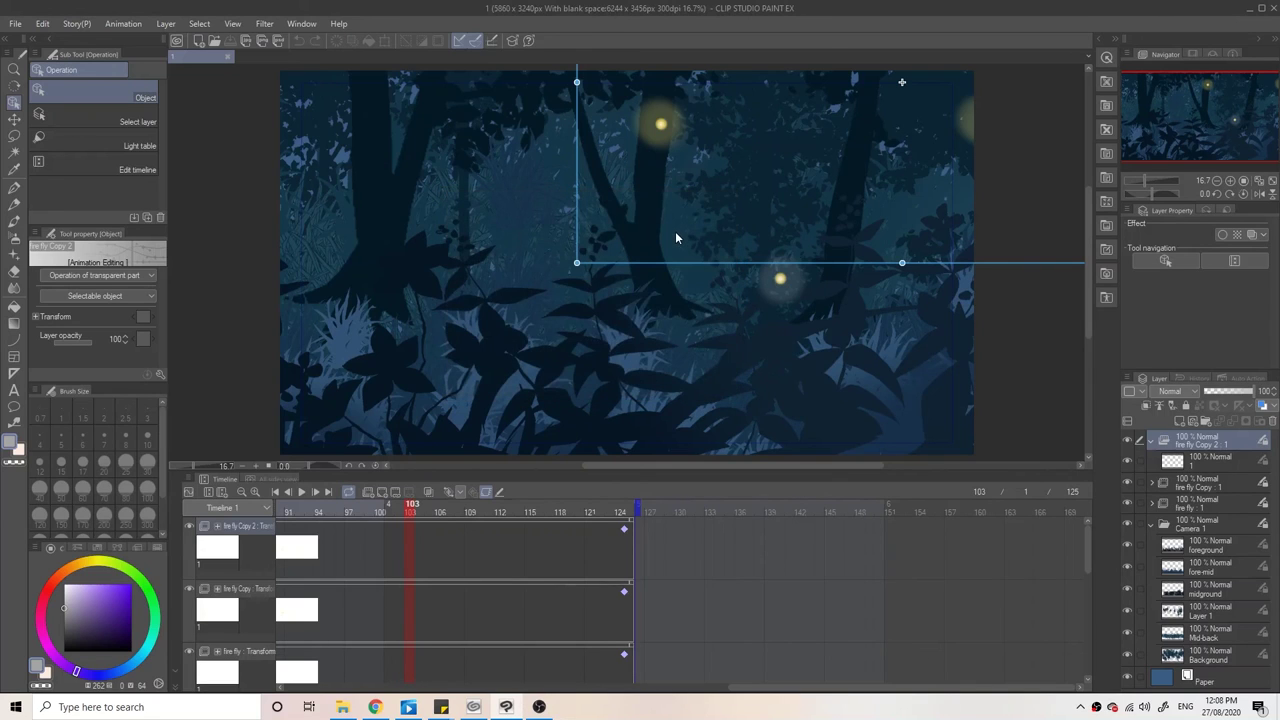